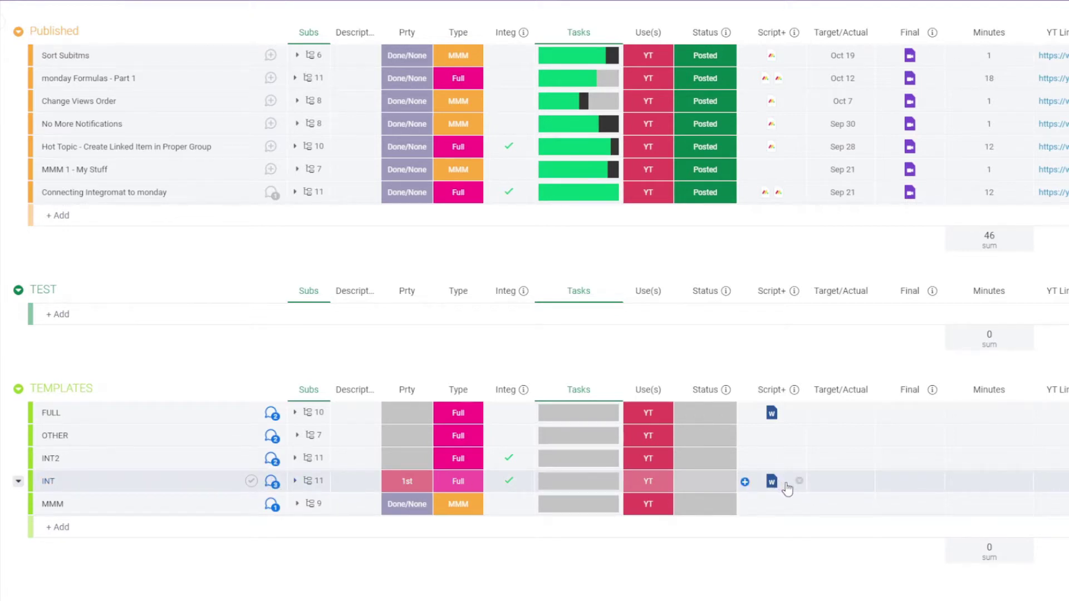
Review the INT template's 11 subitems, collapse them, and start a new item in the TEST group.
click(310, 481)
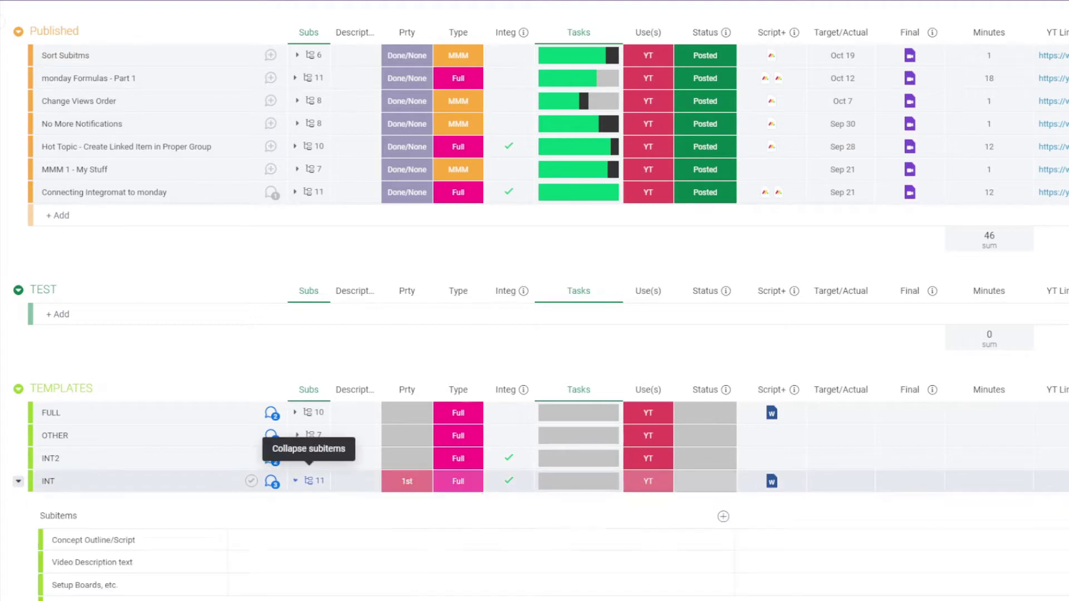
scroll(743, 502, down, 4)
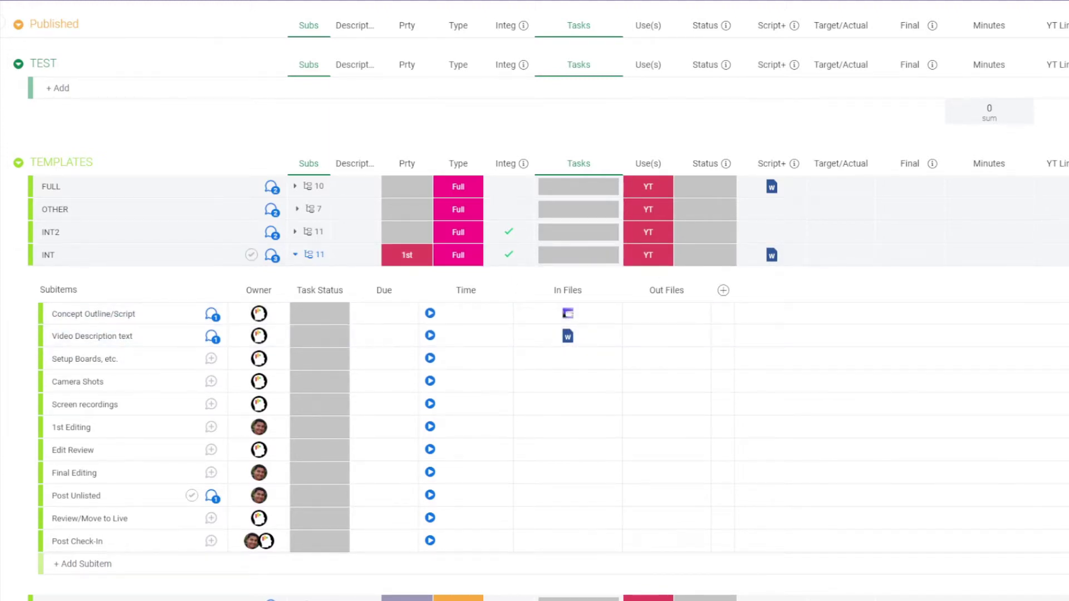
scroll(938, 325, up, 5)
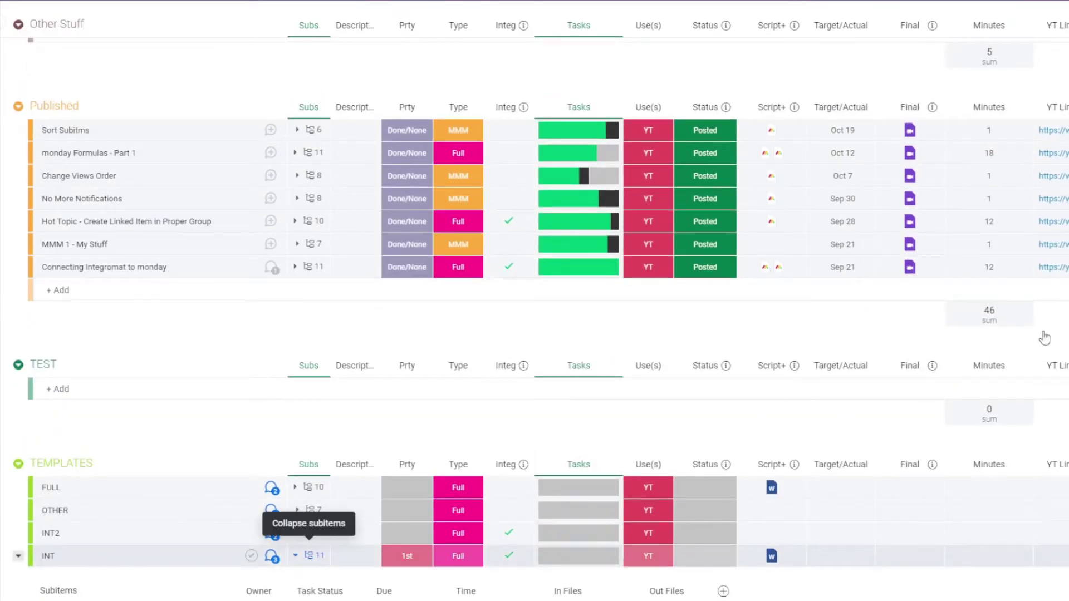
click(312, 555)
scroll(312, 551, down, 2)
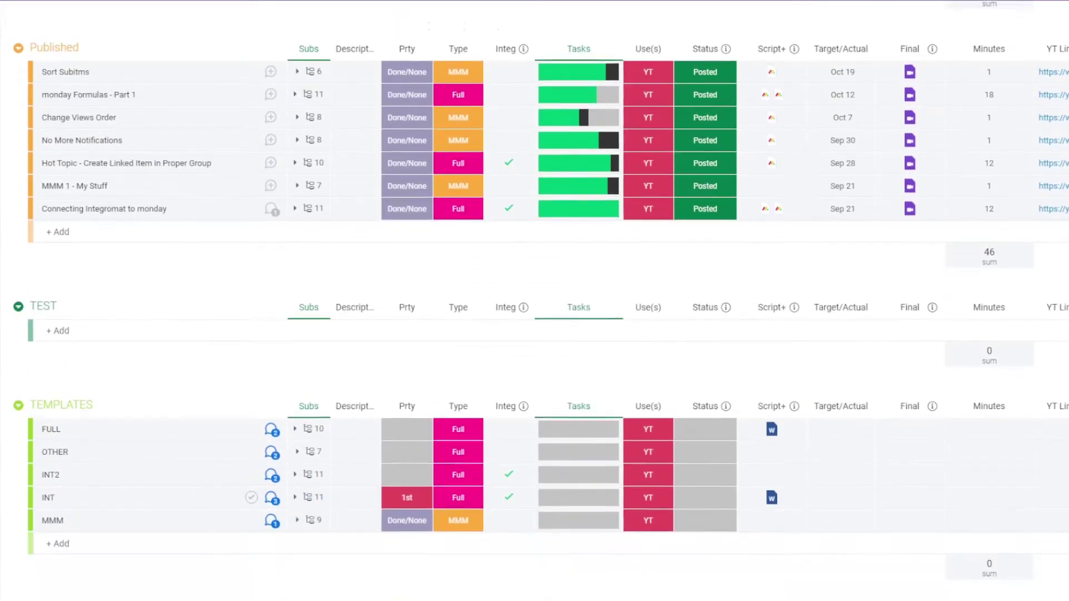
click(94, 318)
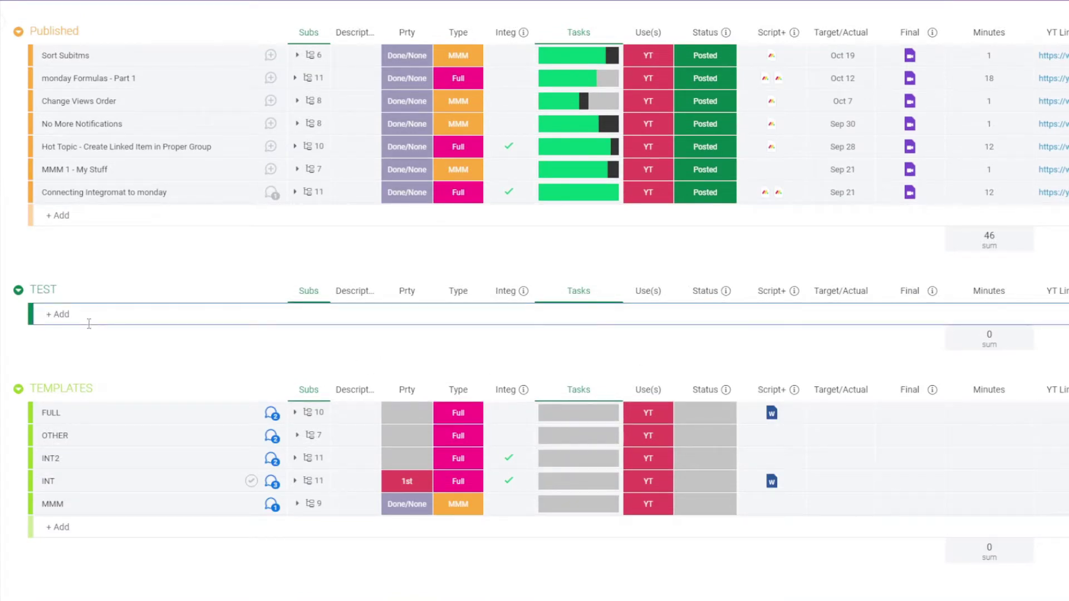
Create the item 'Add Items Using Templates' in TEST and expand its 11 subitems.
text(add int Add Items Using Templates)
key(Return)
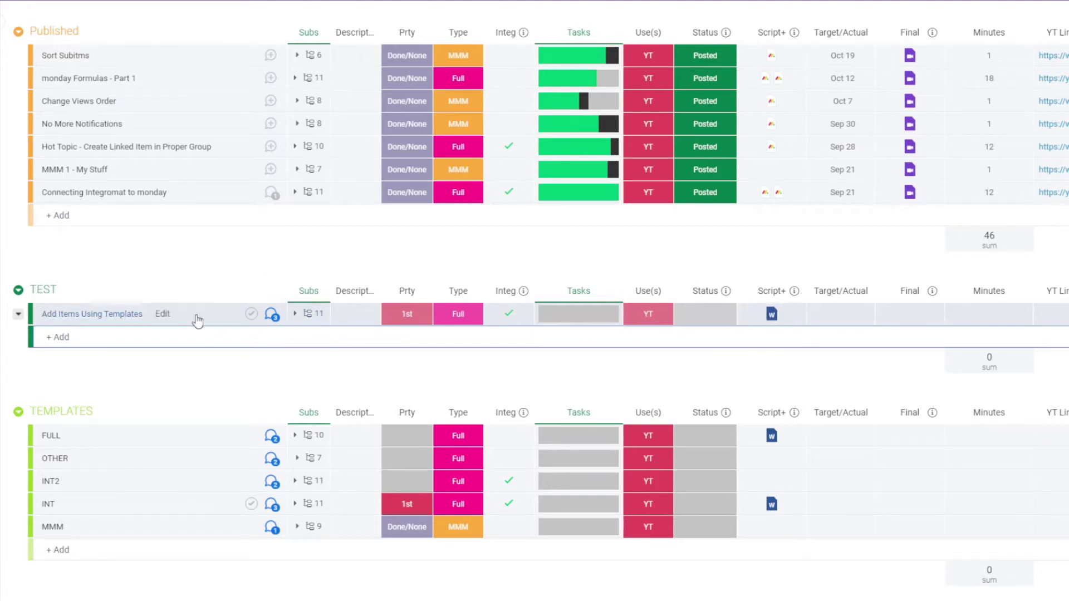
click(311, 315)
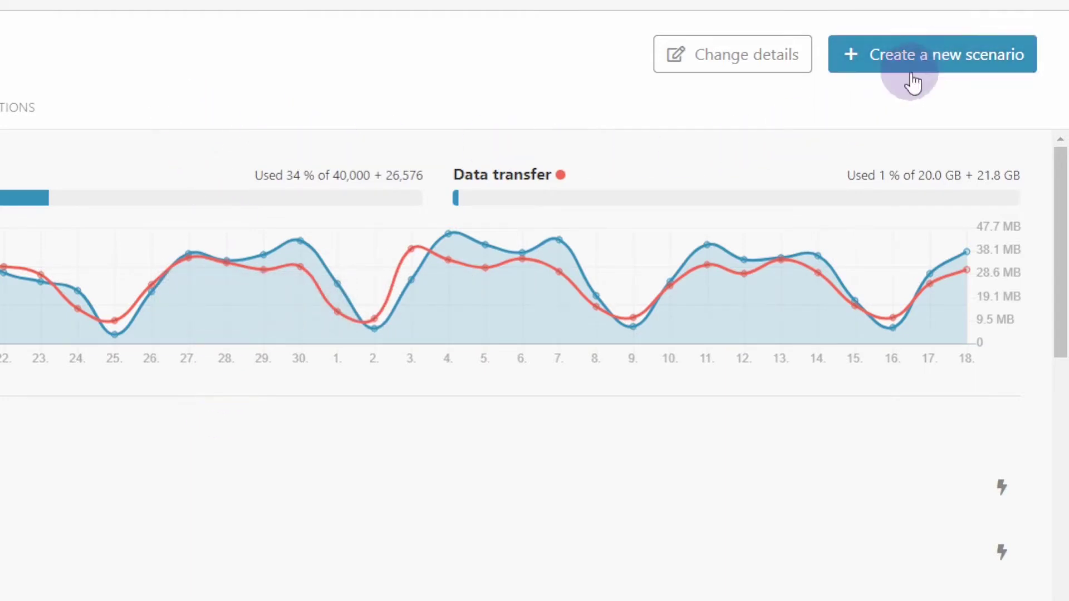
Create a new scenario titled 'Add Item Using Templates'.
click(923, 56)
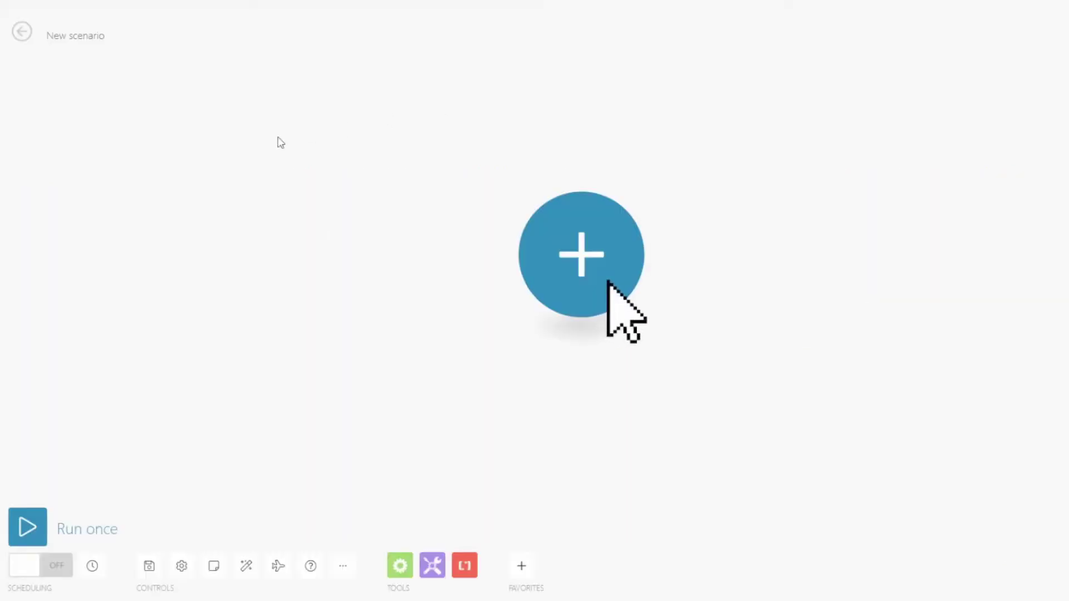
click(77, 35)
key(ctrl+a)
text(Add Item Using Templates)
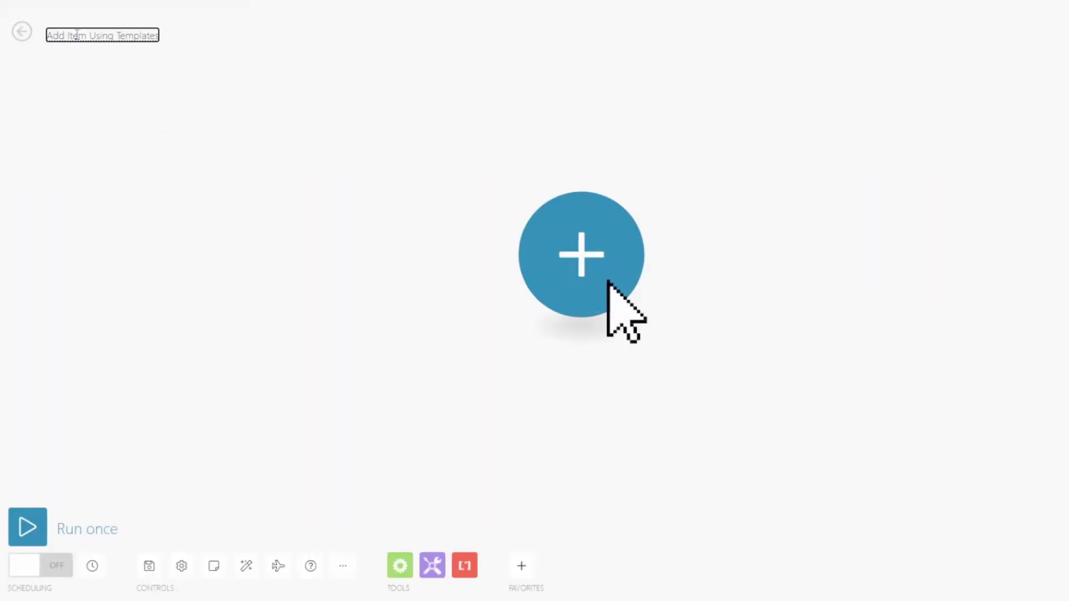
Add a Webhooks 'Custom webhook' trigger as the first module, leaving its settings empty.
click(566, 250)
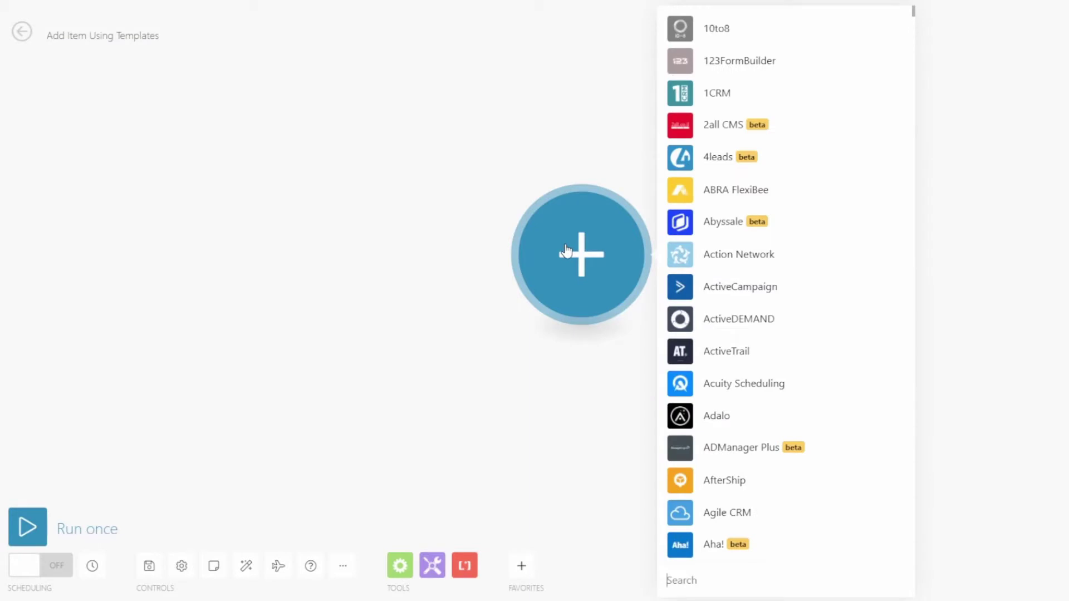
text(webhooks)
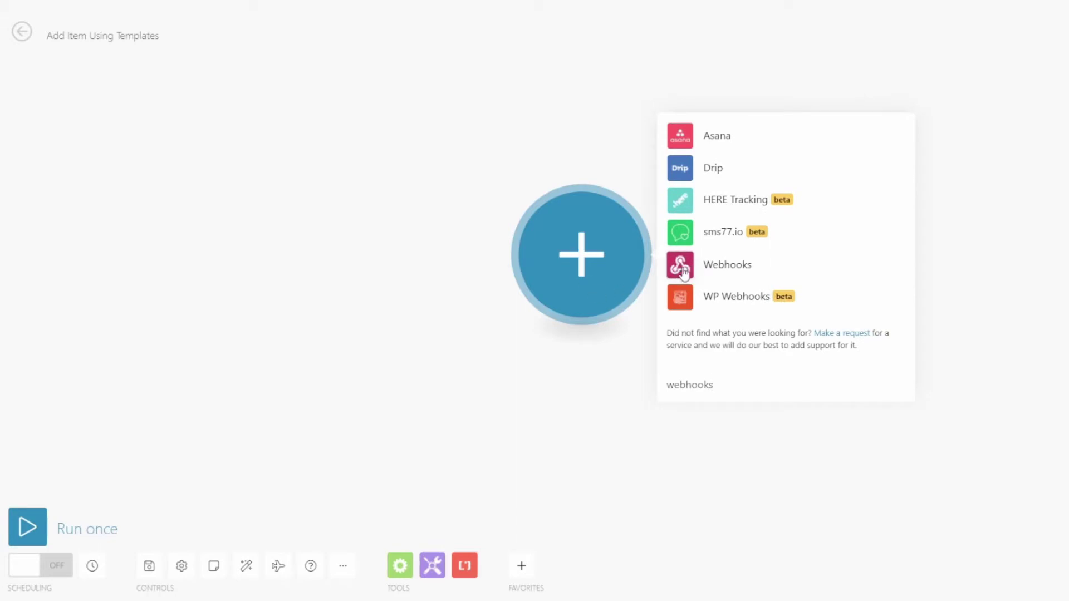
click(682, 269)
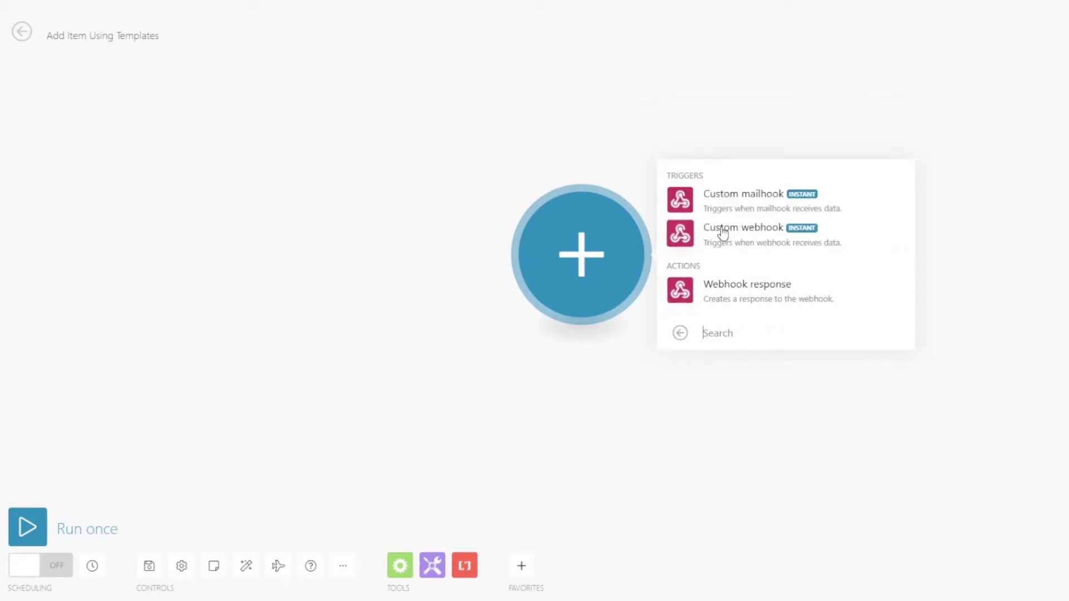
click(686, 238)
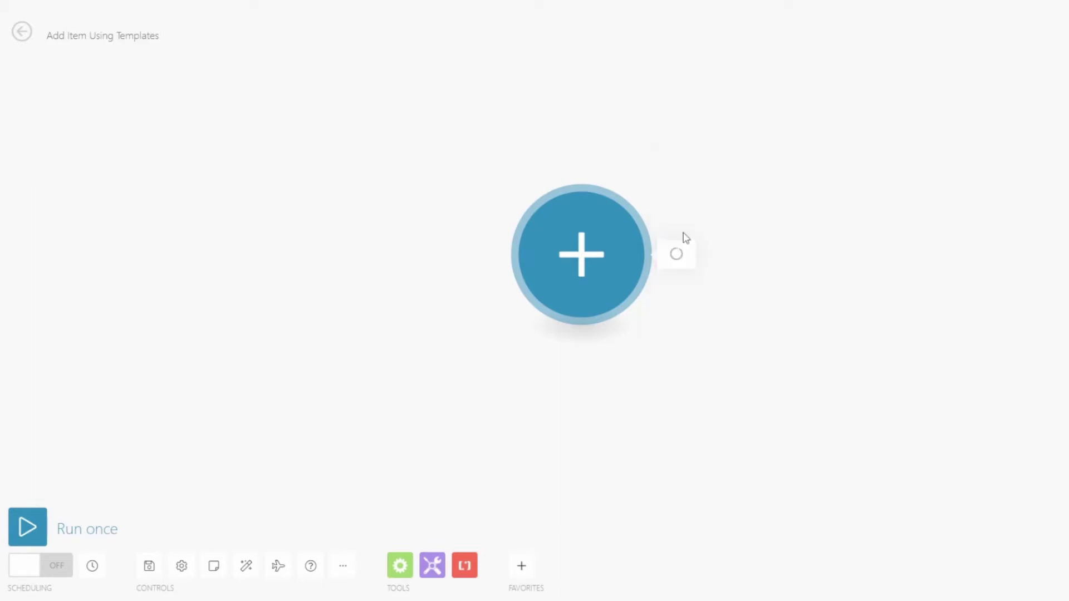
click(703, 350)
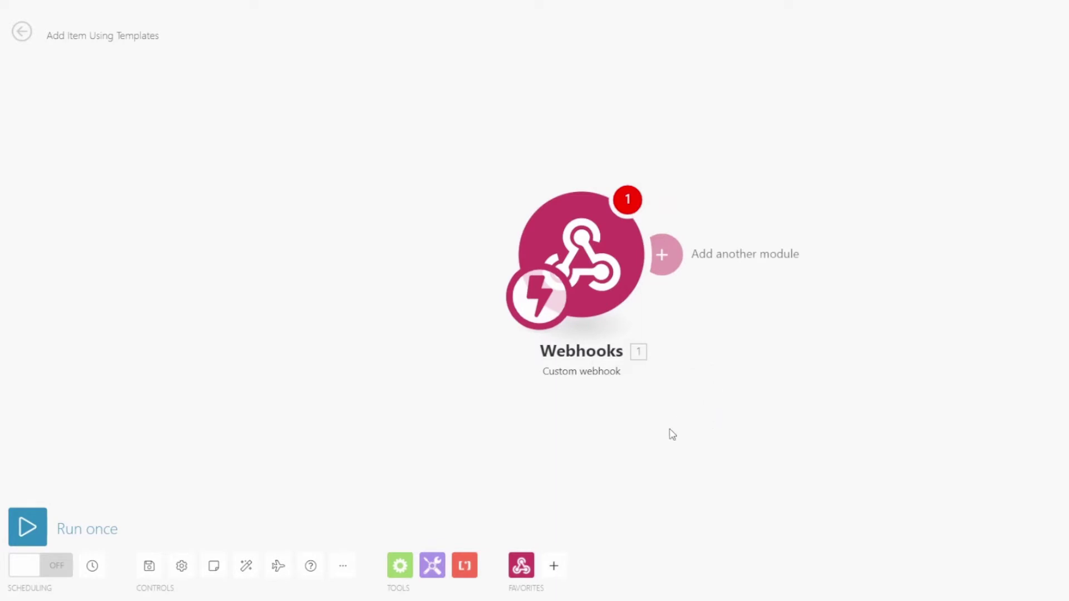
Add a Monday 'List Board's Groups' module connected after the webhook trigger.
click(555, 566)
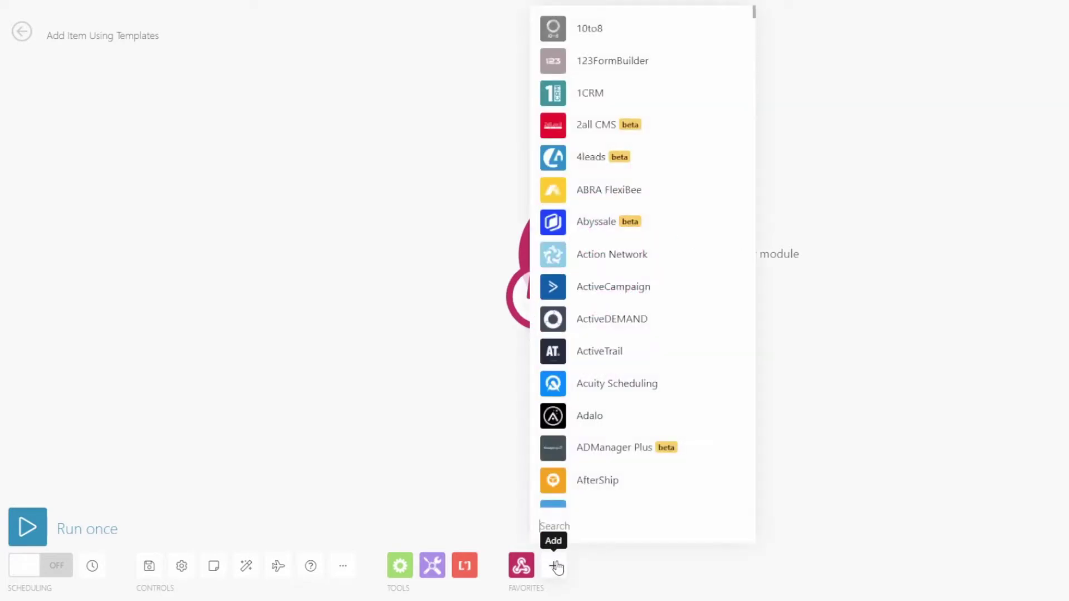
text(monday)
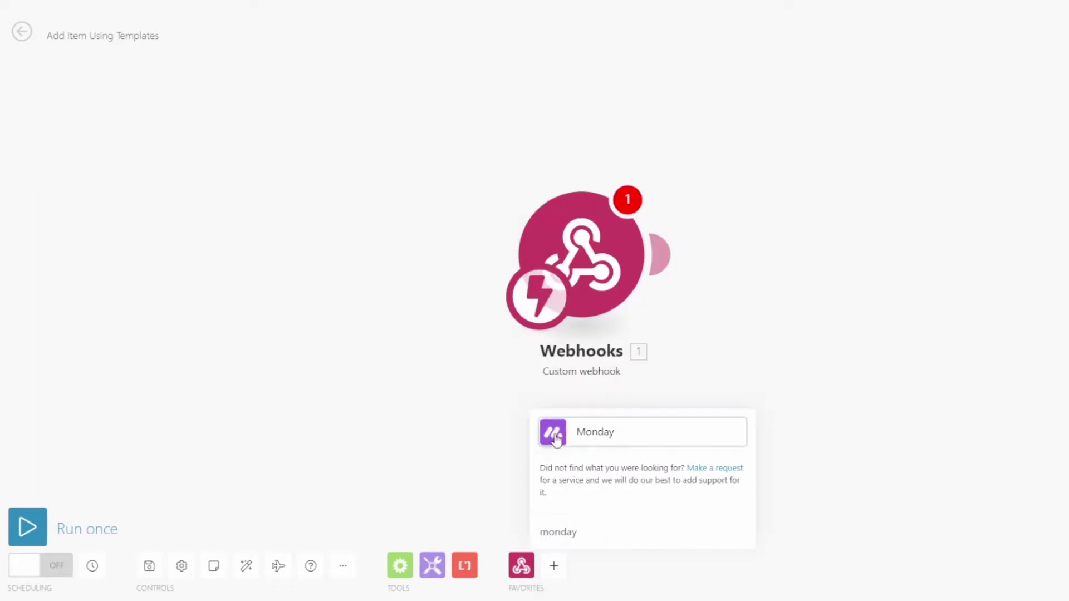
click(550, 432)
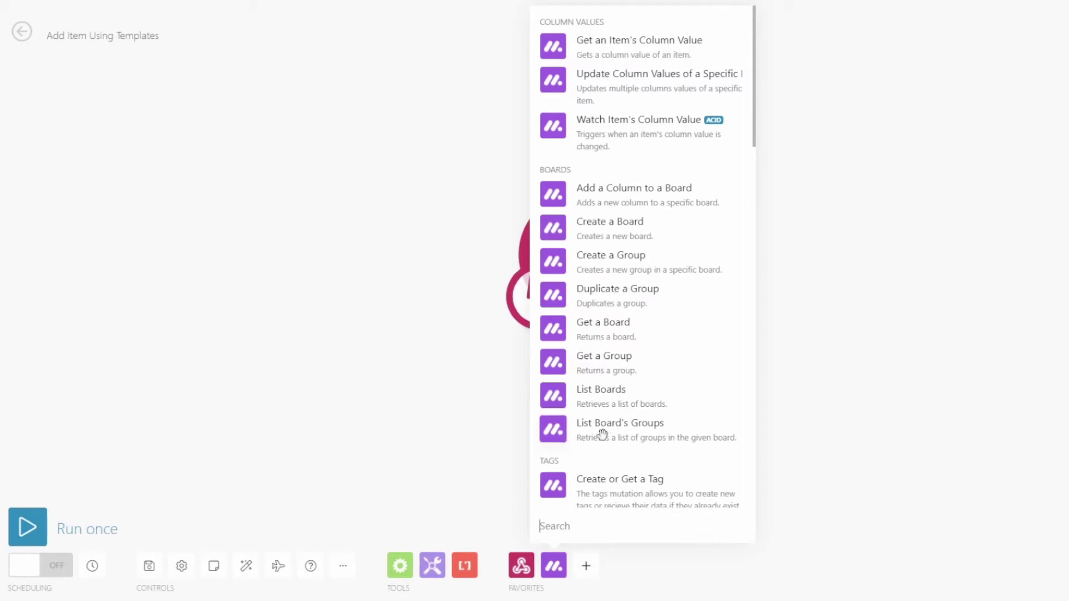
click(553, 432)
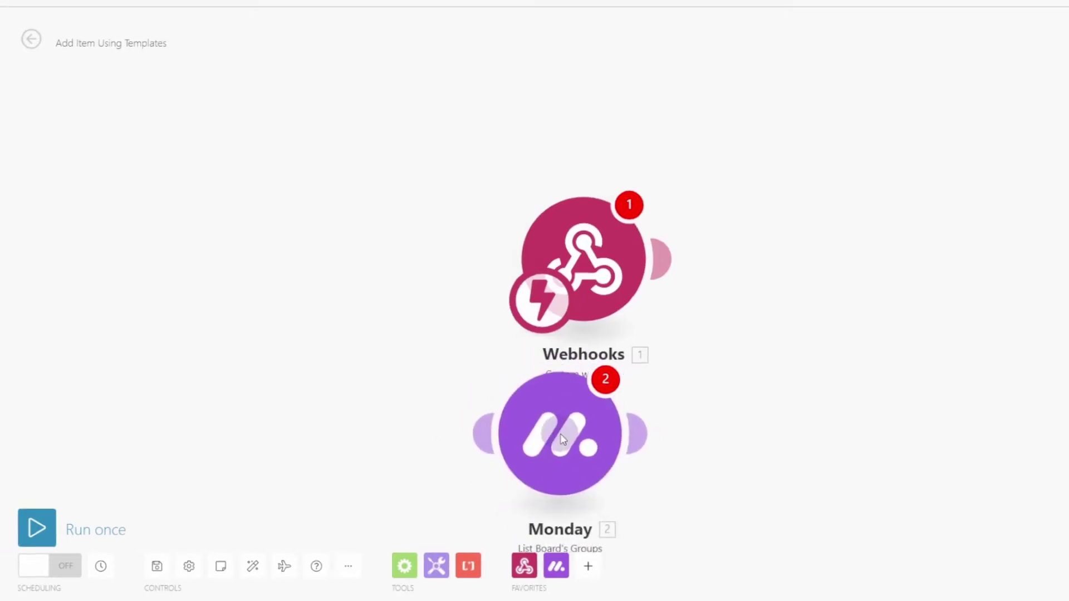
drag(555, 440, 792, 264)
click(793, 265)
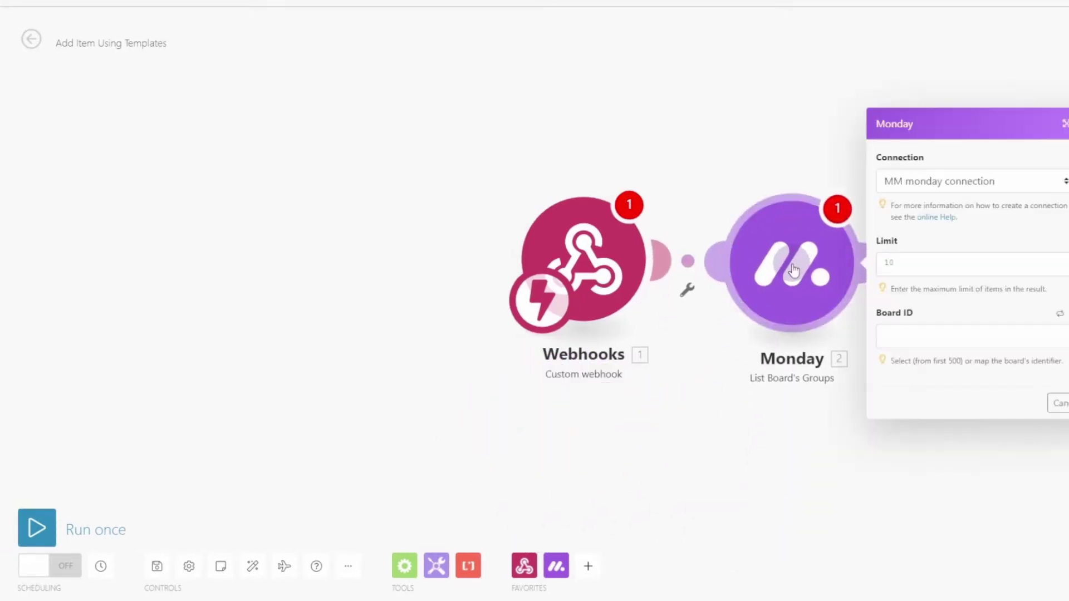
key(Escape)
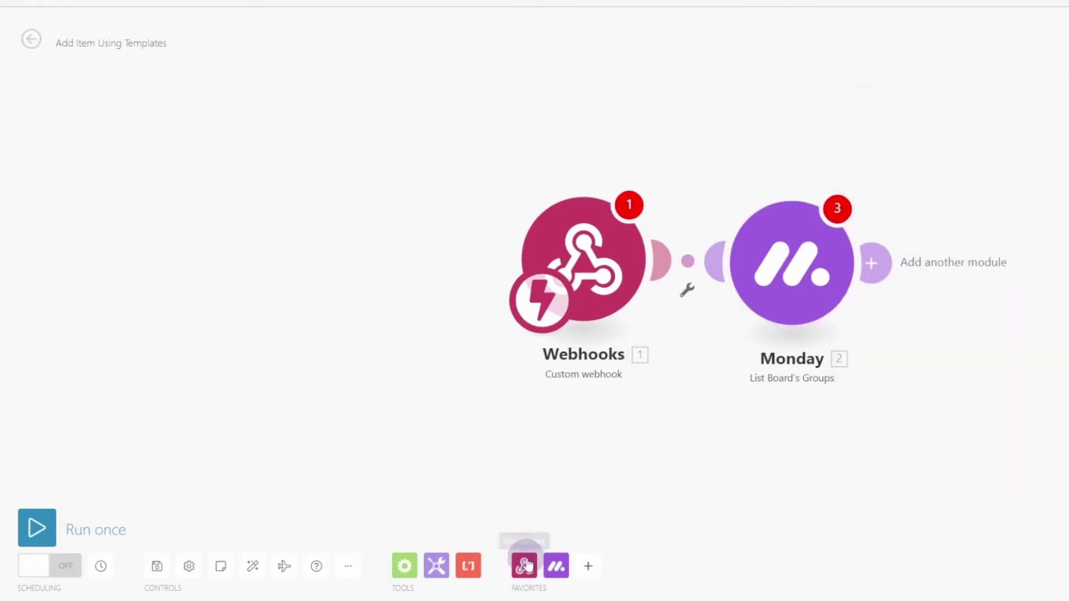
Chain Monday 'Search Items in the Board by Column Values' after it and auto-align the modules.
click(558, 566)
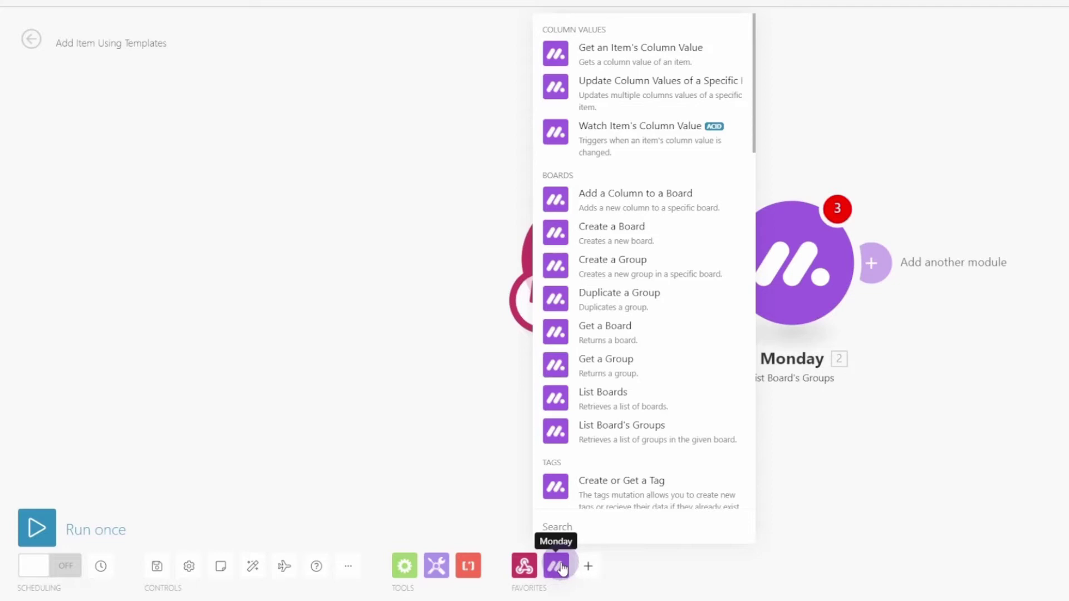
text(se)
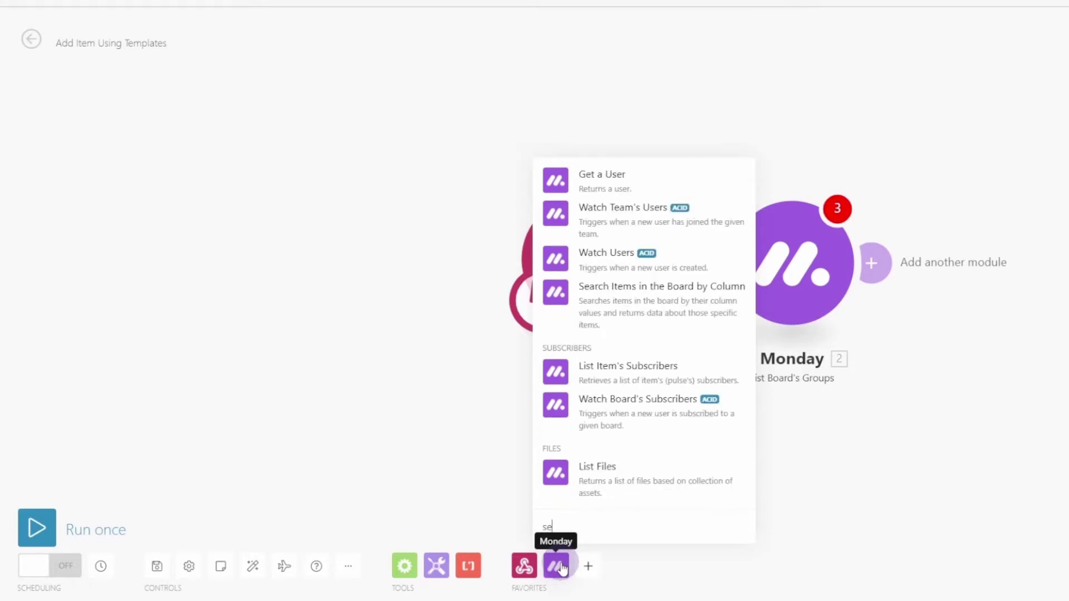
click(556, 296)
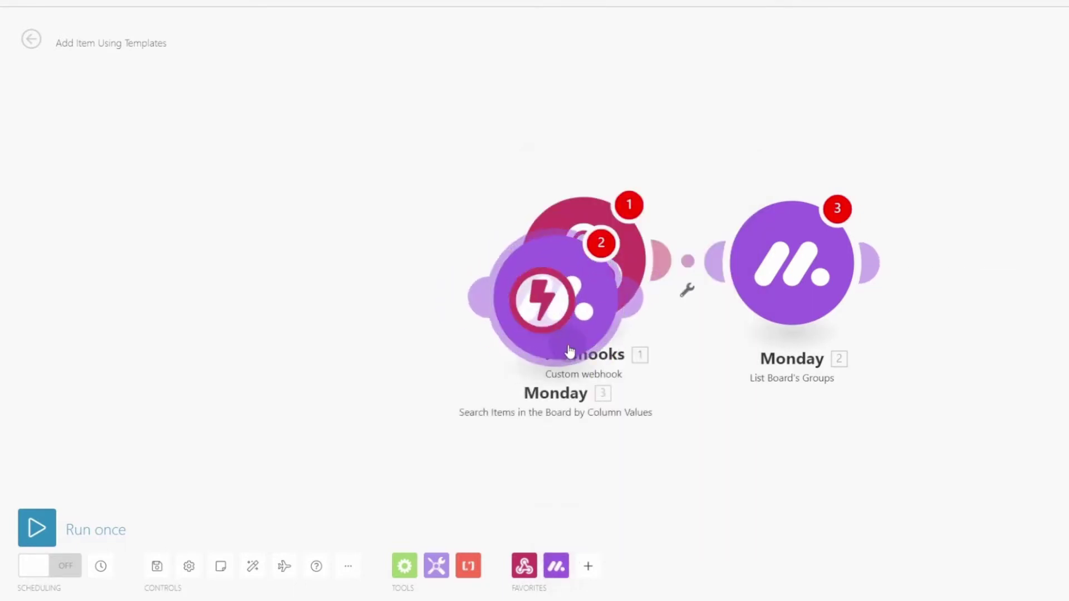
drag(630, 367, 1010, 329)
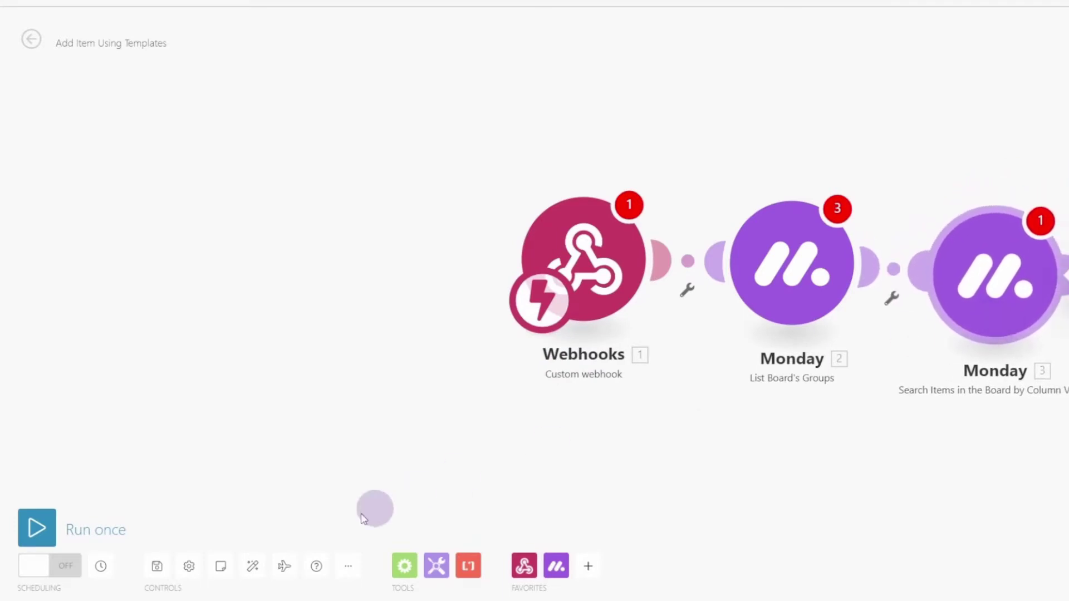
click(252, 568)
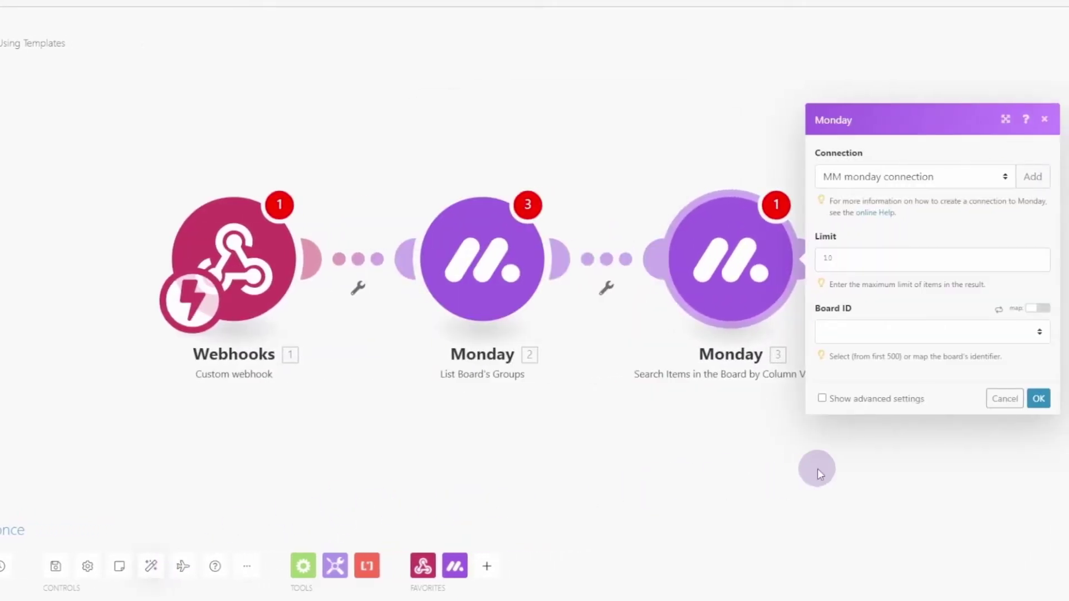
click(818, 469)
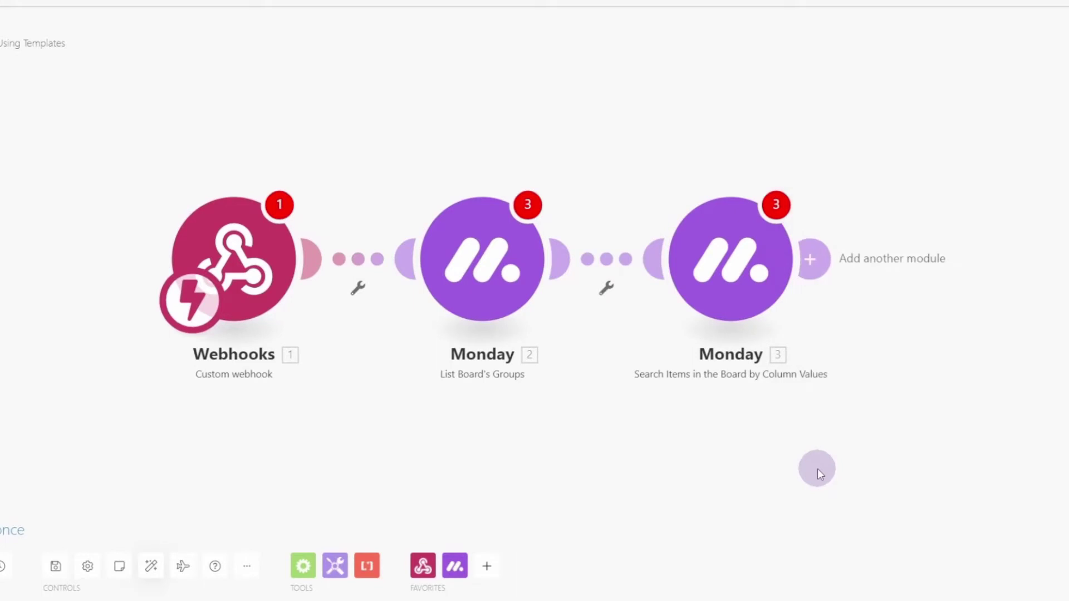
Attach a Monday 'Delete or Archive an Item' module after the search module.
click(454, 568)
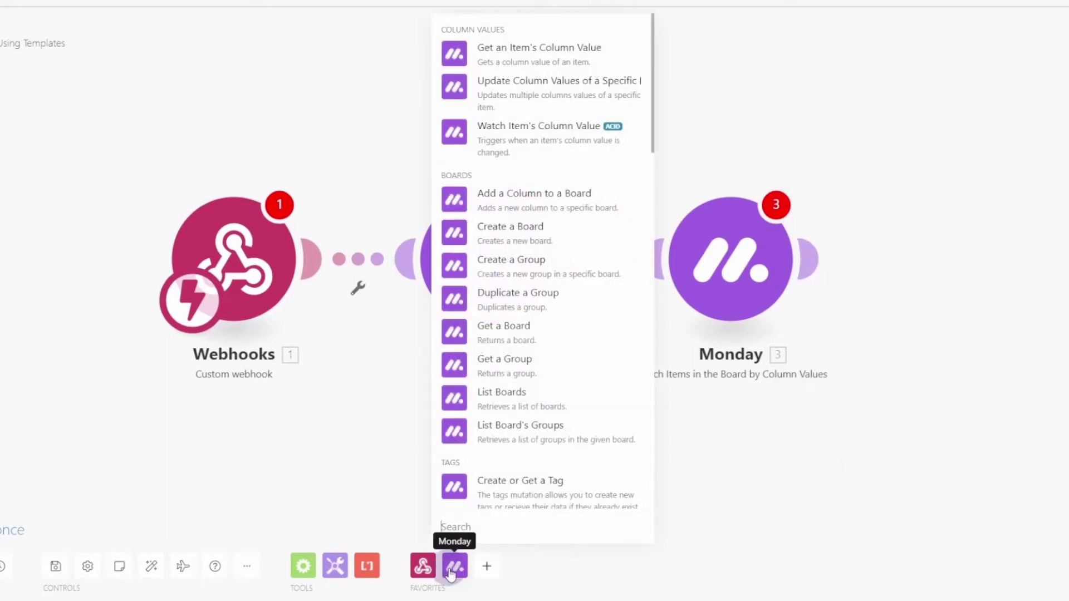
text(de)
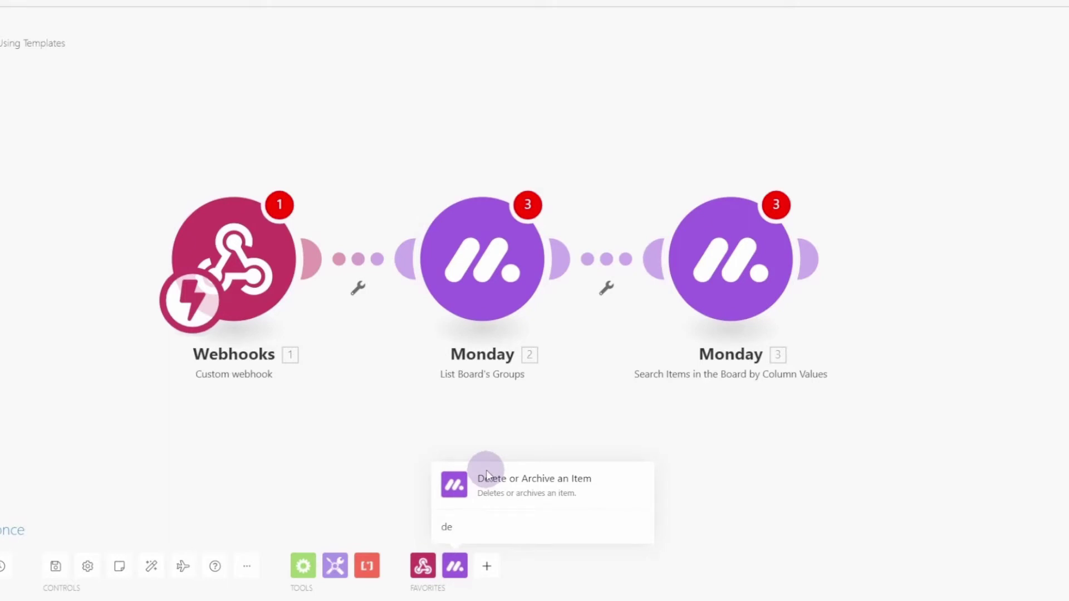
drag(486, 478, 933, 220)
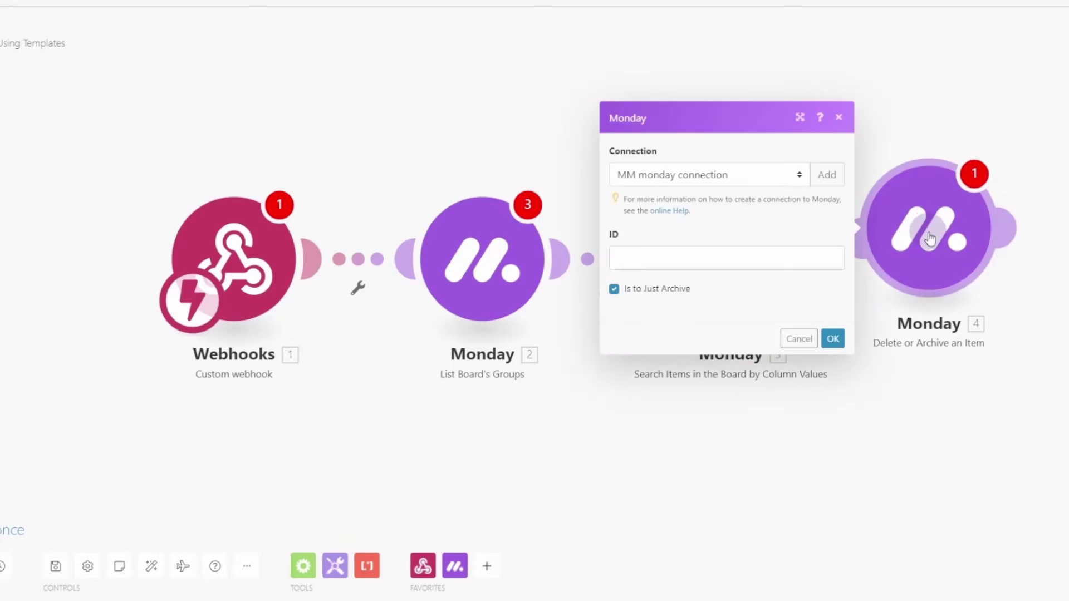
click(785, 343)
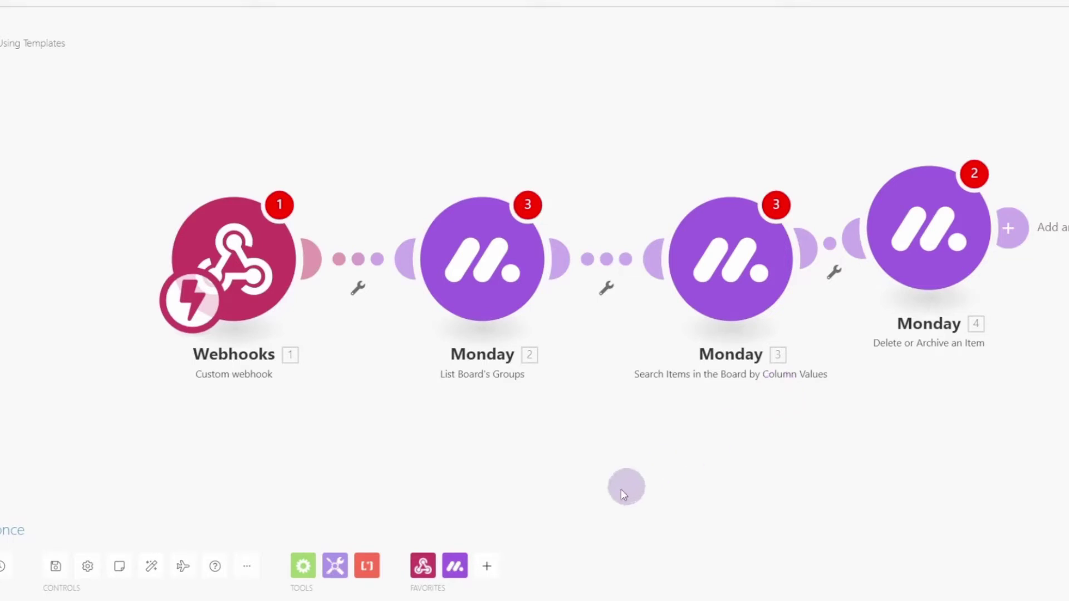
Connect a Monday 'Execute a GraphQL Query' module to step 3, creating a Router branch.
click(455, 566)
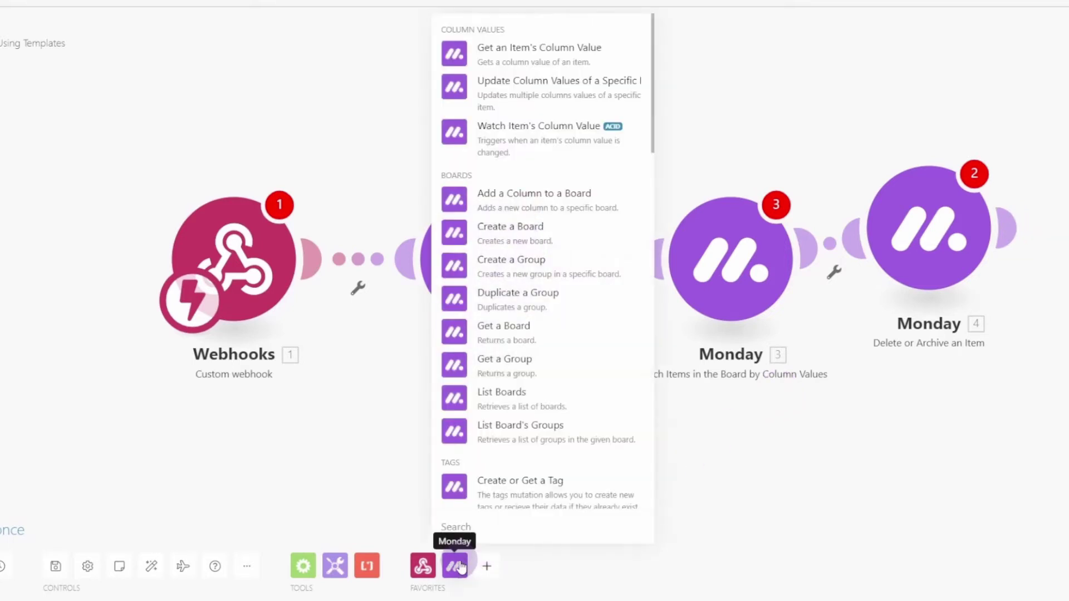
text(ql)
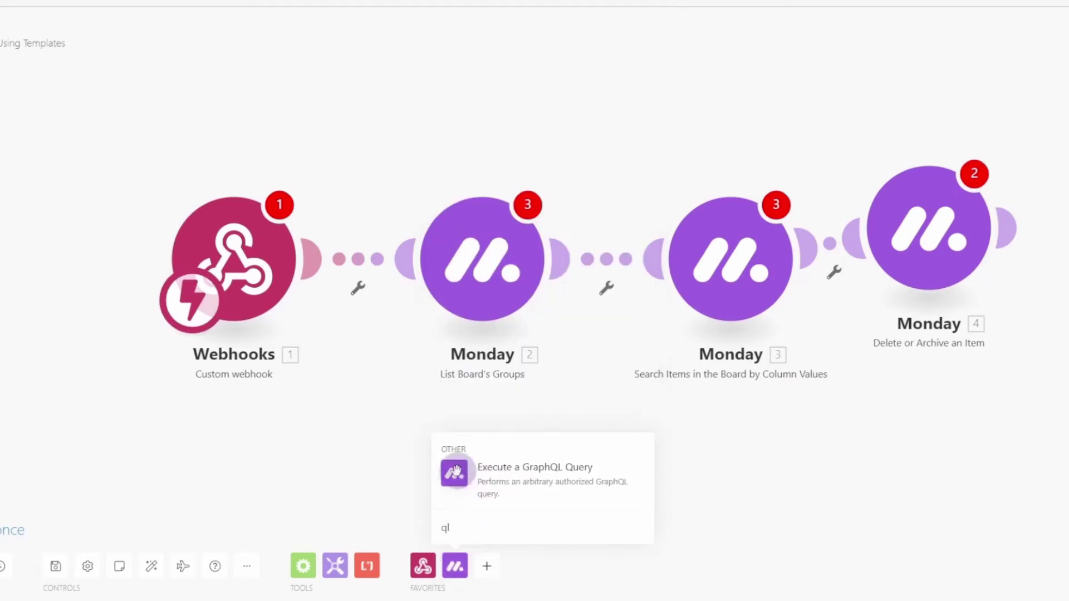
click(459, 482)
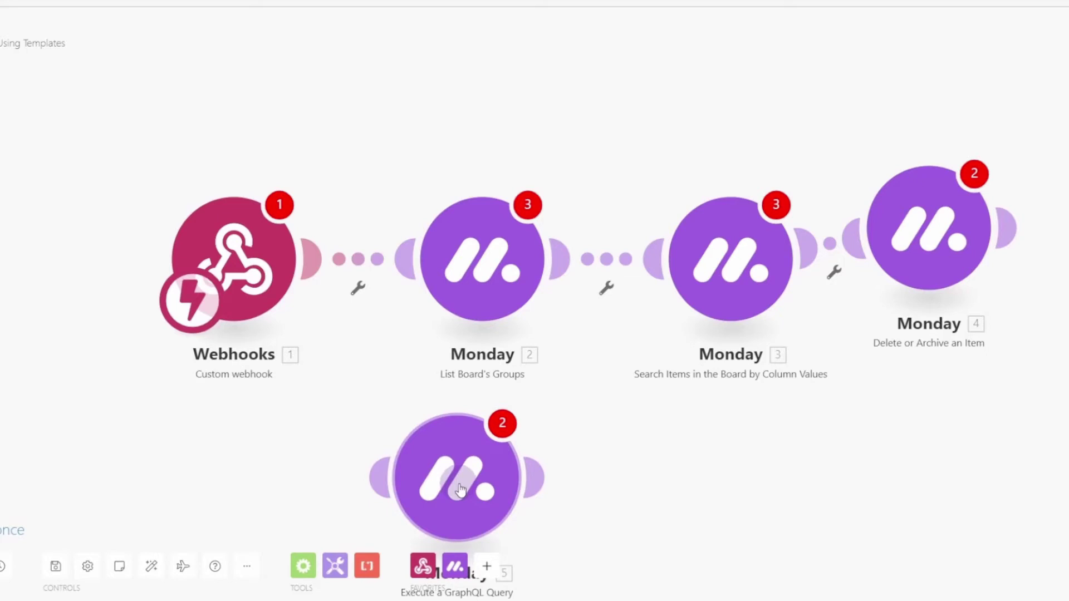
drag(459, 490, 966, 491)
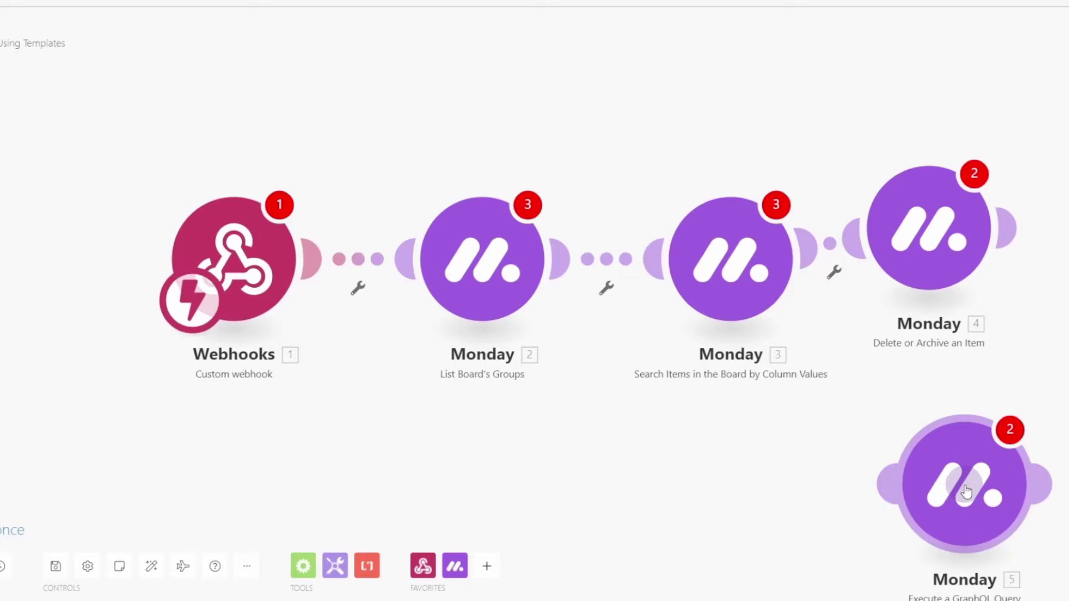
drag(877, 485, 746, 309)
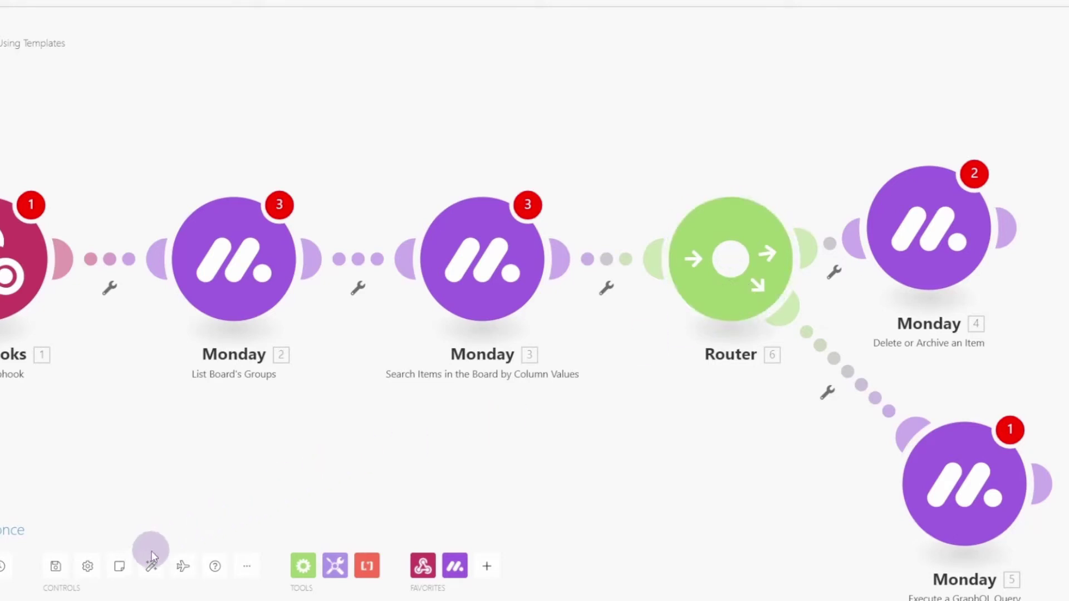
click(152, 567)
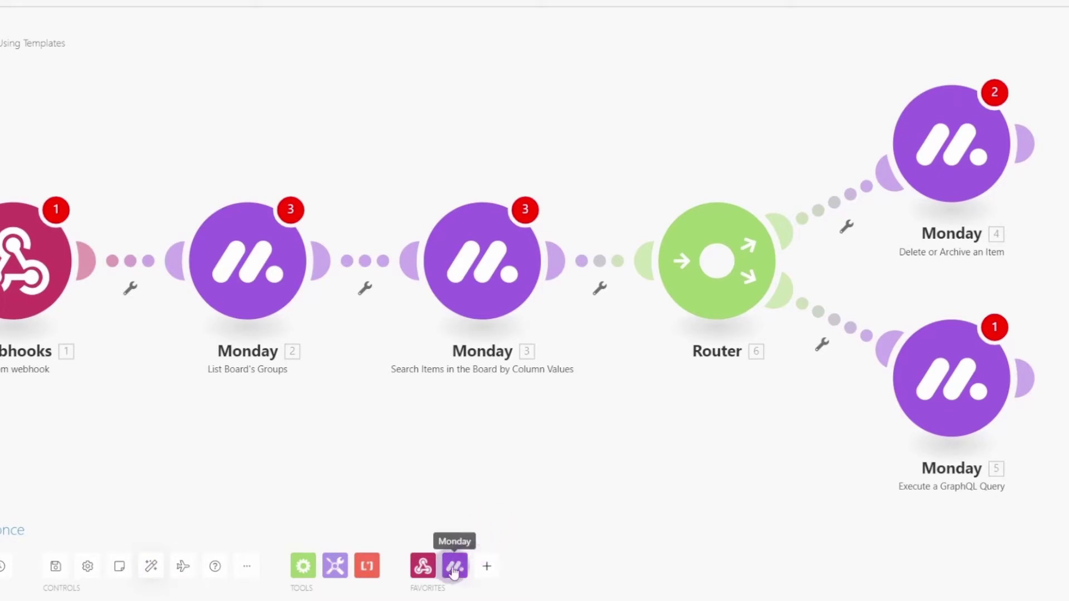
Chain a Monday 'Move an Item Between Groups' module after the GraphQL query and auto-align.
click(455, 570)
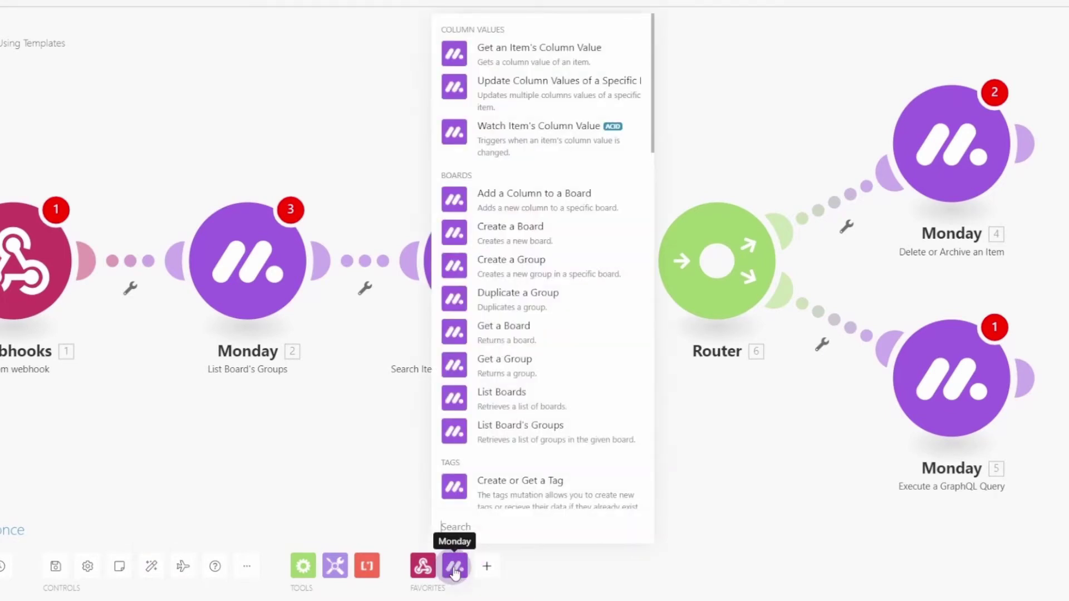
text(mo)
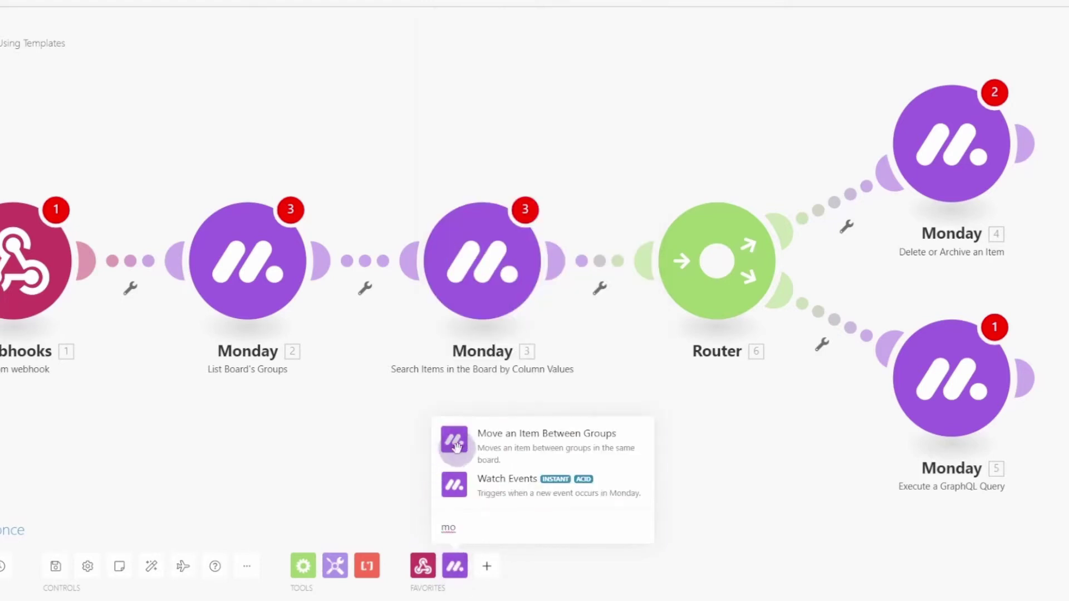
click(454, 440)
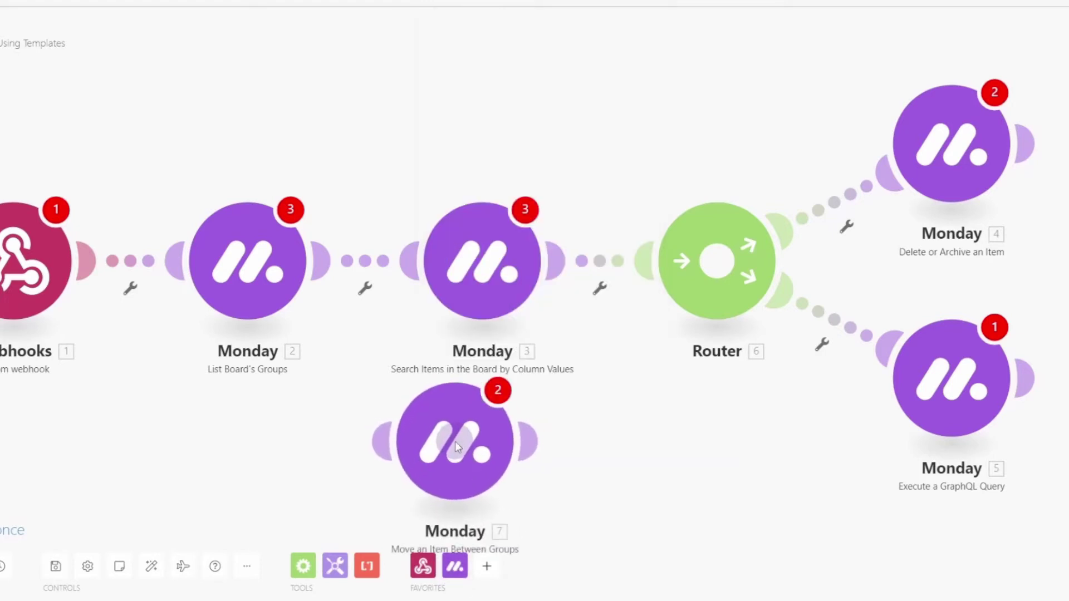
drag(456, 441, 1058, 504)
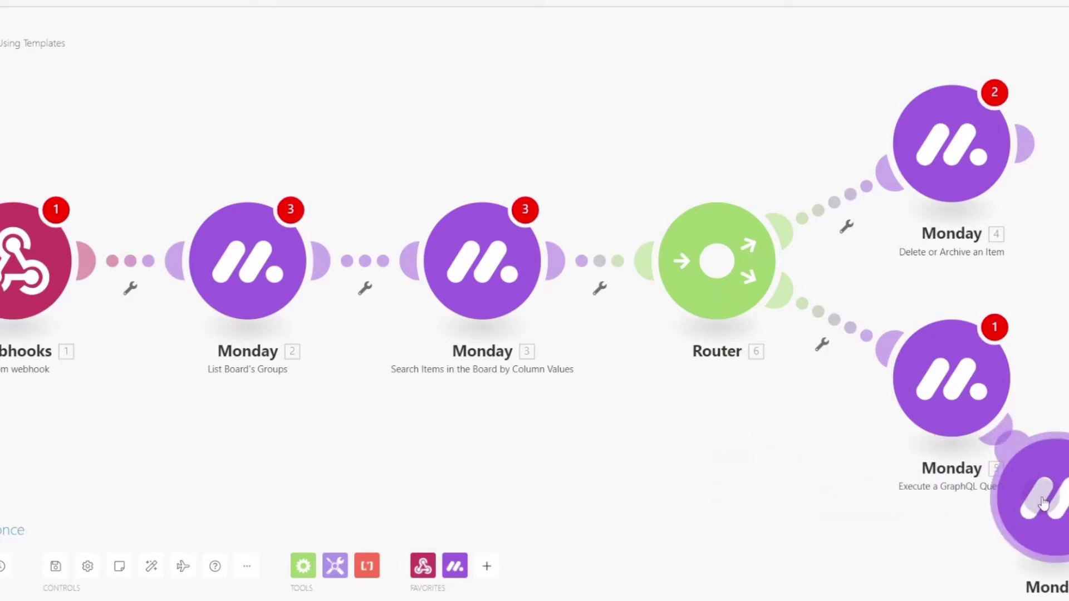
click(150, 569)
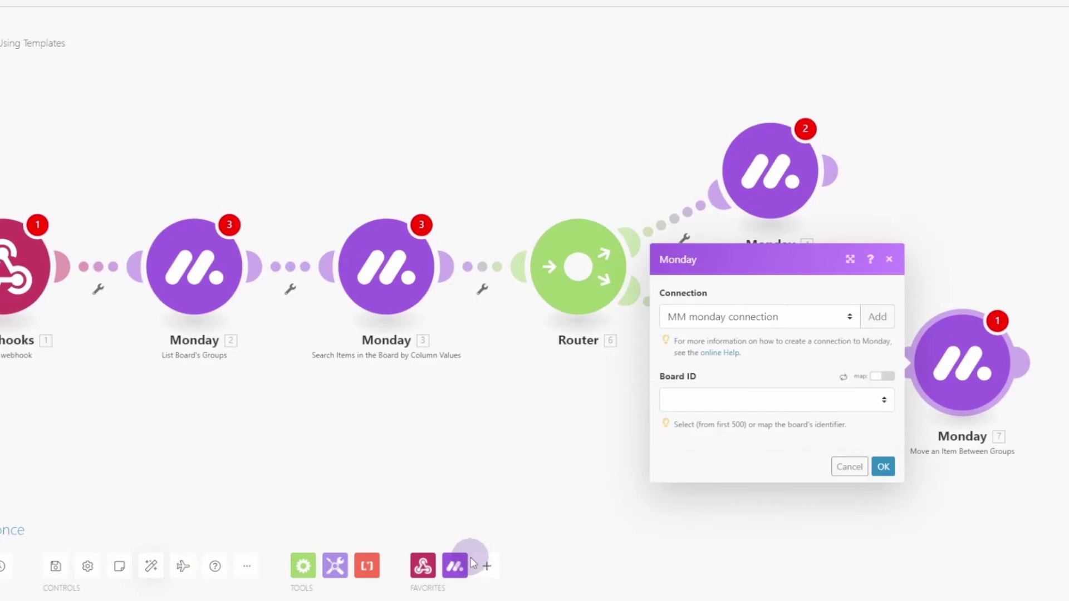
click(456, 566)
click(456, 566)
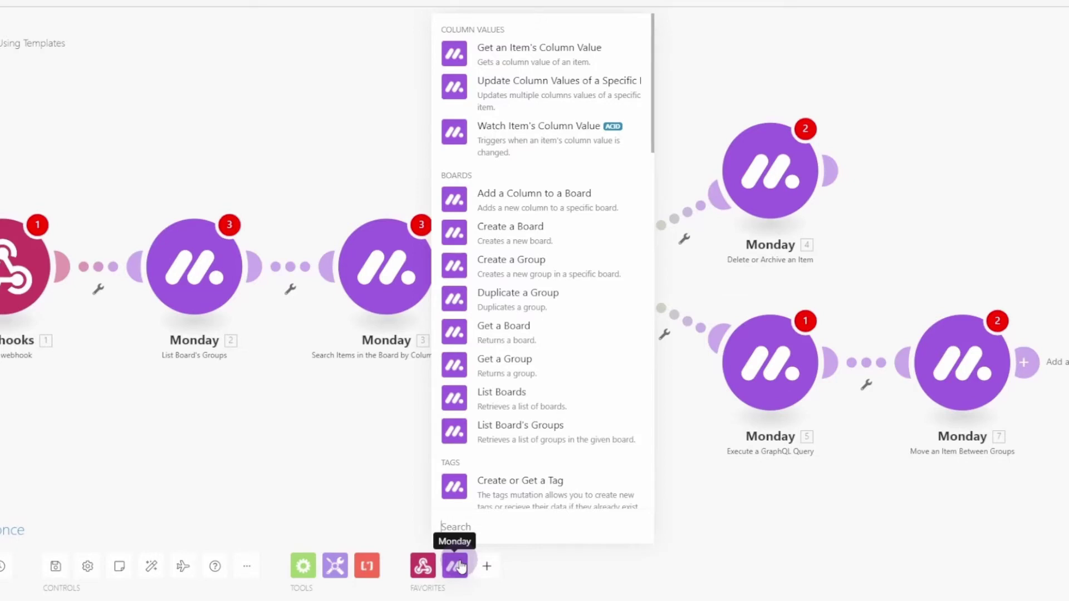
Attach Monday 'Update Column Values of a Specific Item' after the move module and auto-align.
click(454, 84)
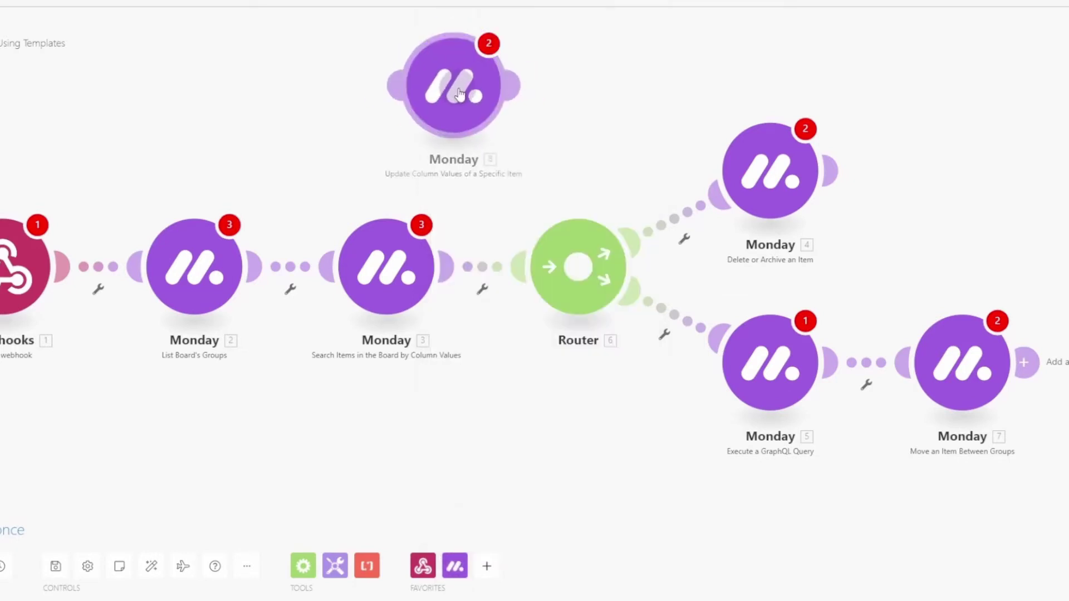
drag(454, 84, 1067, 452)
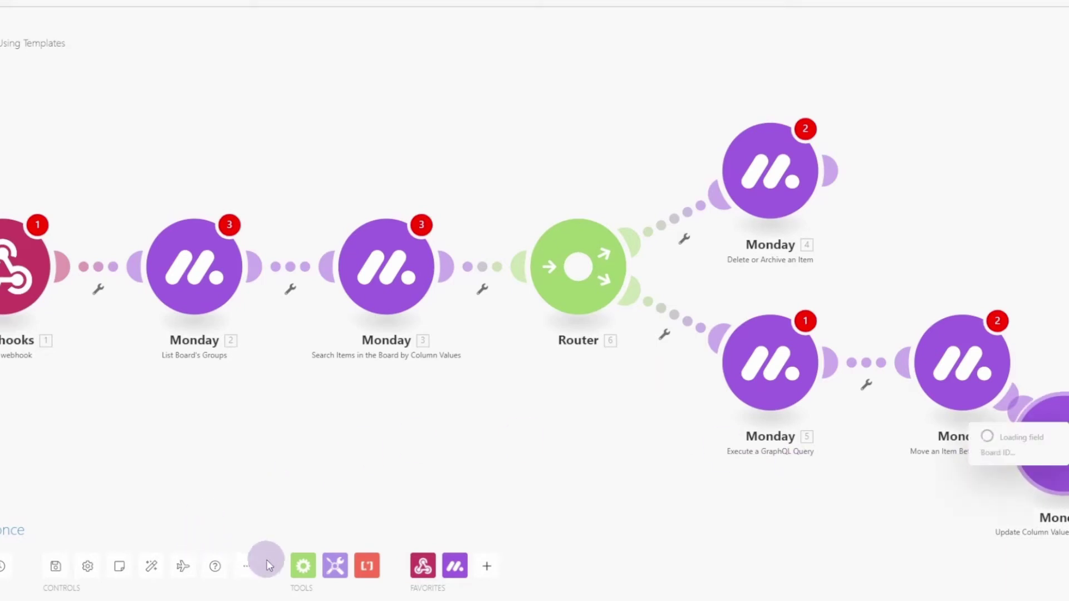
click(151, 566)
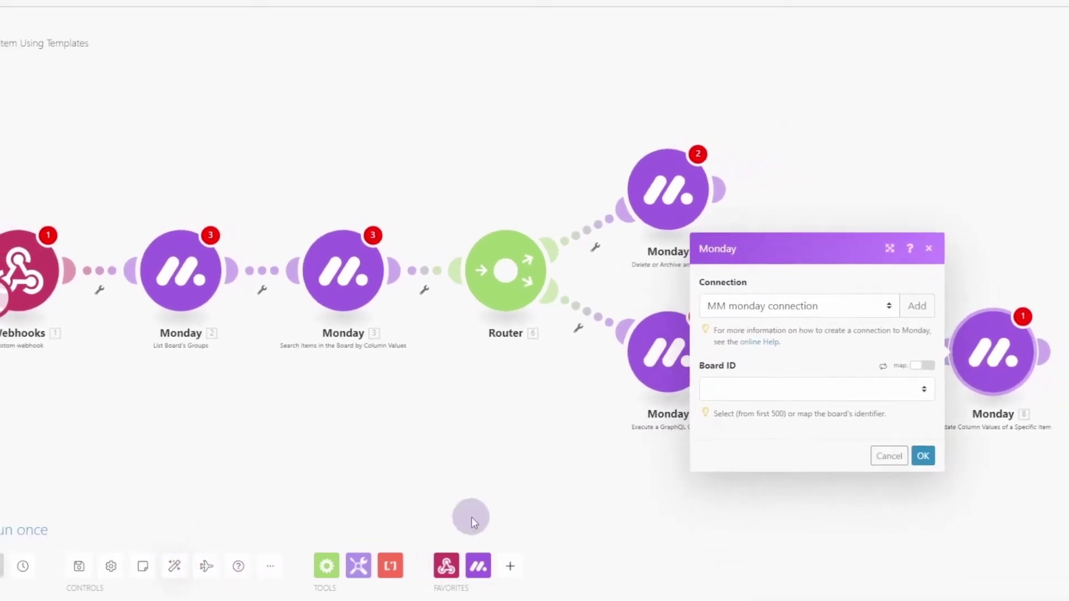
click(631, 464)
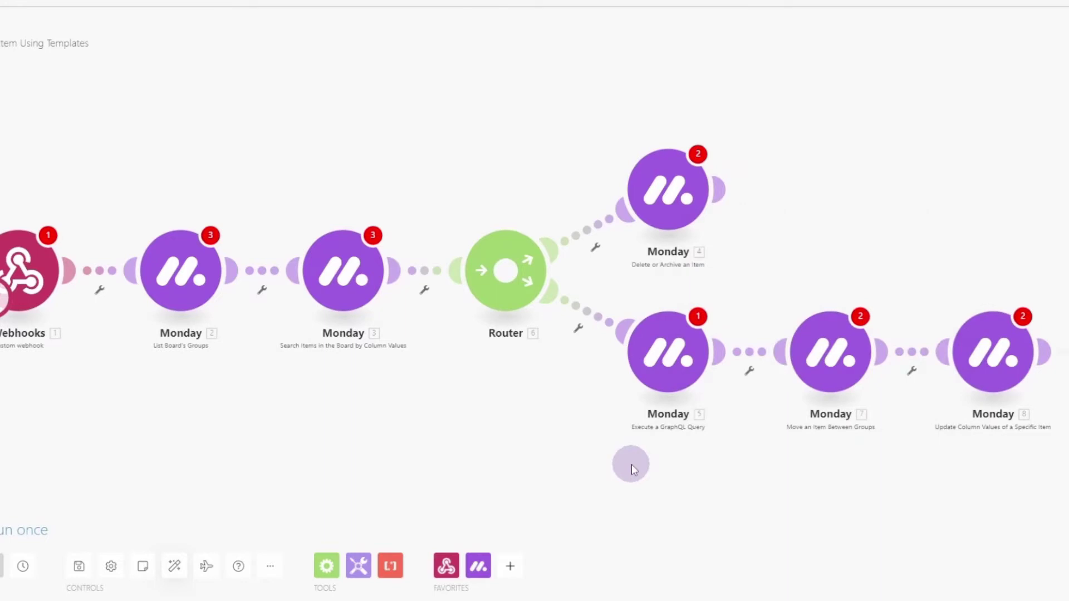
Rename the List Board's Groups module to 'Get Groups'.
right_click(174, 279)
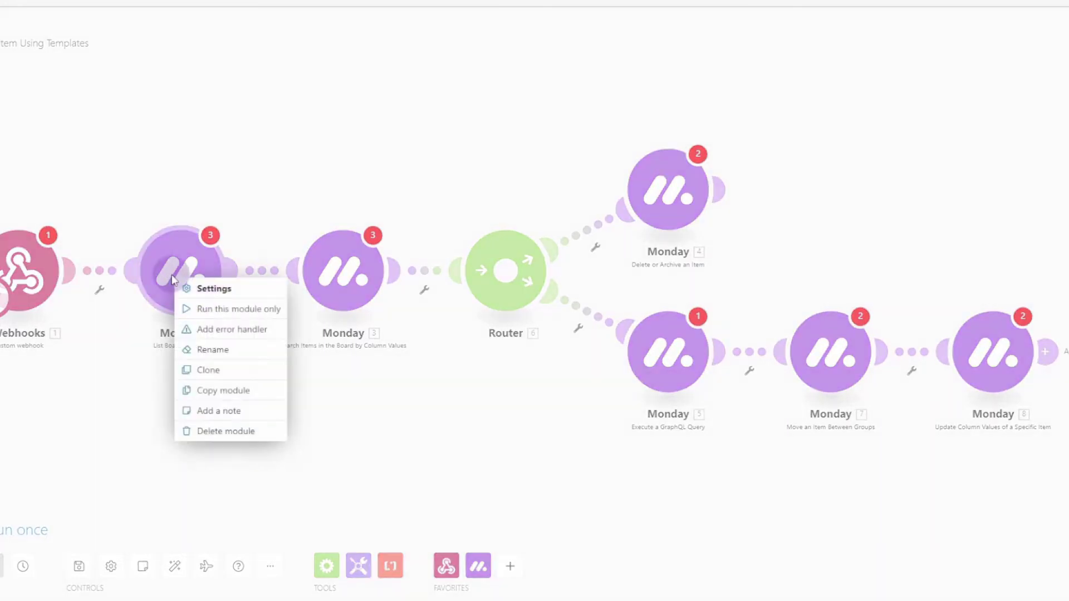
click(223, 351)
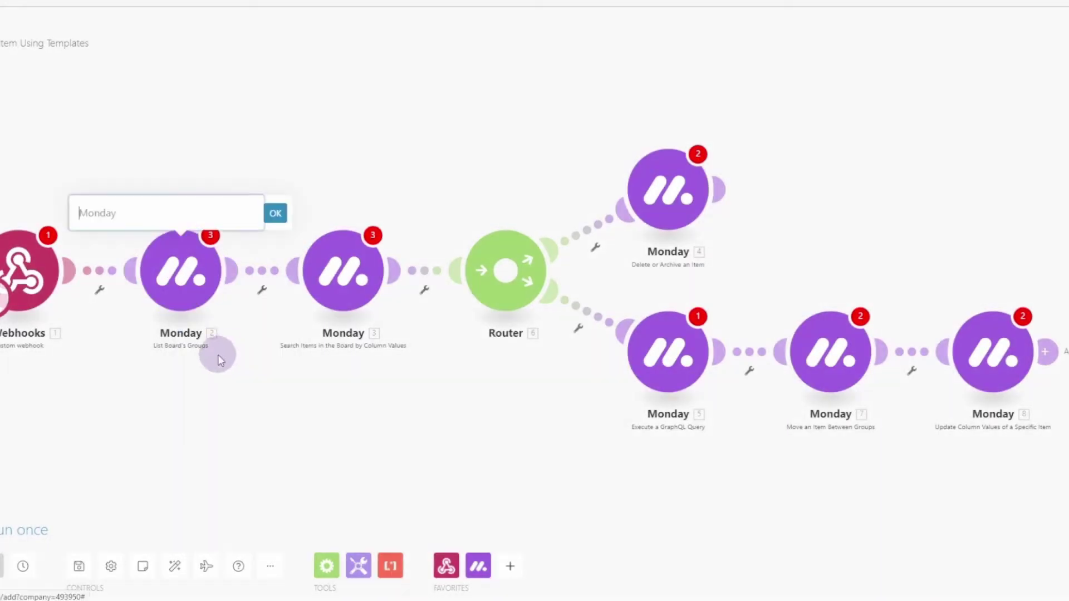
text(Get)
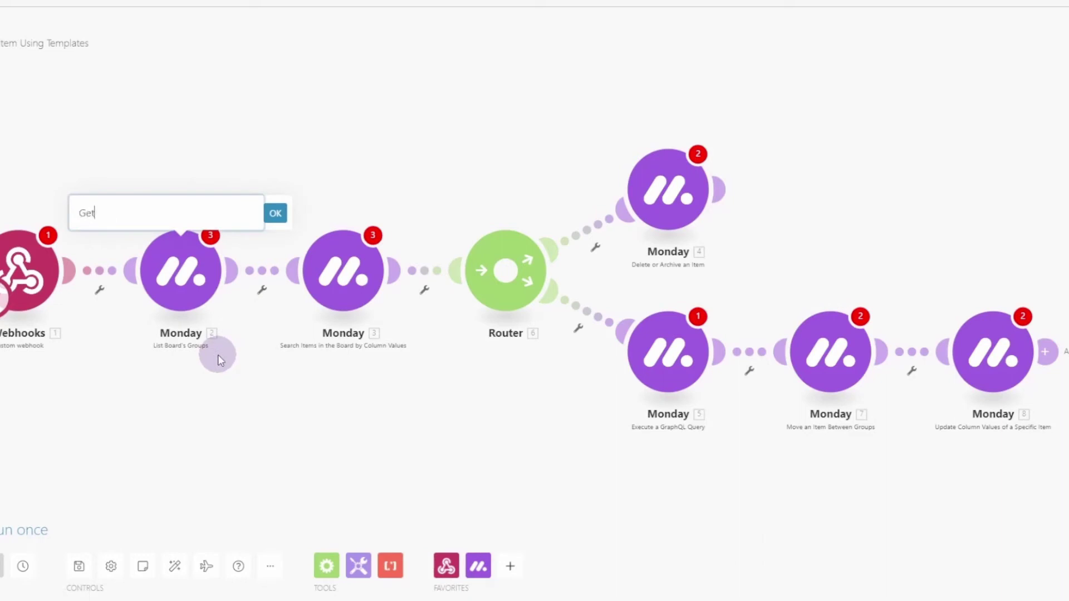
text( Groups)
key(Return)
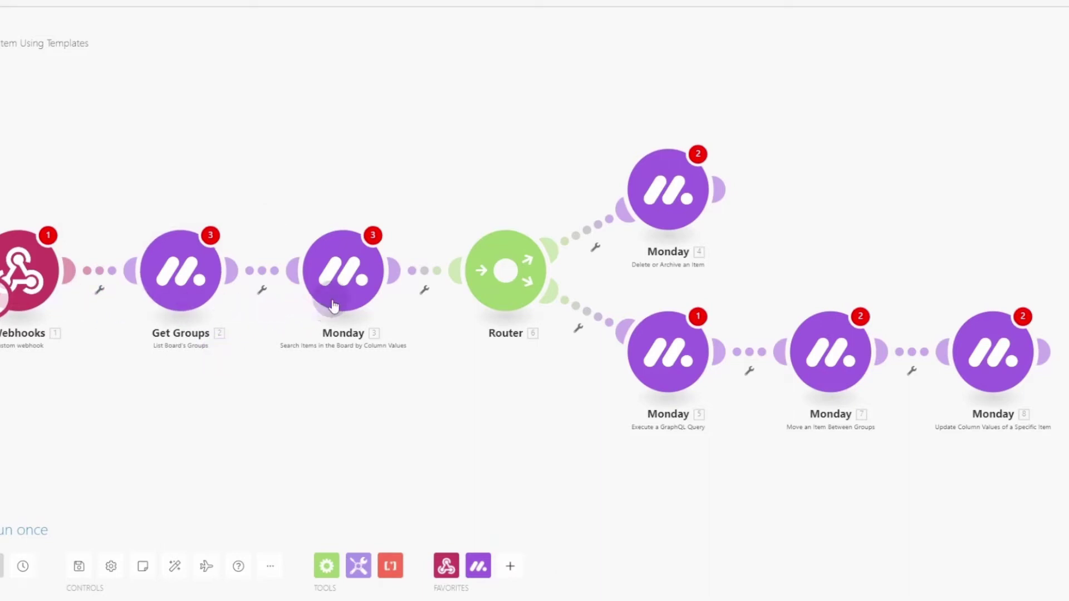
Rename the search module to 'Get Template Item(s)'.
click(350, 285)
right_click(352, 291)
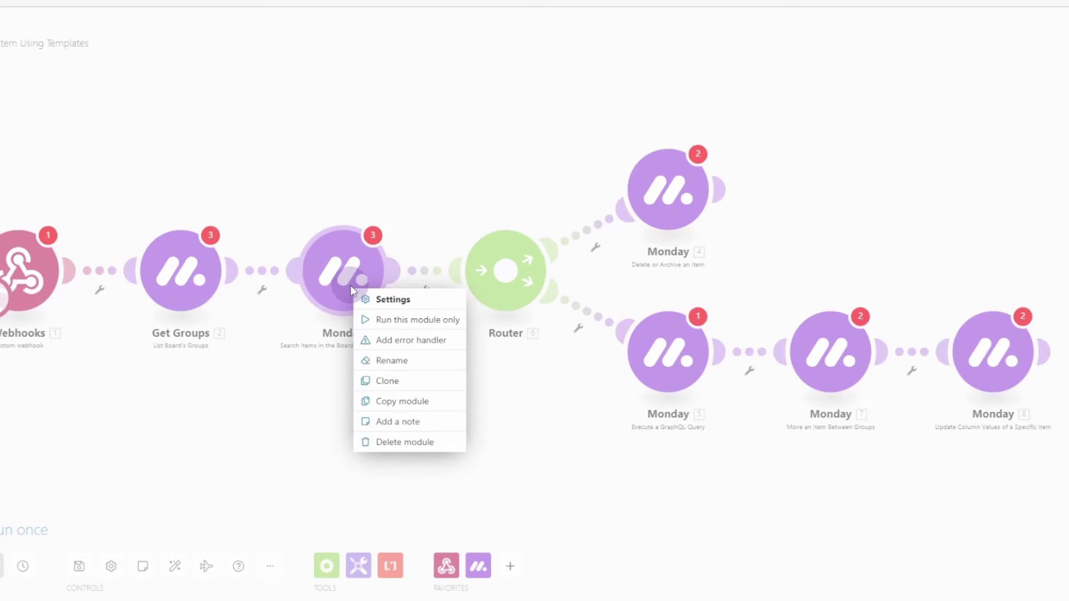
click(381, 361)
text(Get Template Items)
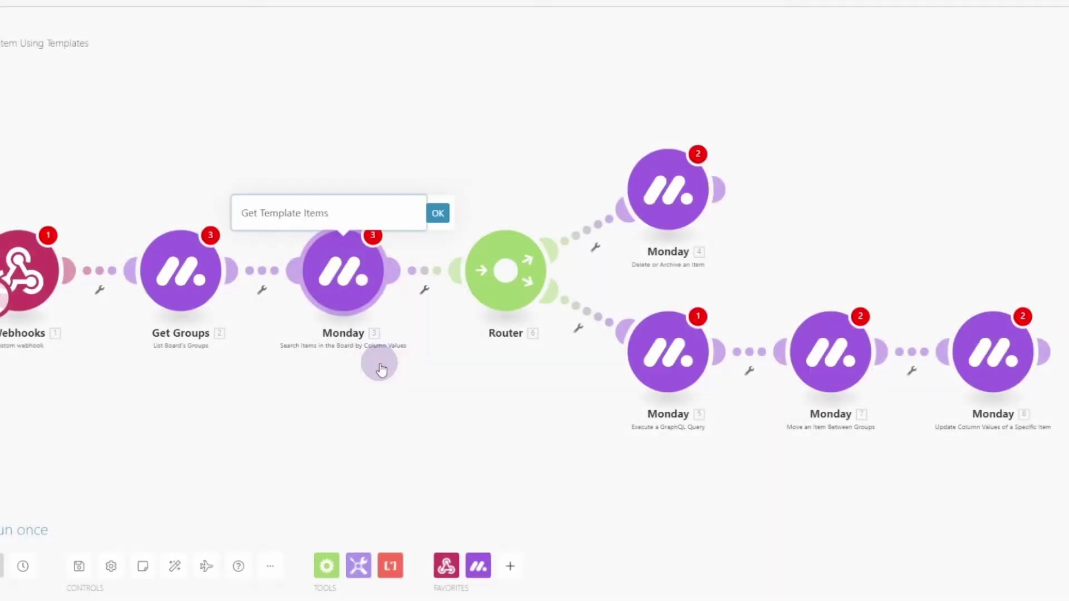
key(BackSpace)
text((s))
key(Return)
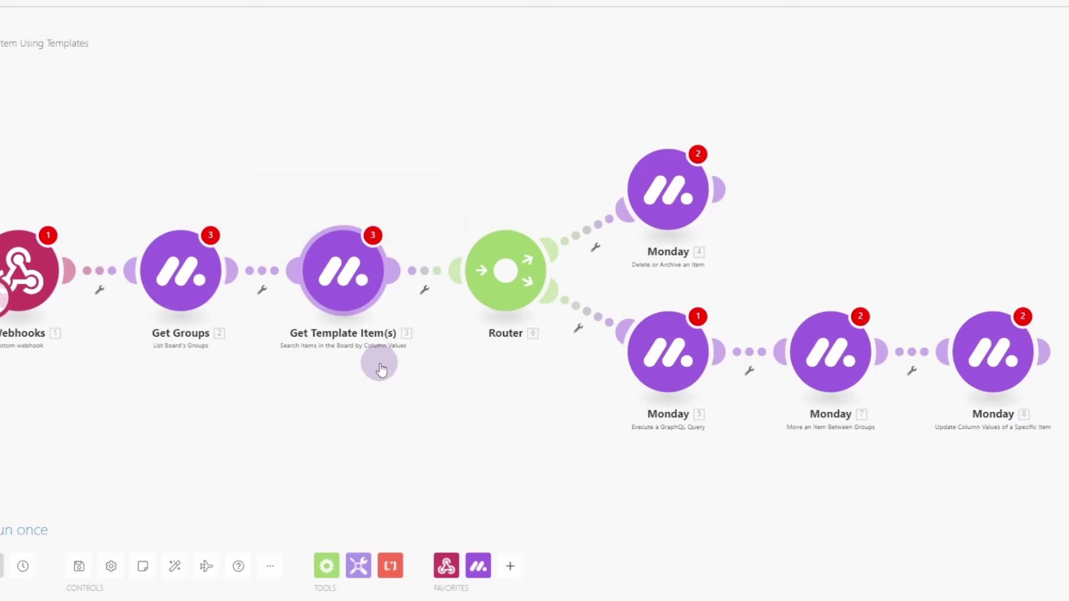
Rename the delete module to 'Delete Original Item'.
right_click(657, 217)
click(713, 286)
text(Delete)
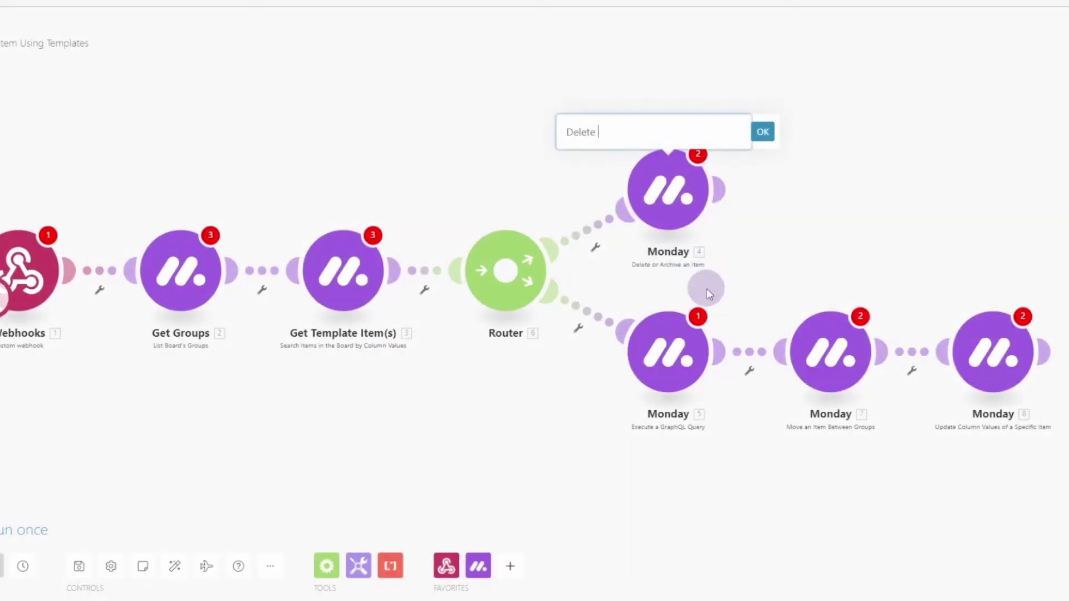
text( Original Item)
key(Return)
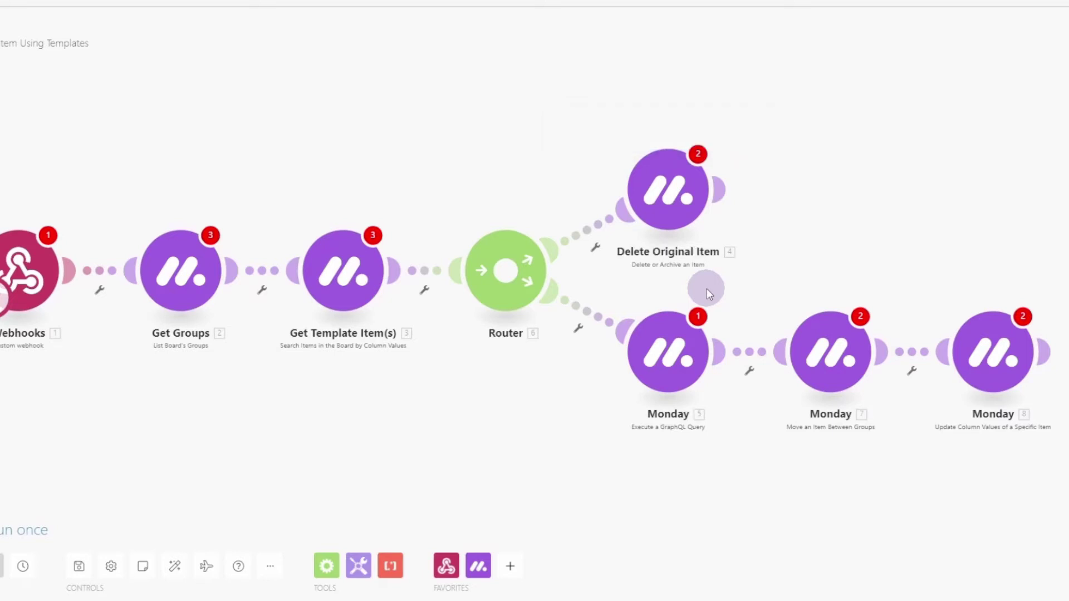
Rename the GraphQL query module to 'Dup Template Item'.
right_click(656, 359)
click(691, 429)
text(D)
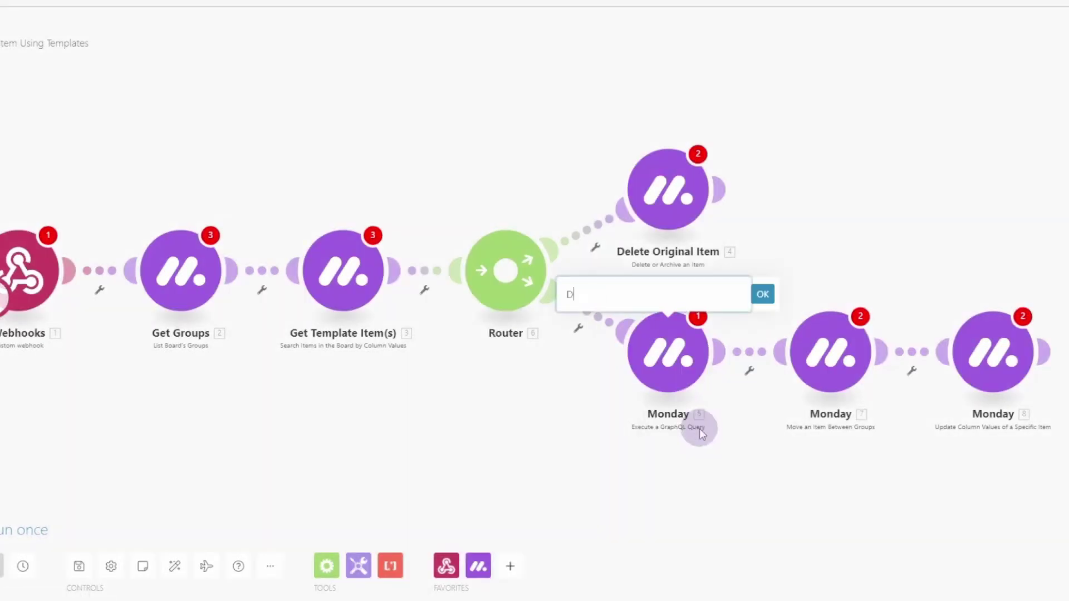
text(up Template Item)
key(Return)
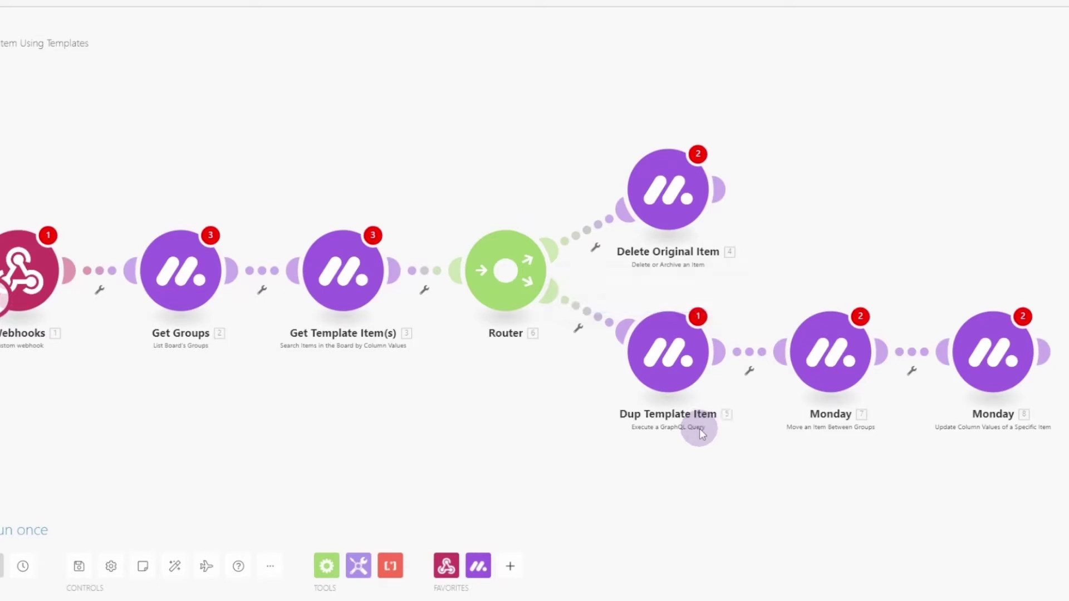
Rename the move-between-groups module to 'Move to Correct Group'.
right_click(825, 374)
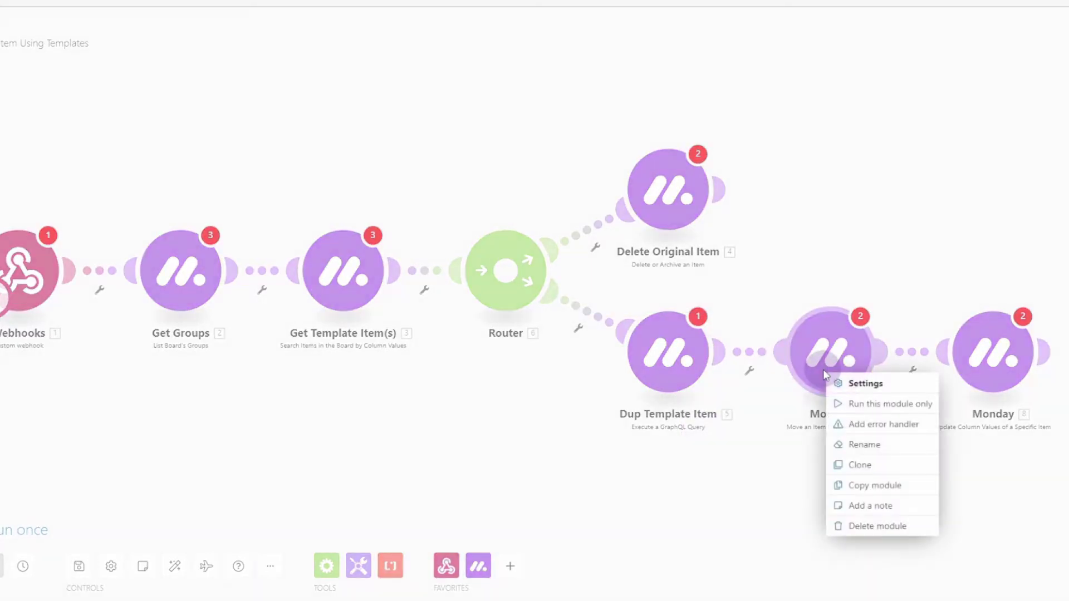
click(879, 445)
text(M)
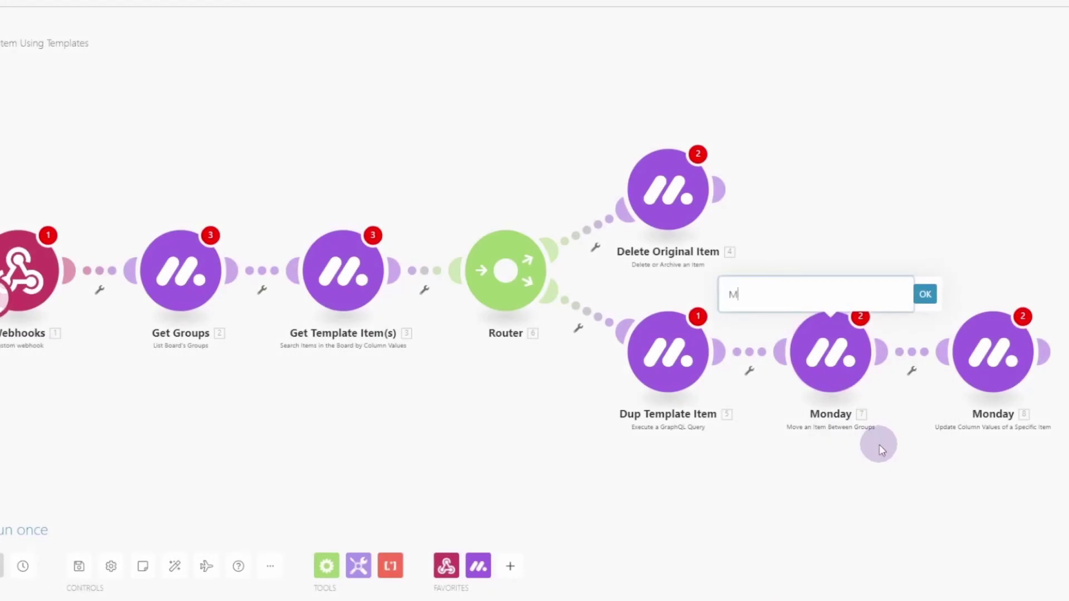
text(ove to Correct Group)
key(Return)
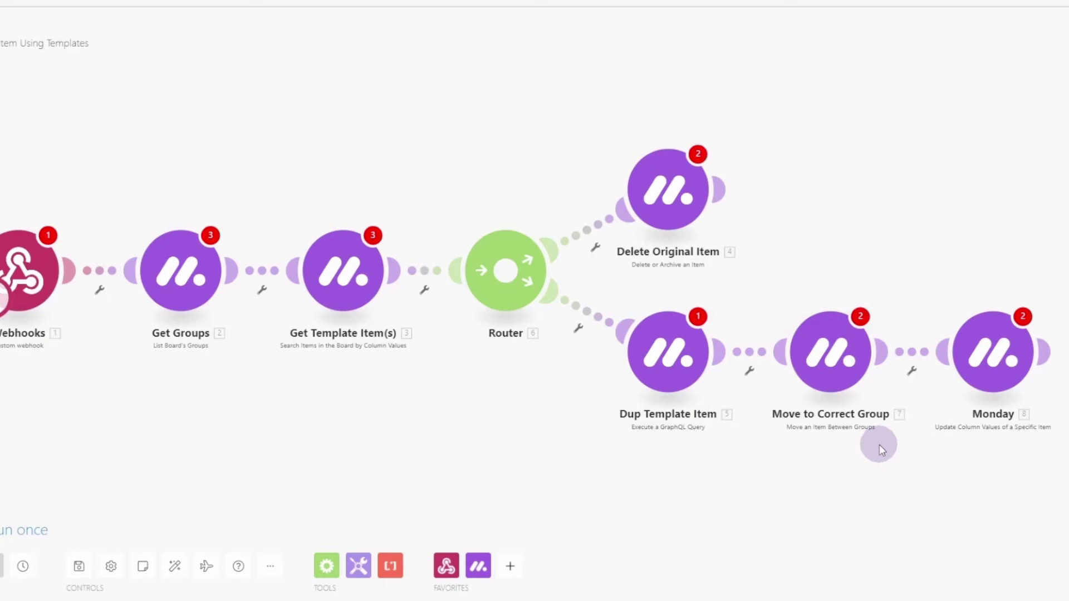
Rename the update-column-values module to 'Rename New Item'.
right_click(978, 375)
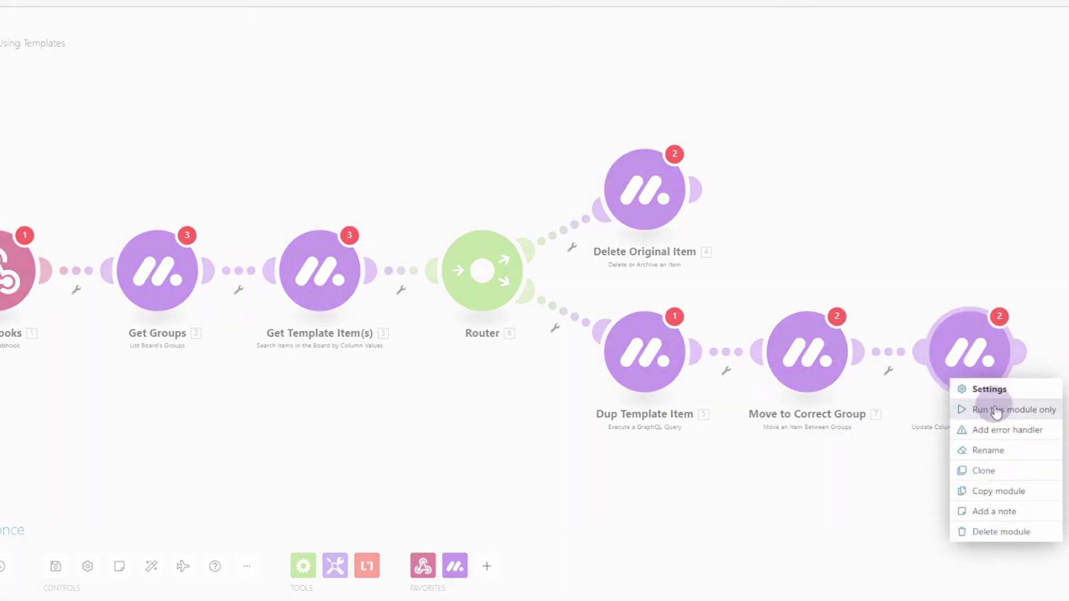
click(1001, 450)
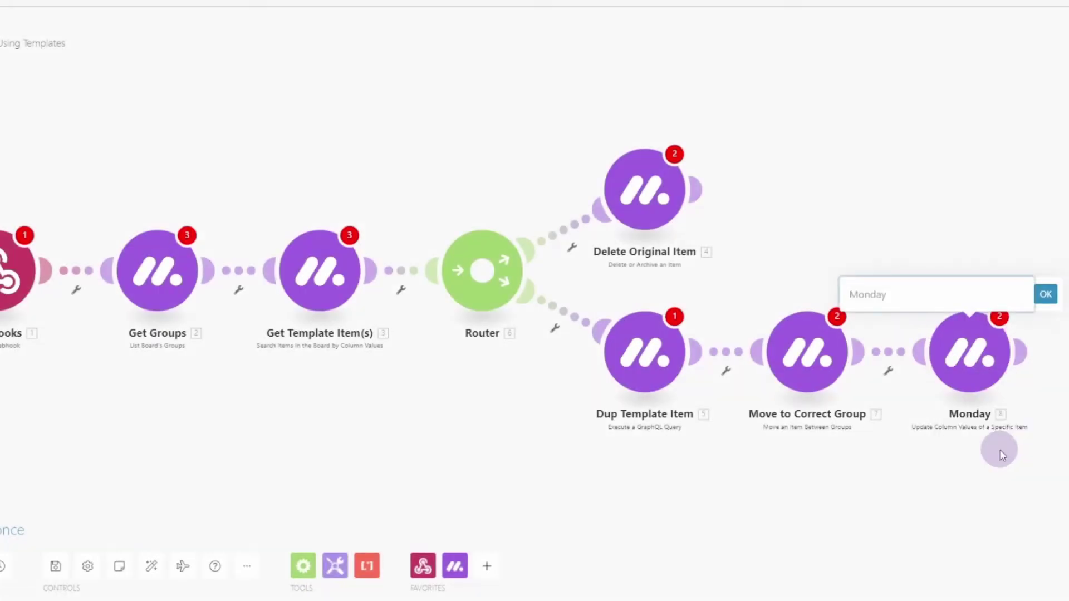
text(Rename New Item)
key(Return)
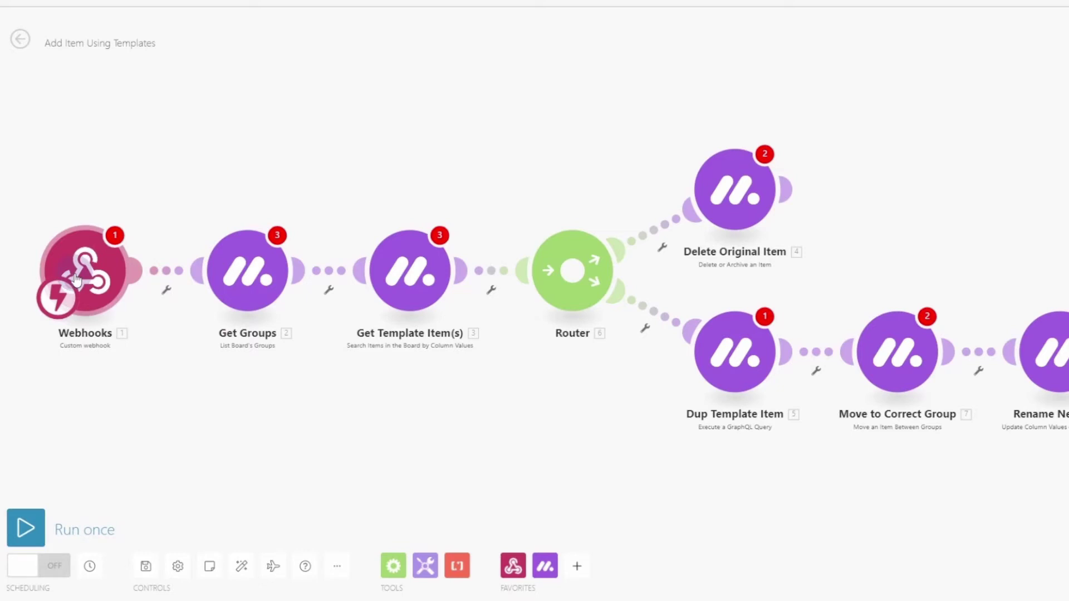
Create a new trigger webhook named 'Add Item Using Templates' and copy its address.
click(77, 278)
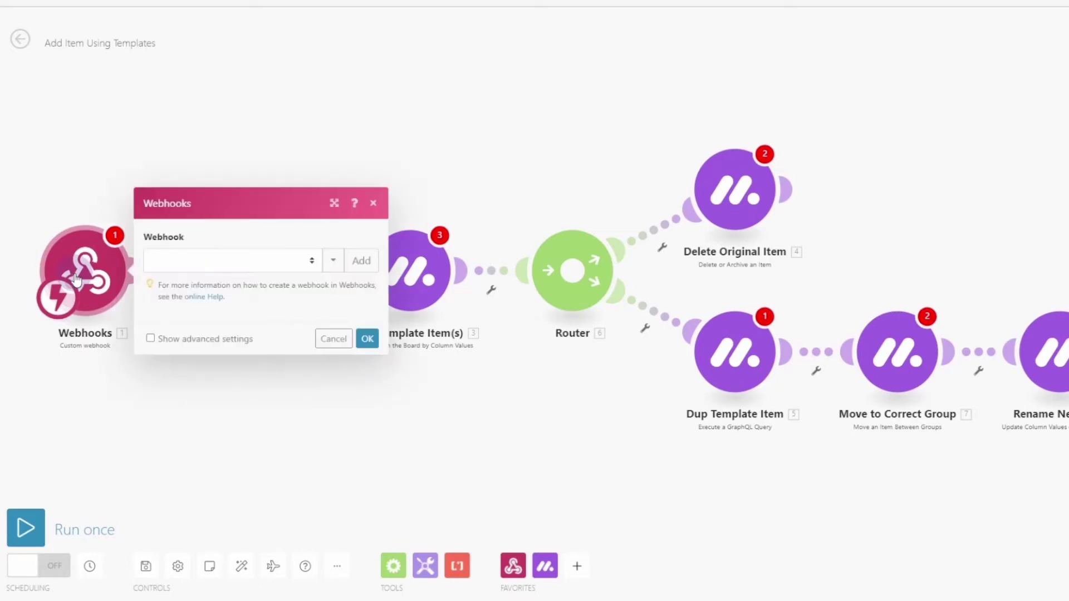
click(251, 261)
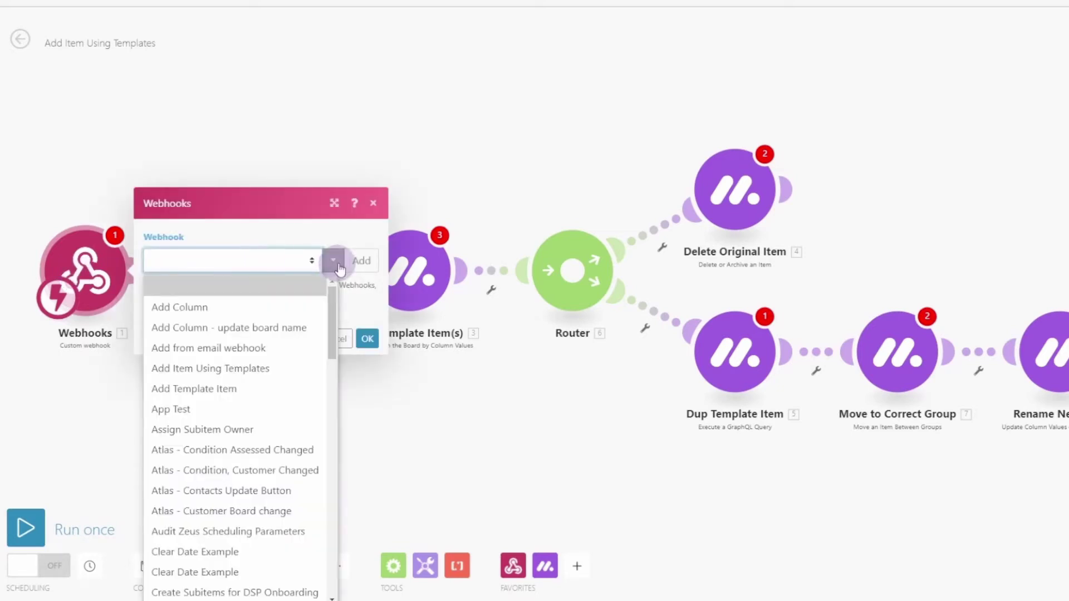
click(360, 260)
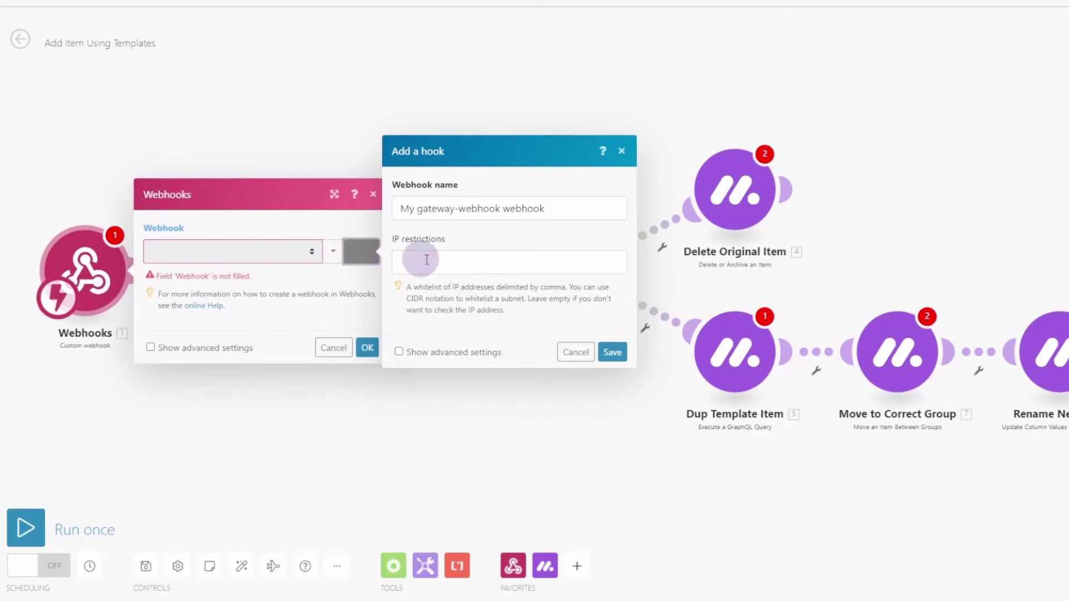
click(477, 210)
key(ctrl+a)
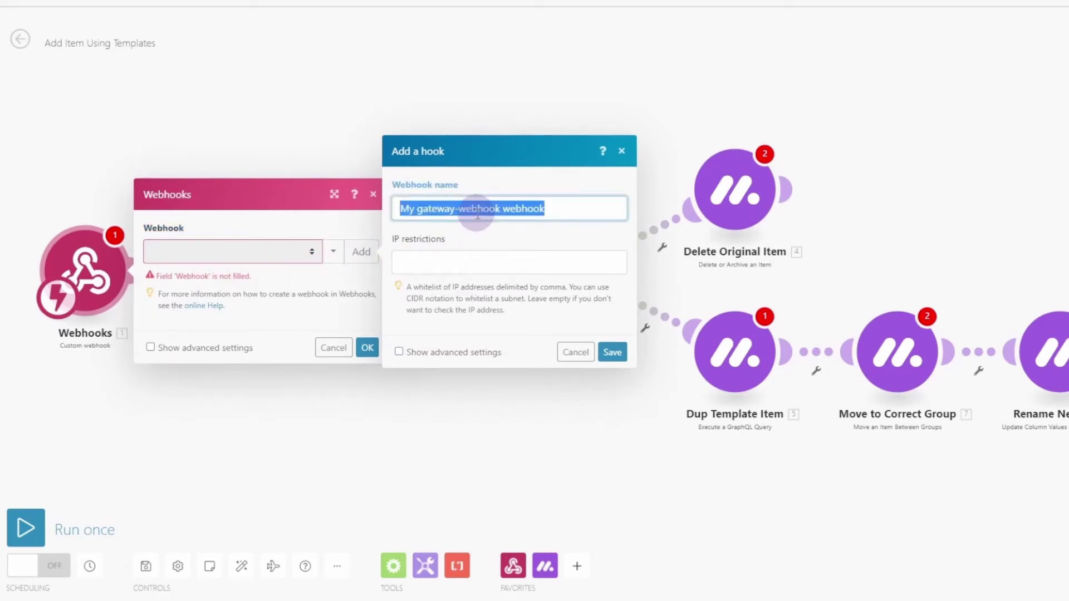
text(Add Item Using Templates)
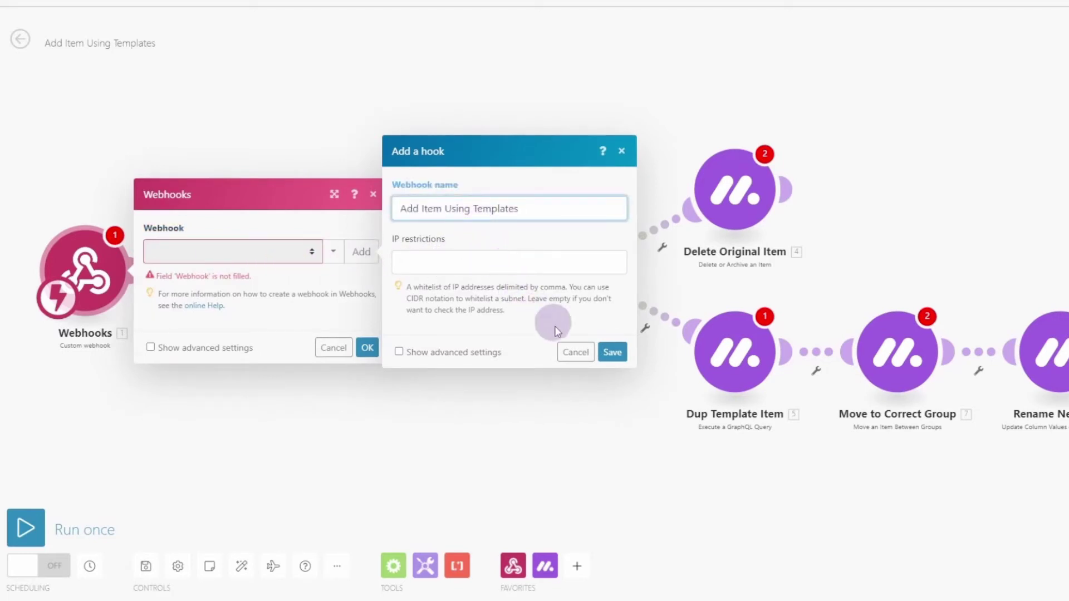
click(612, 352)
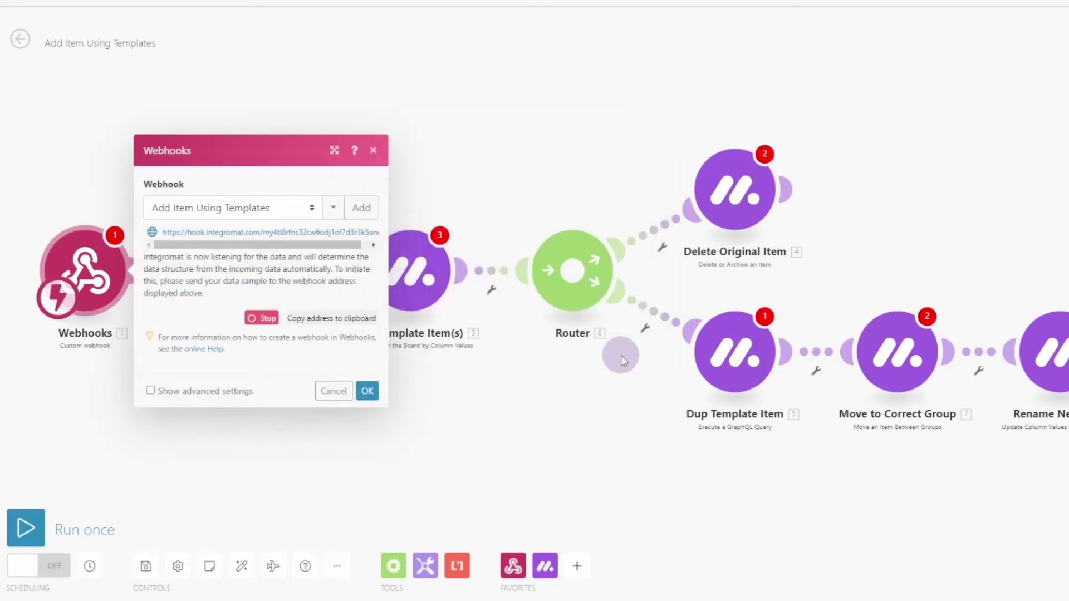
click(330, 318)
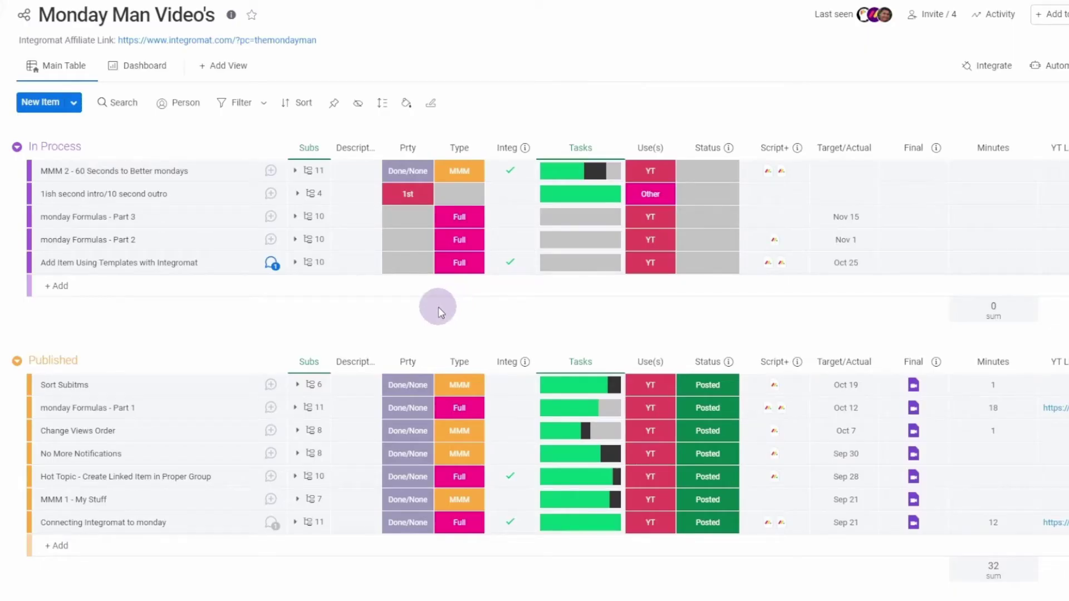
Search integrations for 'web' and add the Webhooks recipe 'When an item is created, send a webhook'.
click(991, 70)
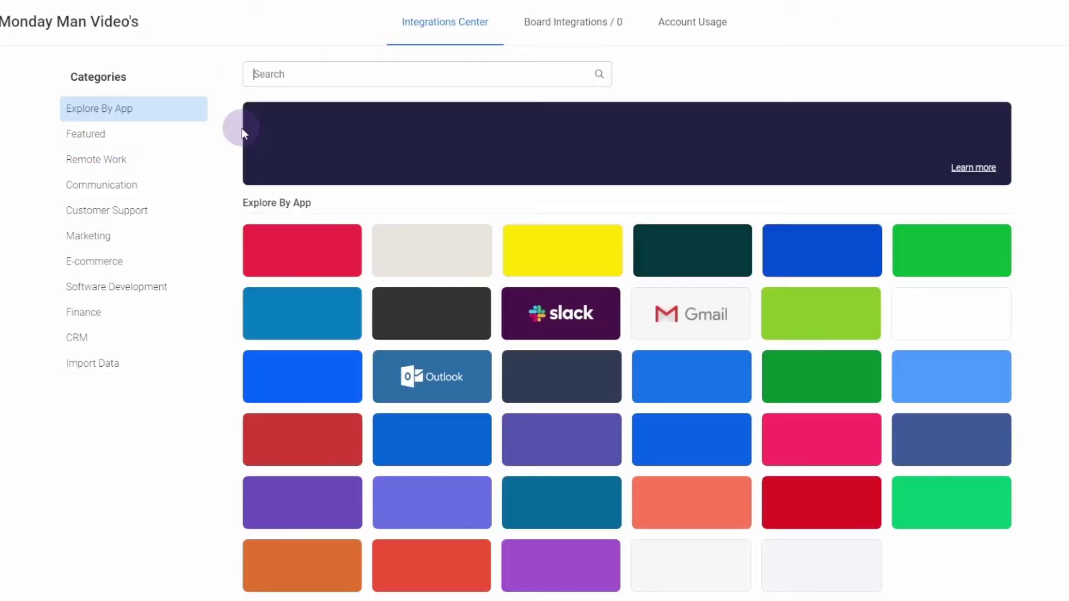
click(244, 72)
text(web)
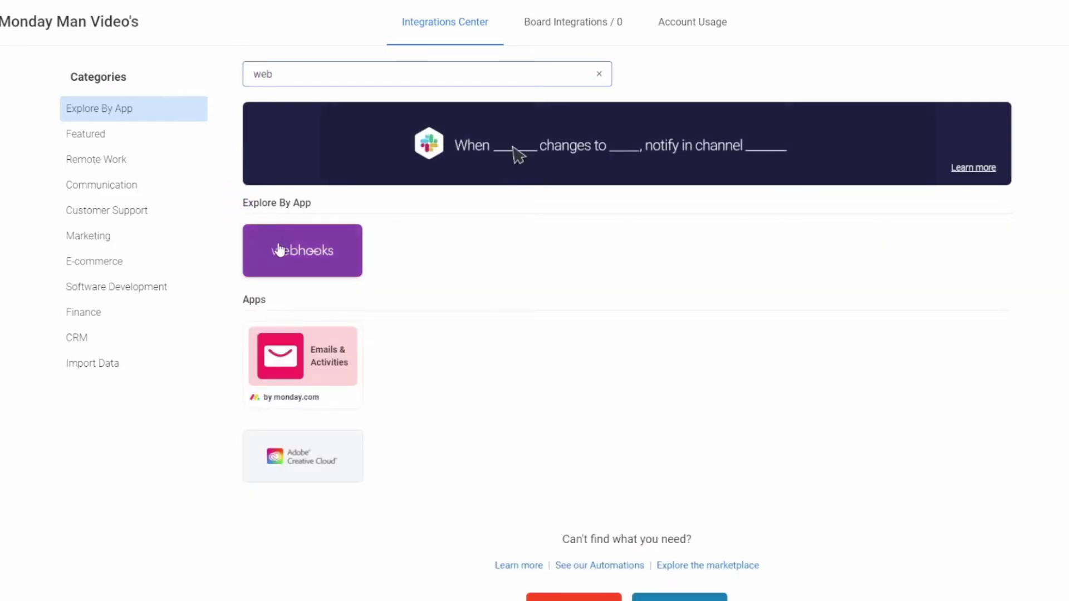
click(279, 248)
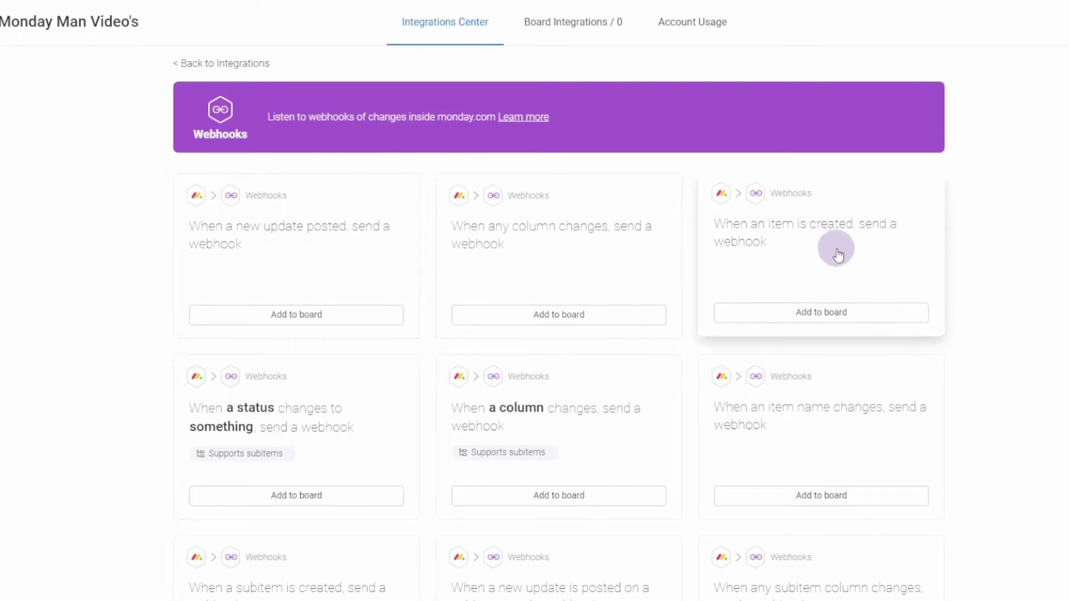
click(832, 313)
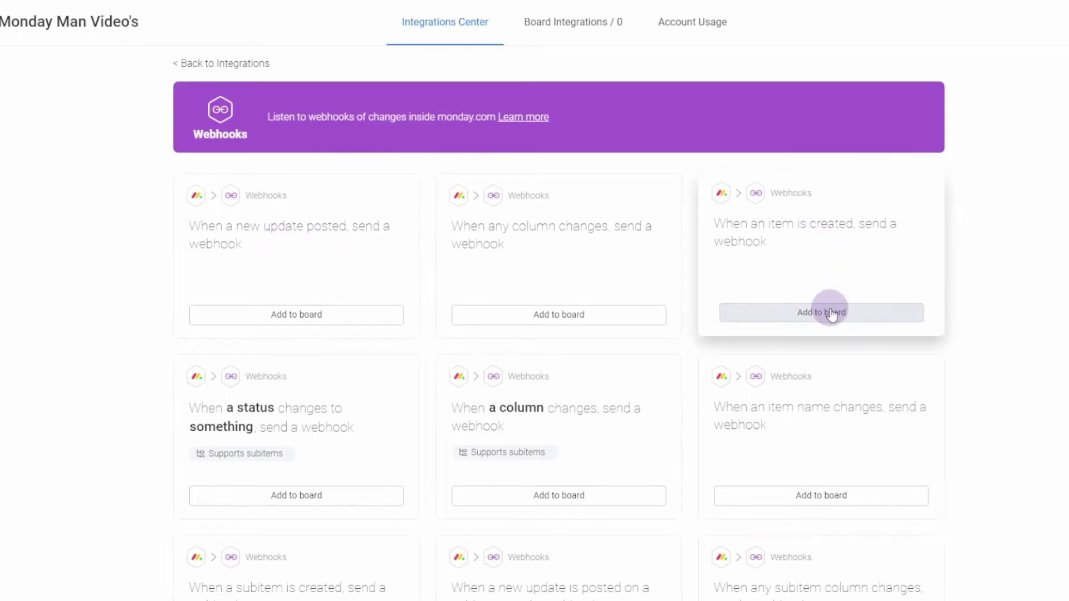
Paste the Integromat webhook URL into the item-created recipe and connect it to the board.
click(591, 293)
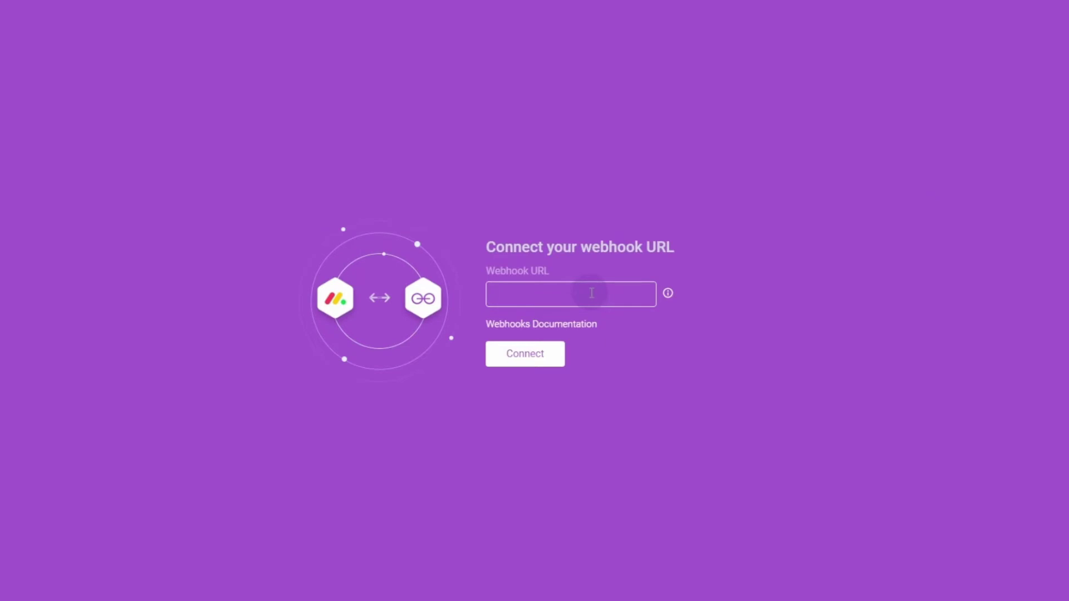
key(ctrl+v)
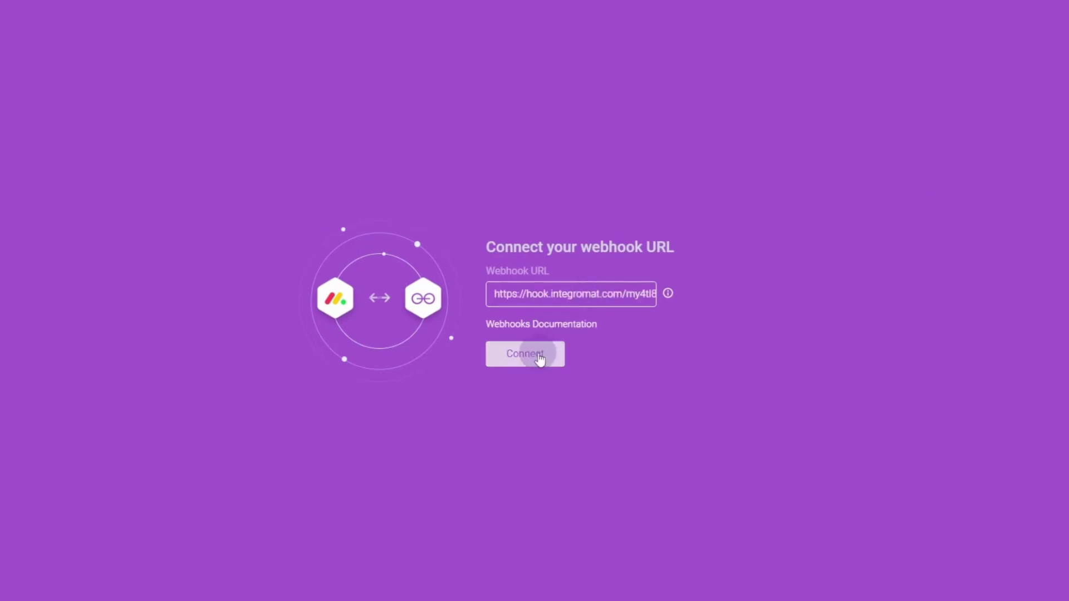
click(539, 355)
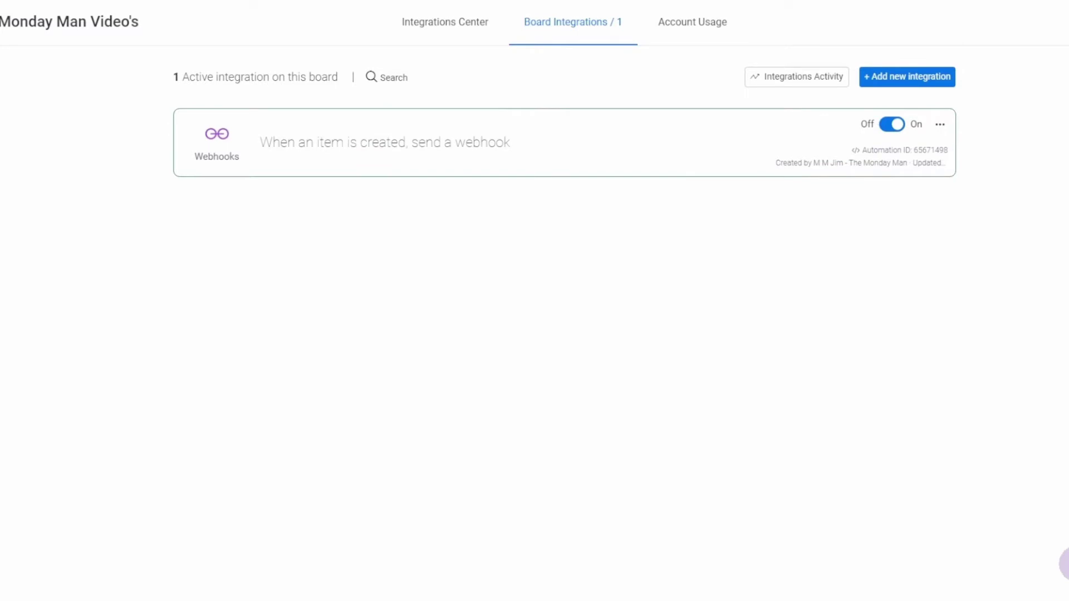
click(900, 83)
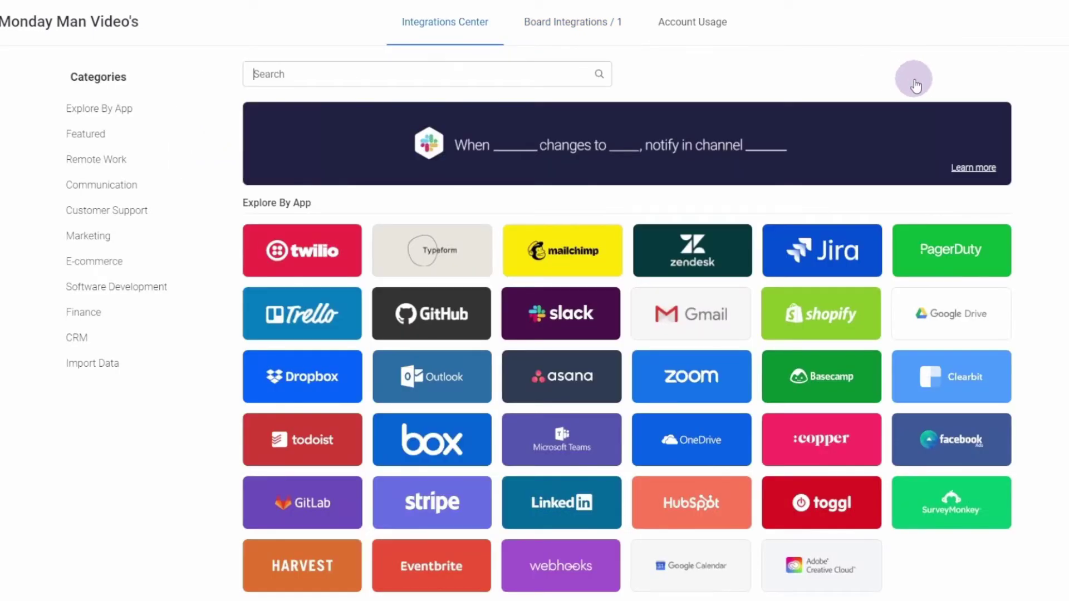
Add the 'When an item name changes, send a webhook' recipe using the existing webhook.
click(599, 75)
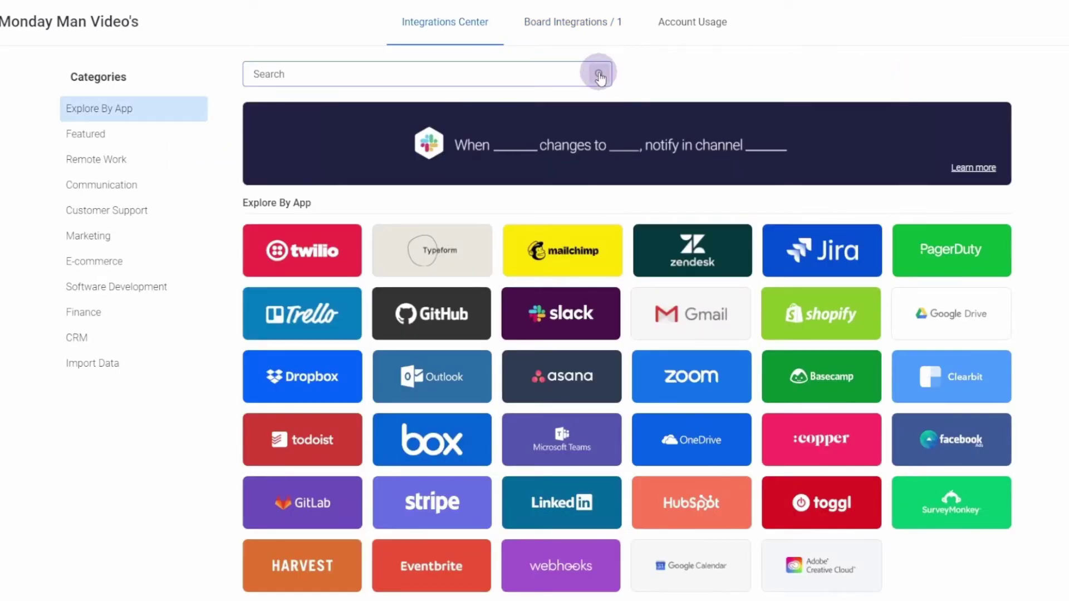
text(web)
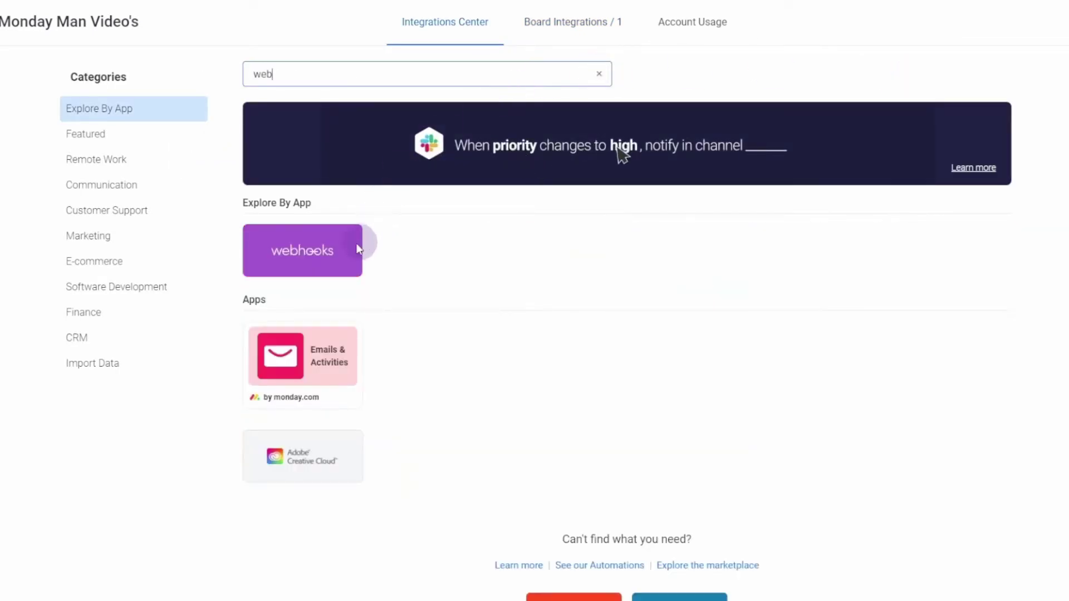
click(358, 249)
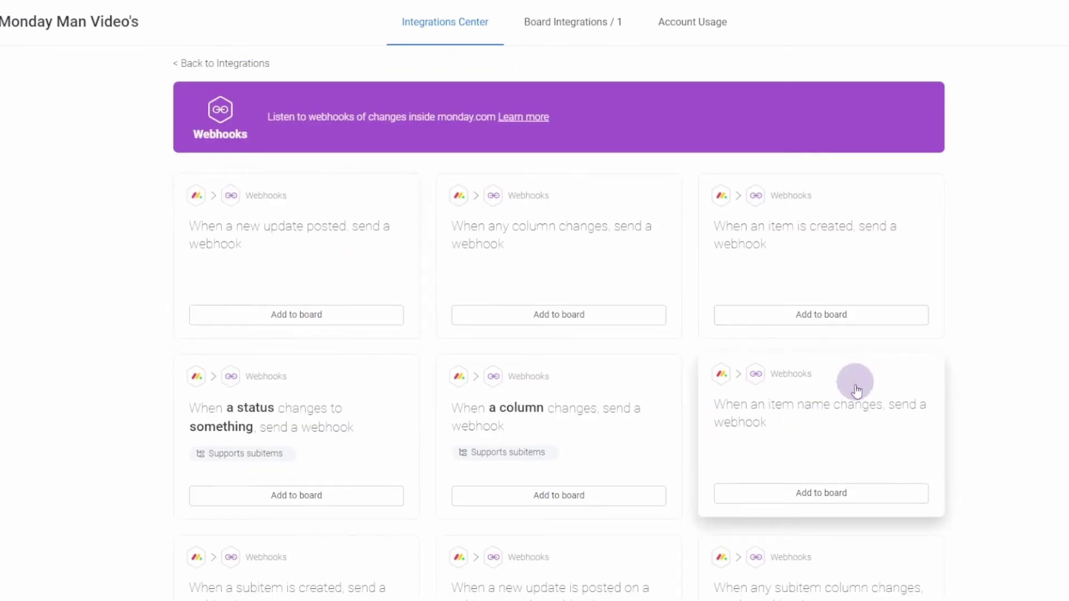
click(840, 491)
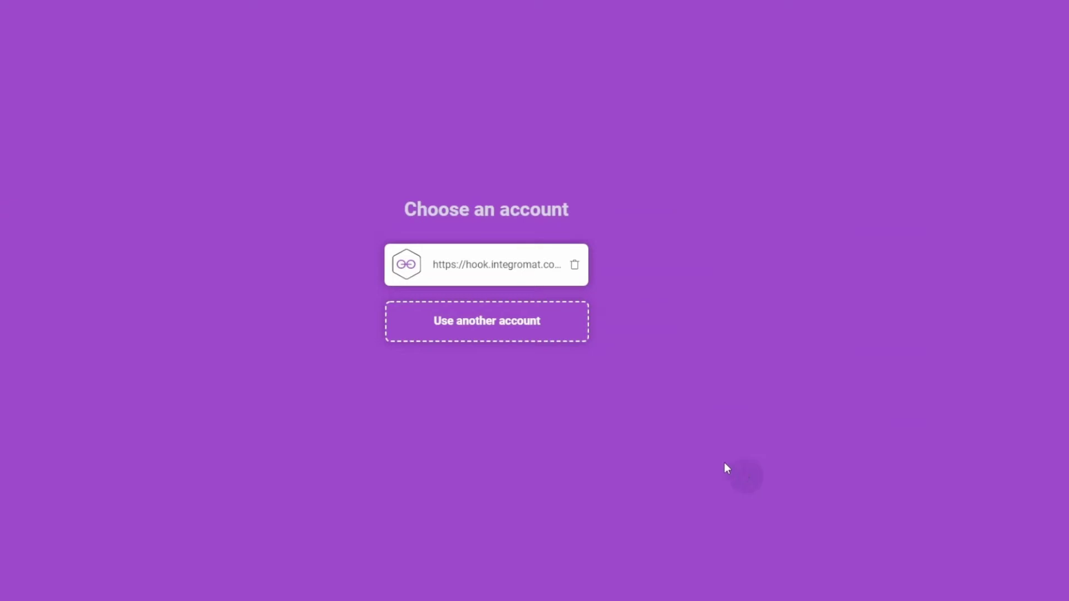
click(475, 264)
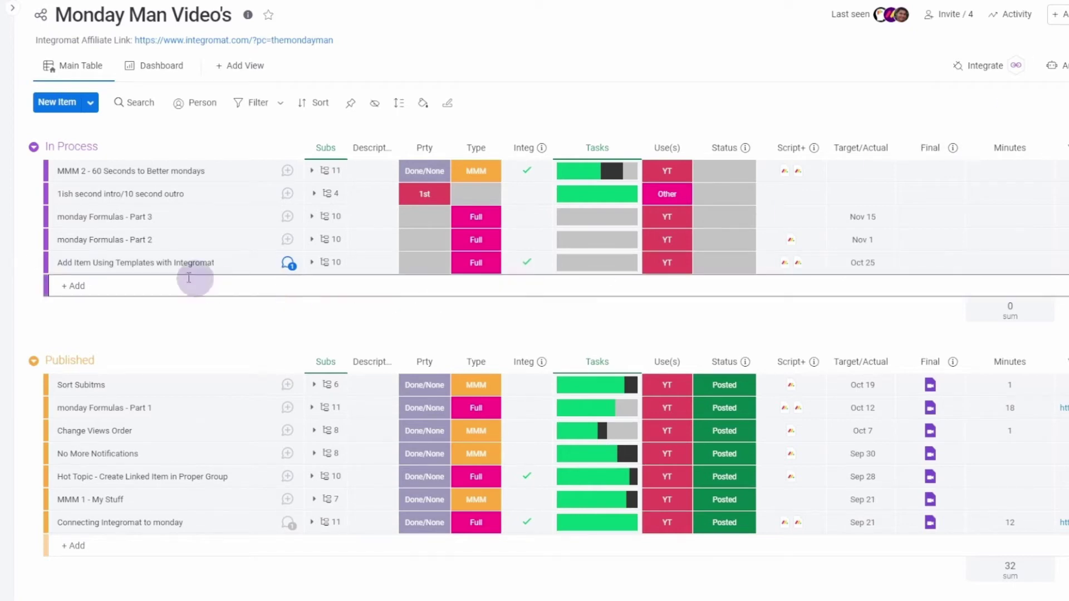
Create a test item named x in the In Process group.
click(107, 285)
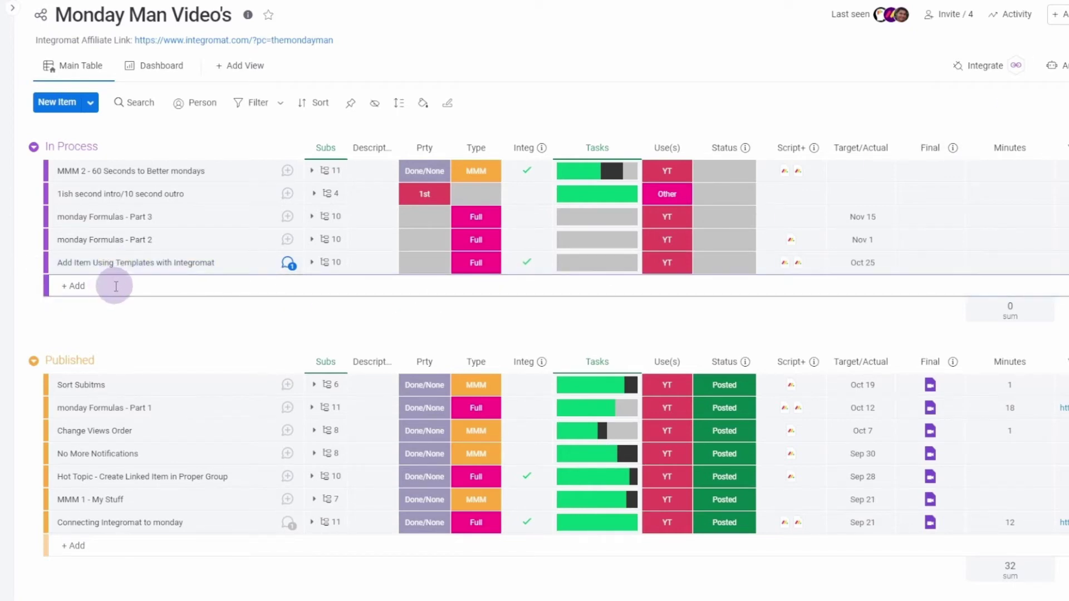
text(x)
key(Return)
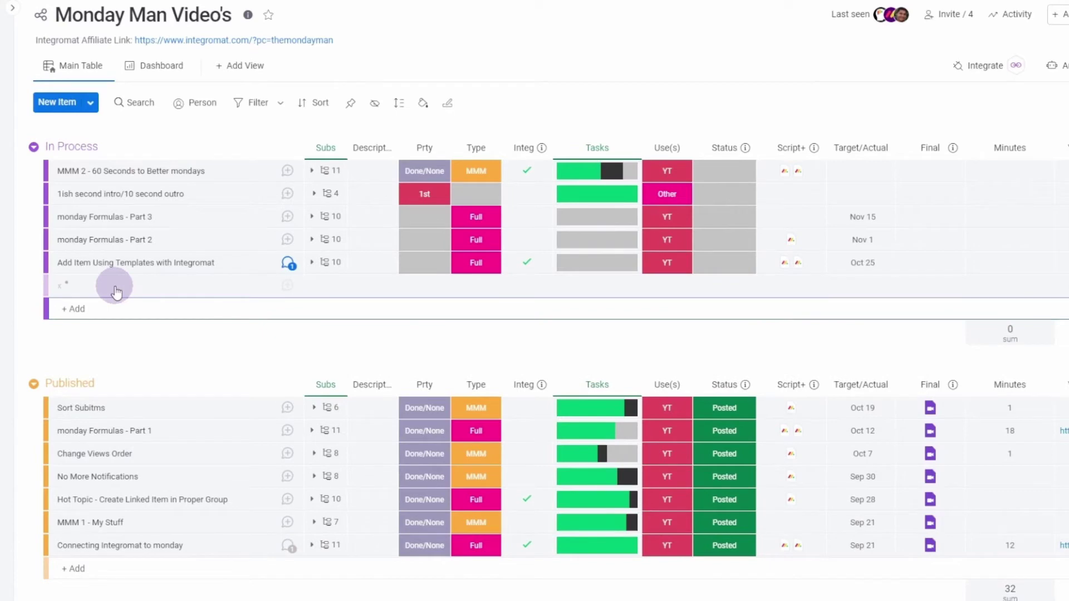
click(102, 352)
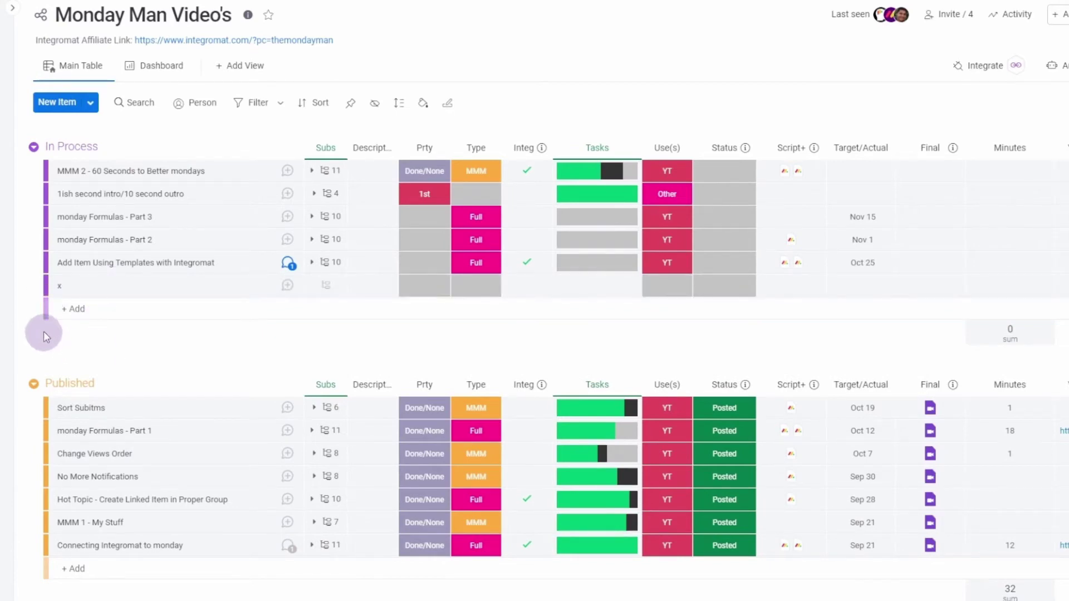
Select the test item x and delete it.
click(54, 287)
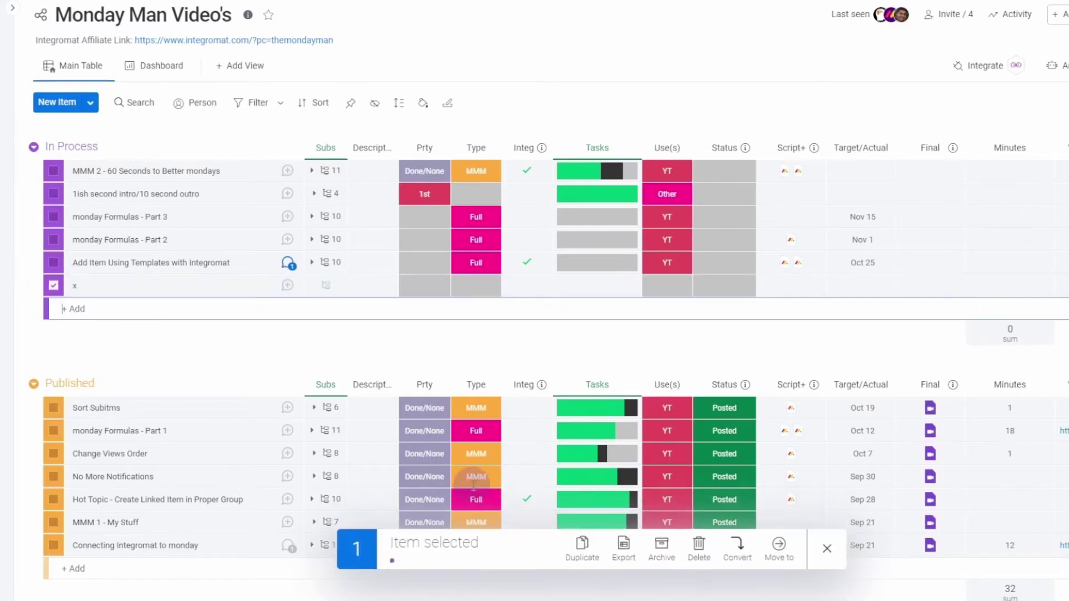
click(698, 555)
click(708, 88)
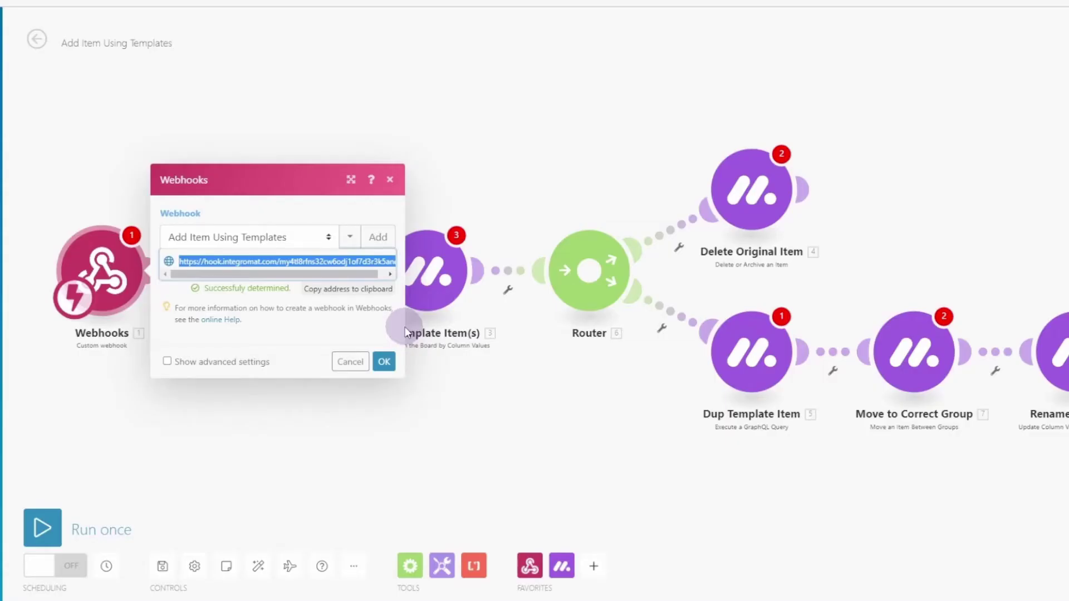
Label the Webhooks–Get Groups filter 'Add Request': extracted name equals 'add' (case insensitive).
click(384, 361)
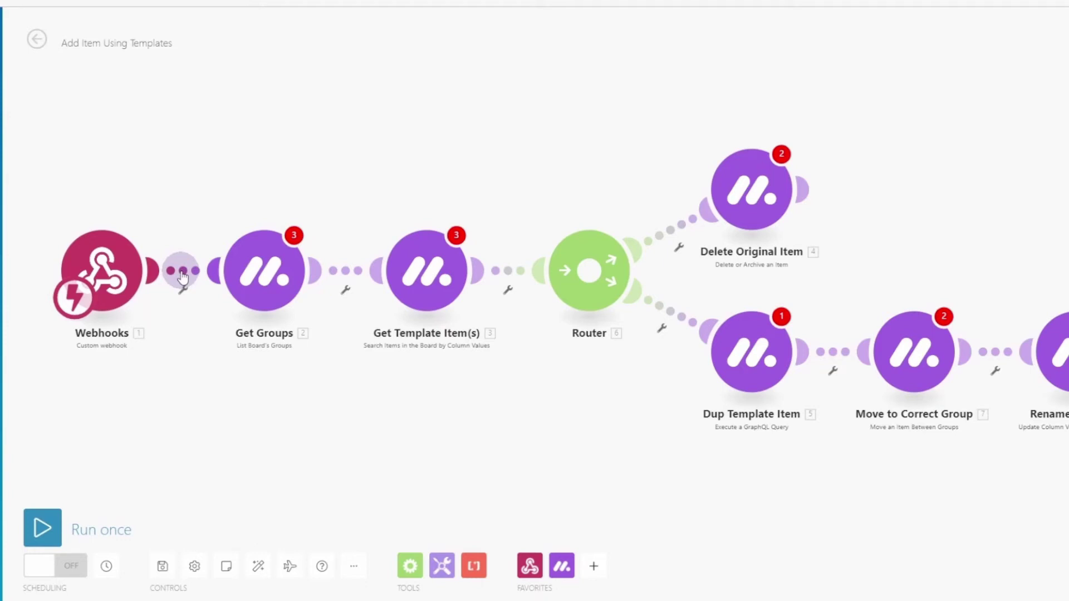
click(183, 277)
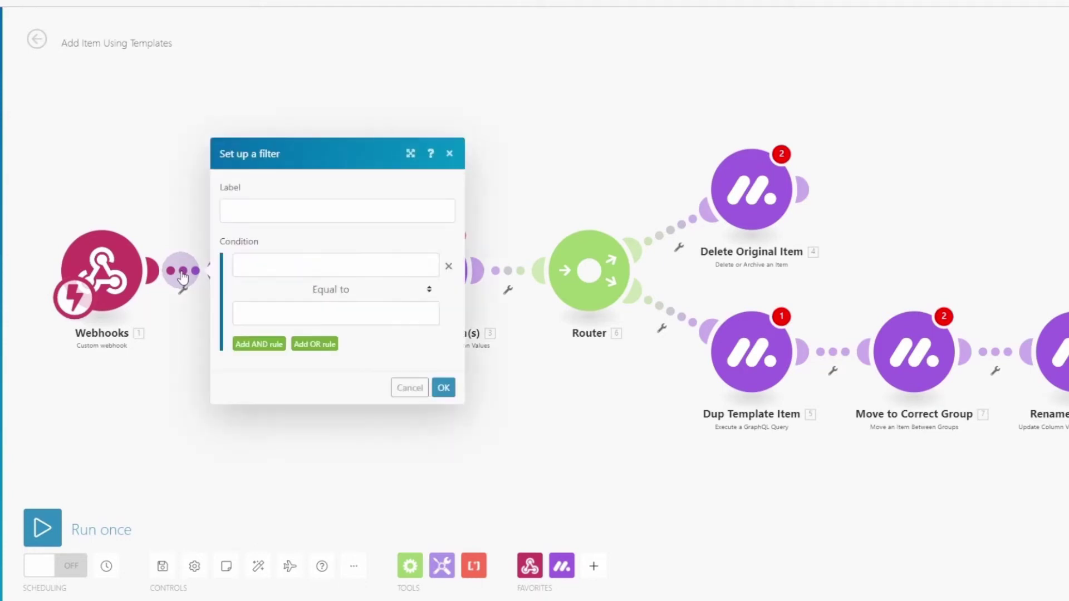
click(243, 214)
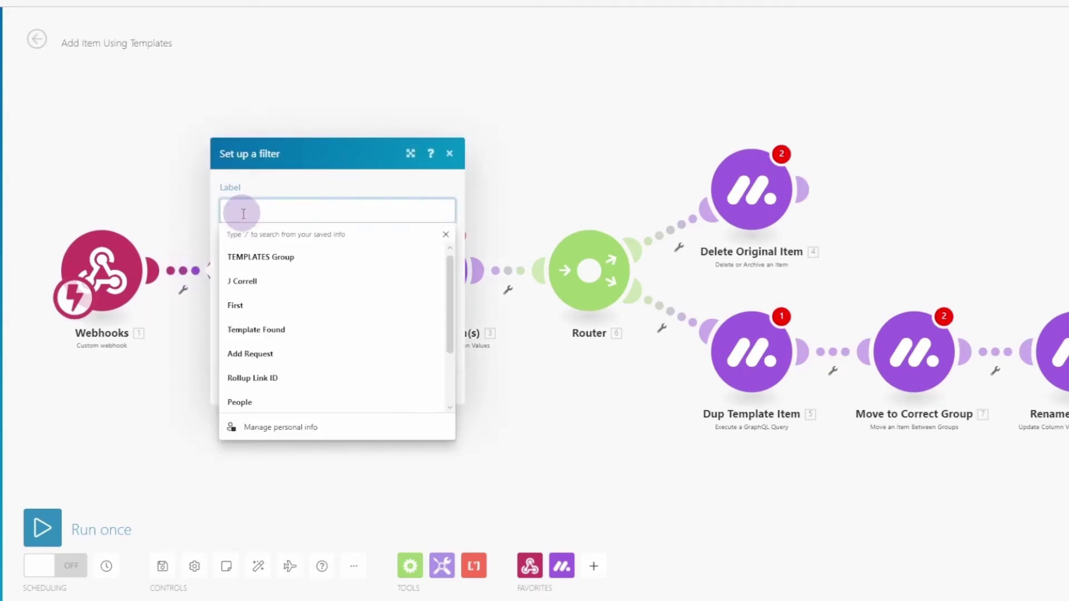
text(A)
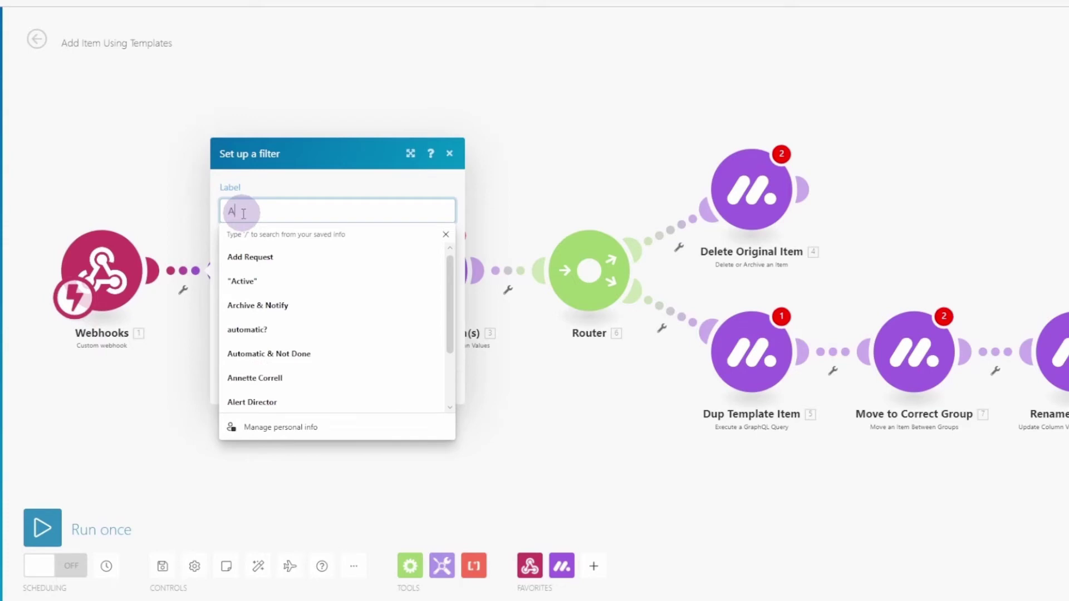
click(273, 256)
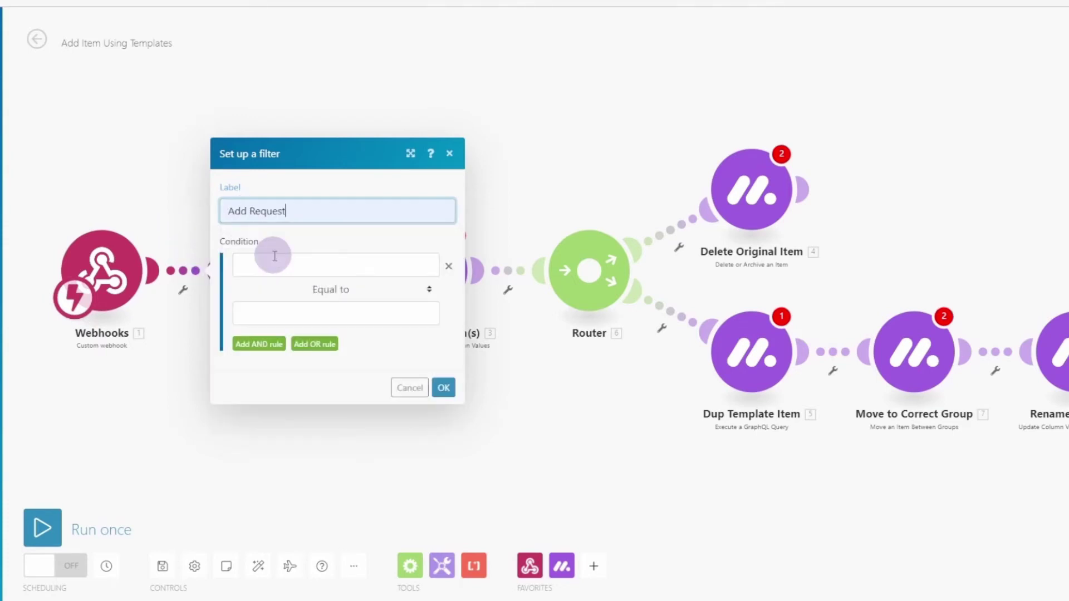
click(286, 256)
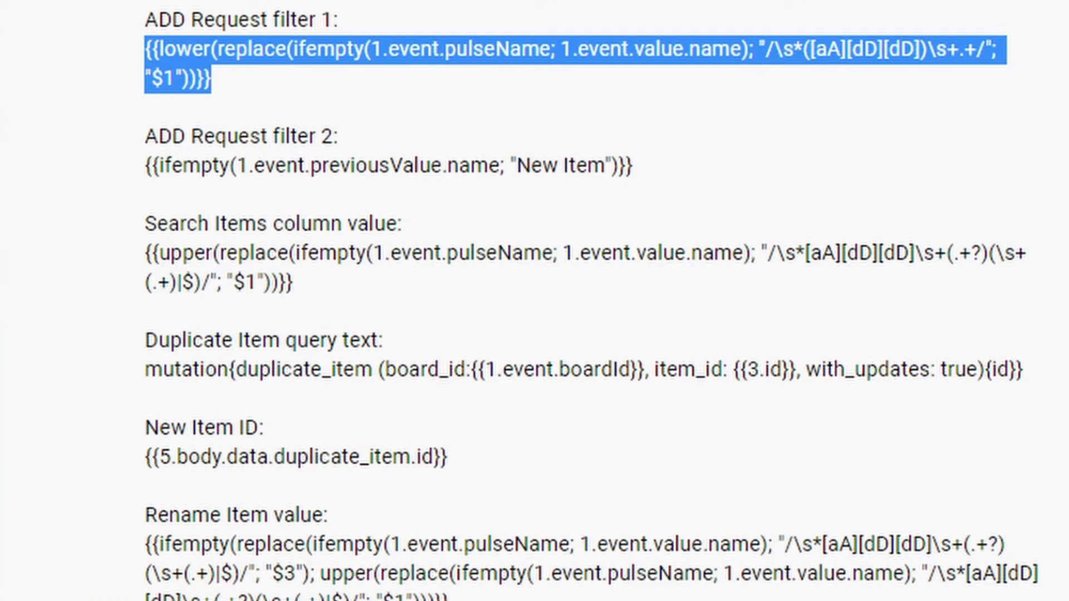
text({{lower(replace(ifempty(1.event.pulseName; 1.event.value.name); "/\s*([aA][dD][dD])\s+.+/"; "$1"))}})
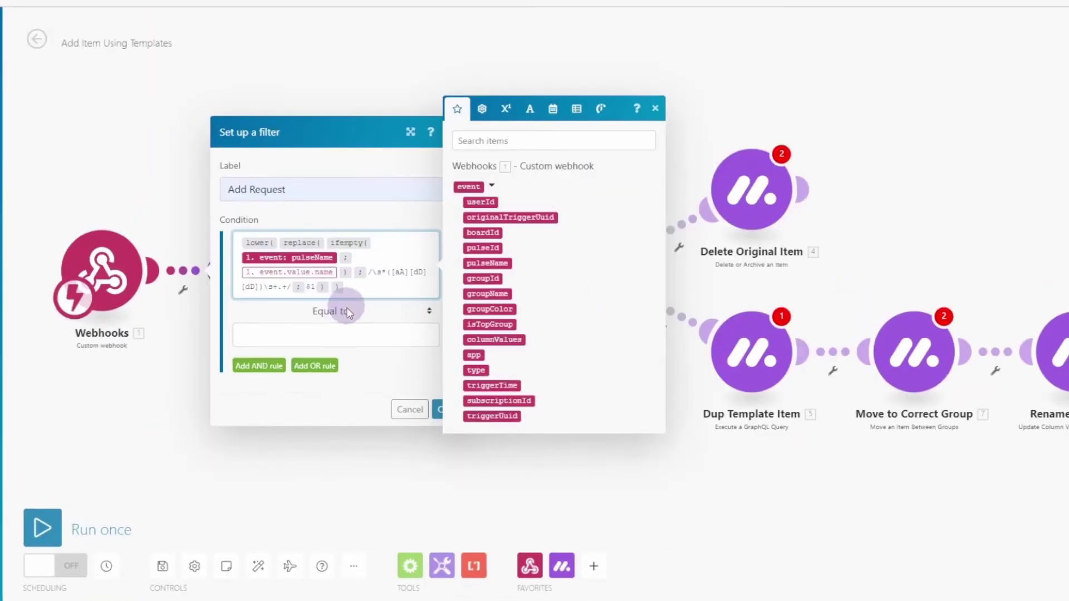
click(376, 278)
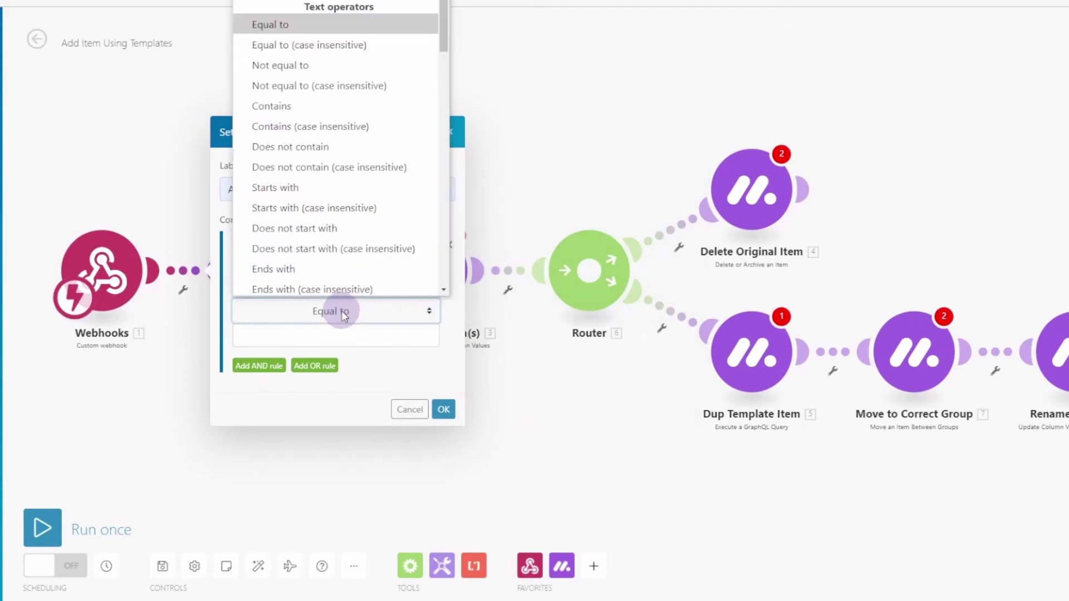
scroll(335, 53, down, 1)
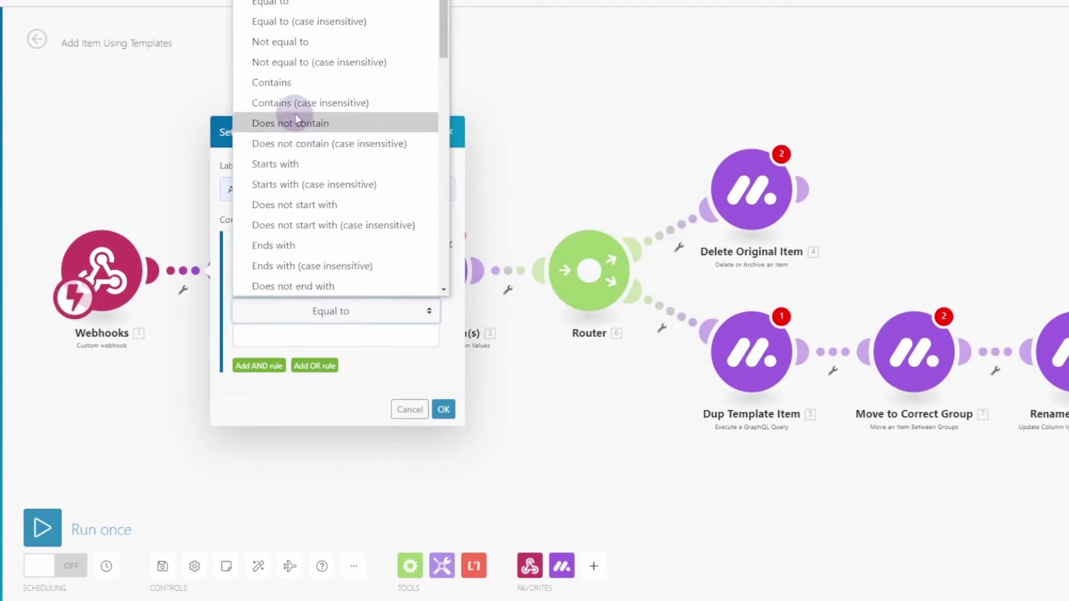
click(302, 23)
click(328, 335)
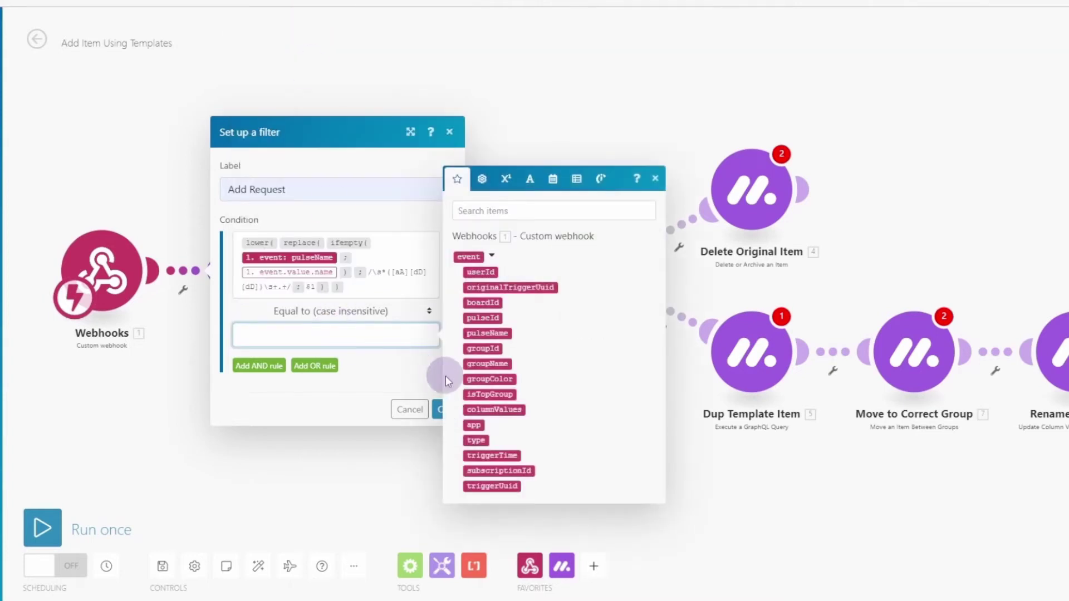
text(add)
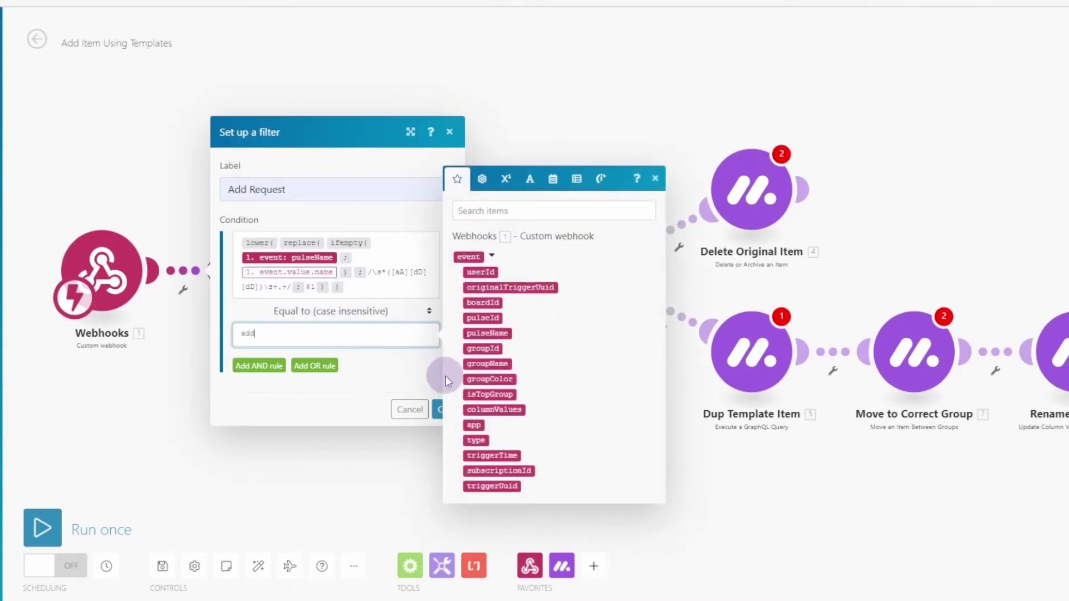
Add an AND condition requiring the previous name to equal 'New Item', then save the filter.
click(248, 369)
click(282, 351)
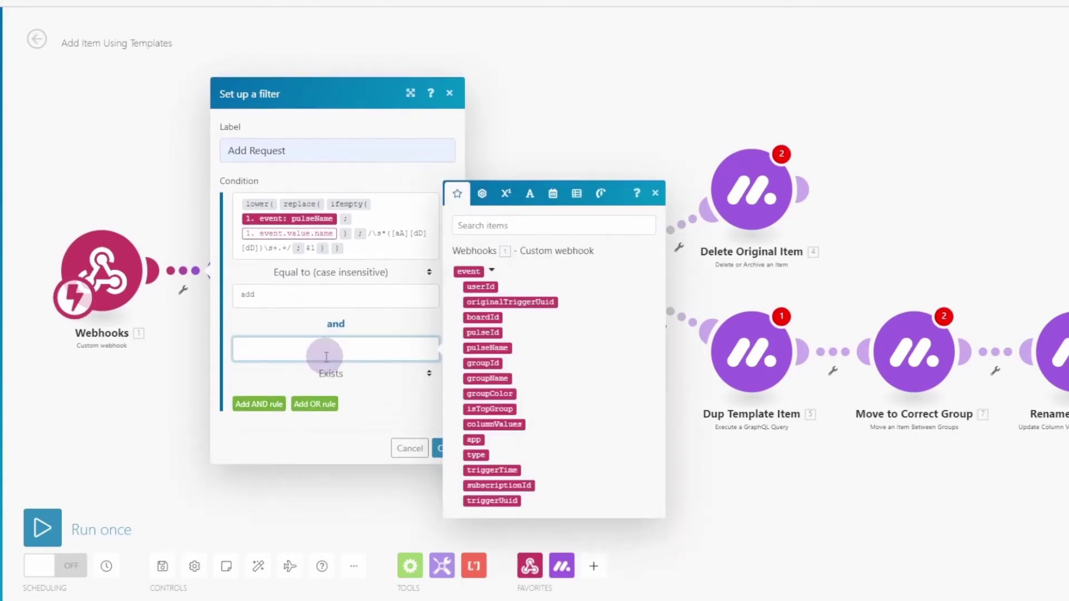
click(326, 357)
text({{ifempty(1.event.previousValue.name; "New Item")}})
click(331, 382)
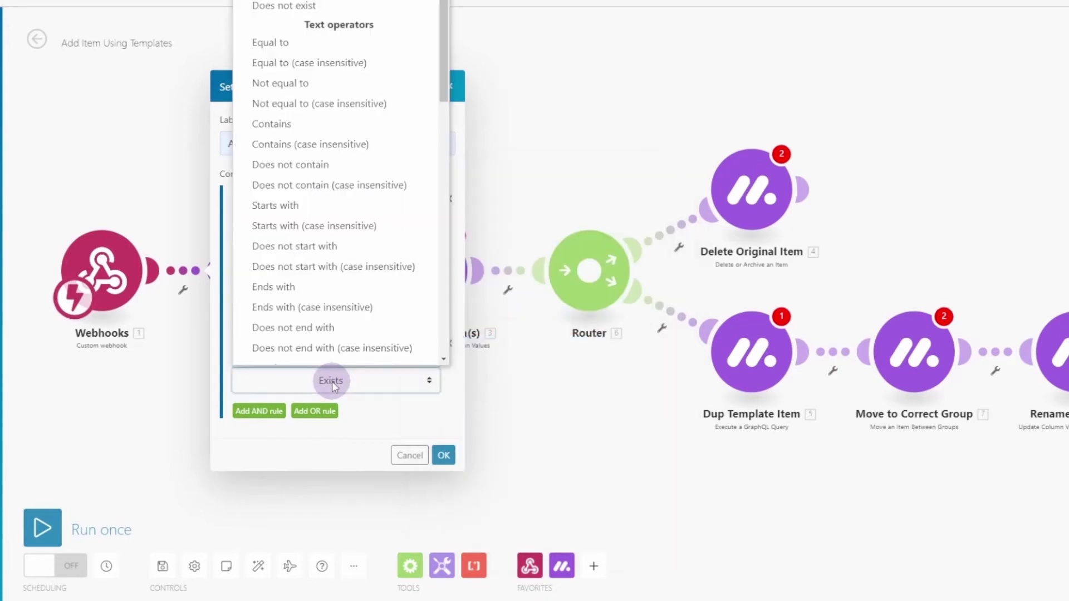
click(299, 27)
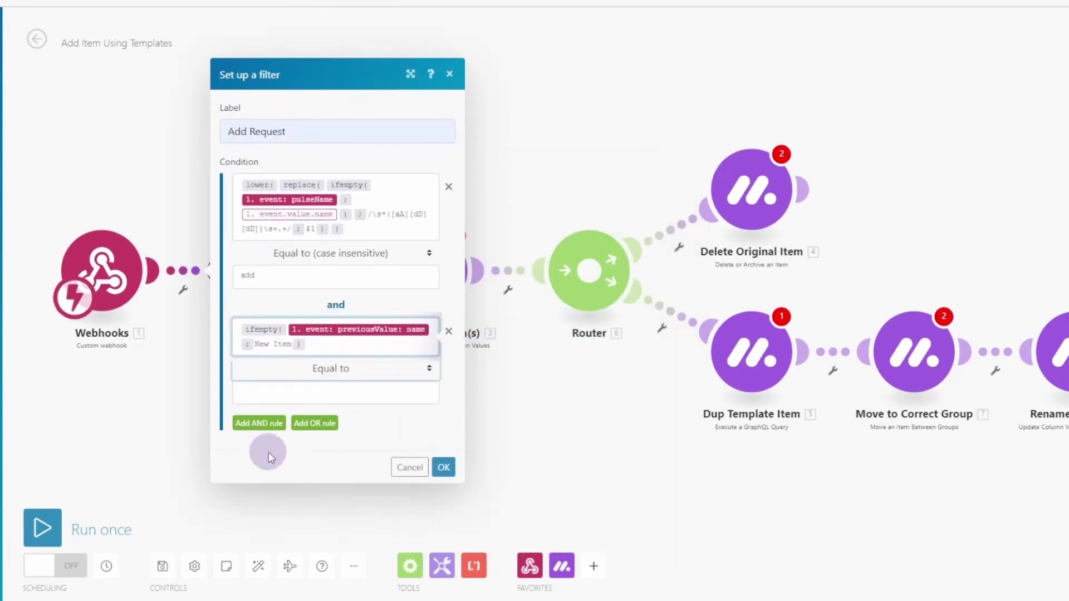
click(287, 391)
text(New)
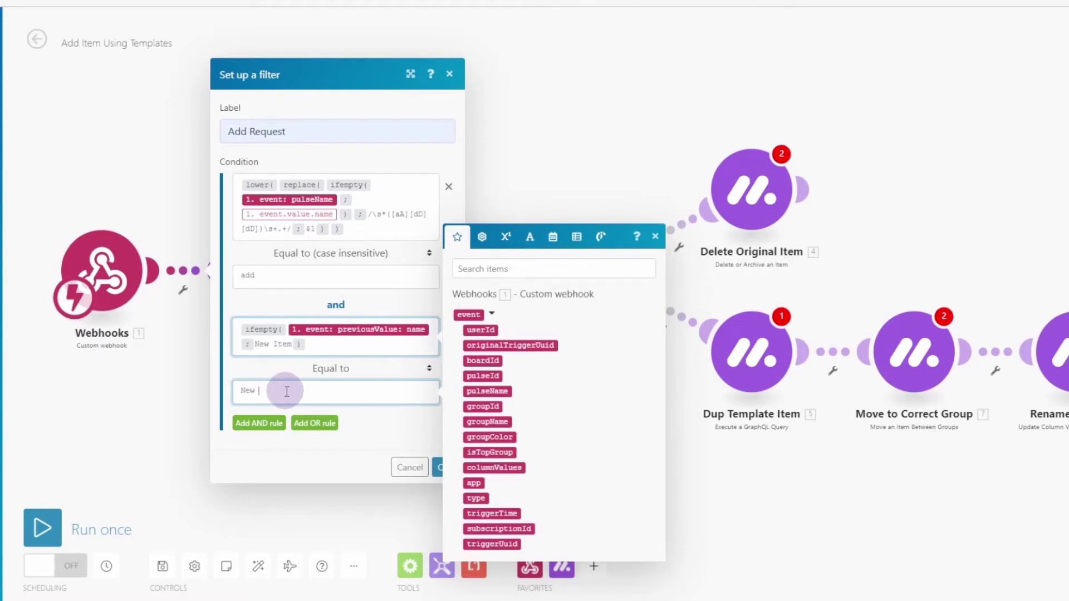
text( Item)
key(Return)
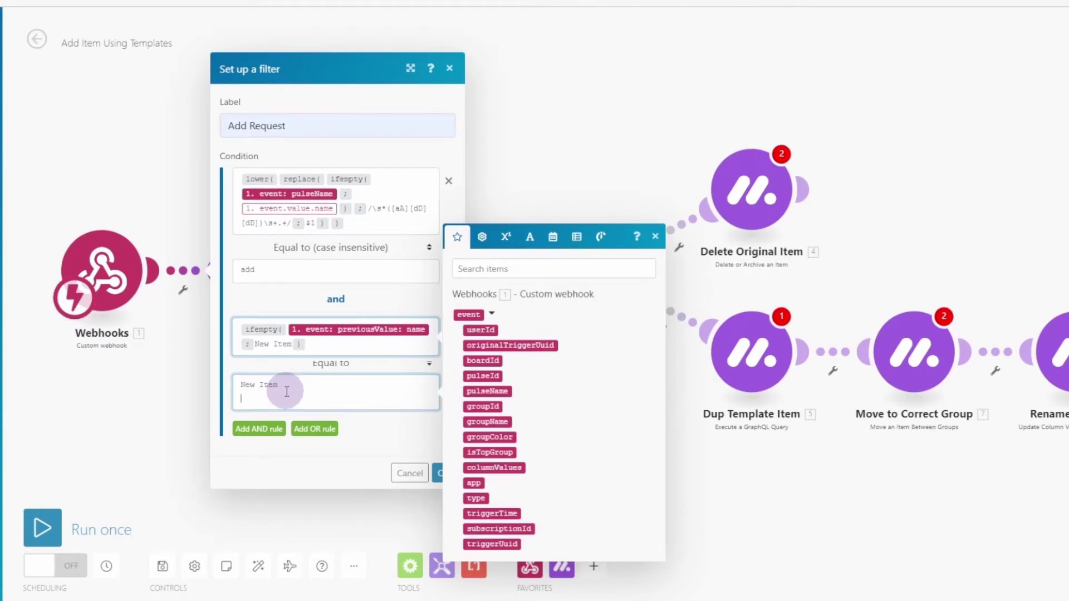
click(435, 473)
Set Get Groups' limit to 100 and map Board ID from the event's boardId.
click(275, 281)
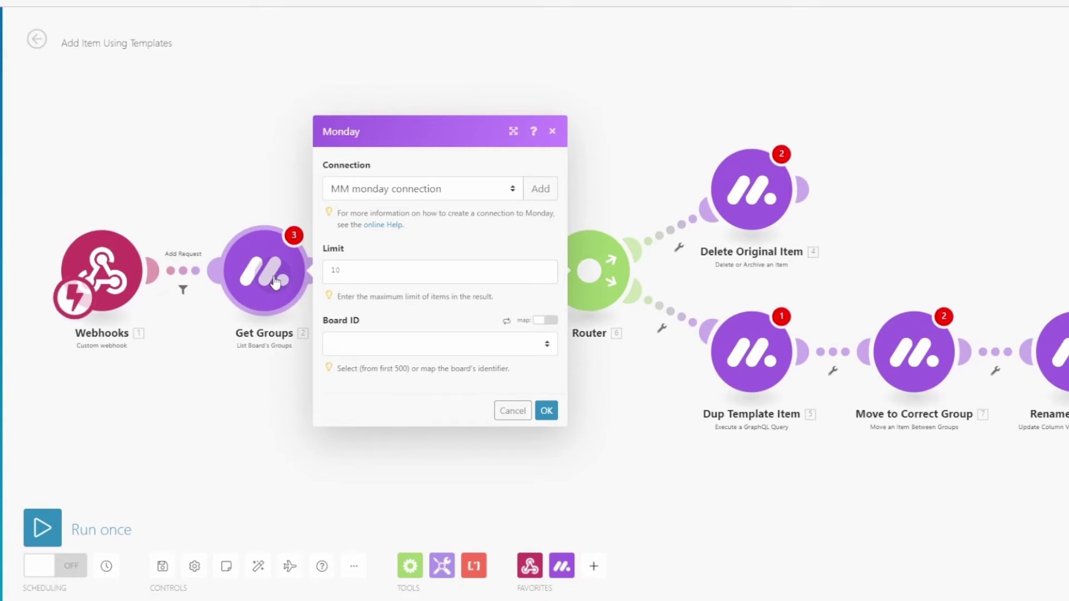
click(362, 270)
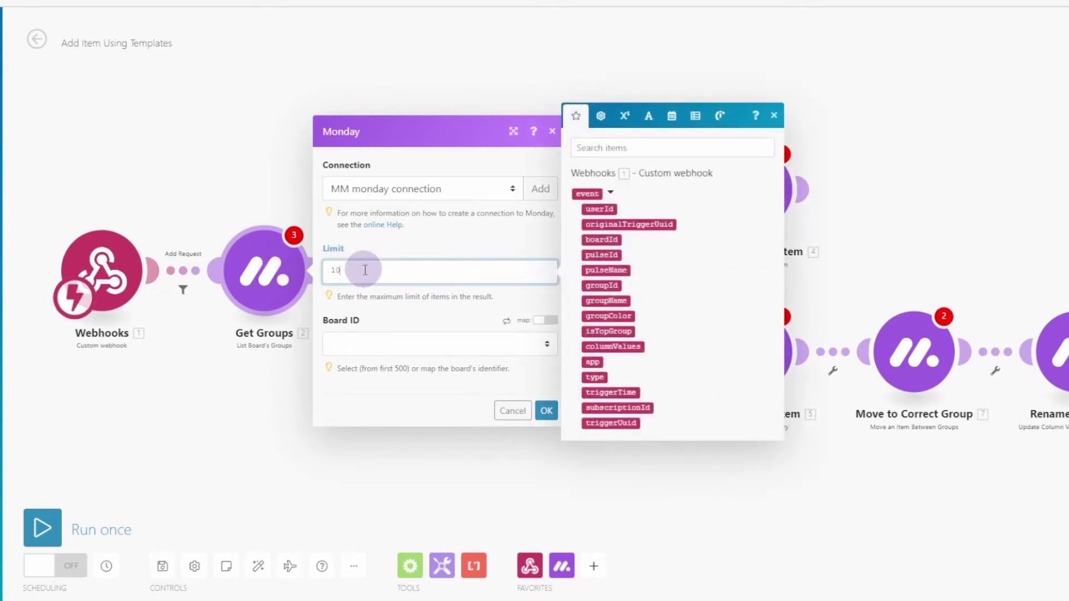
click(546, 320)
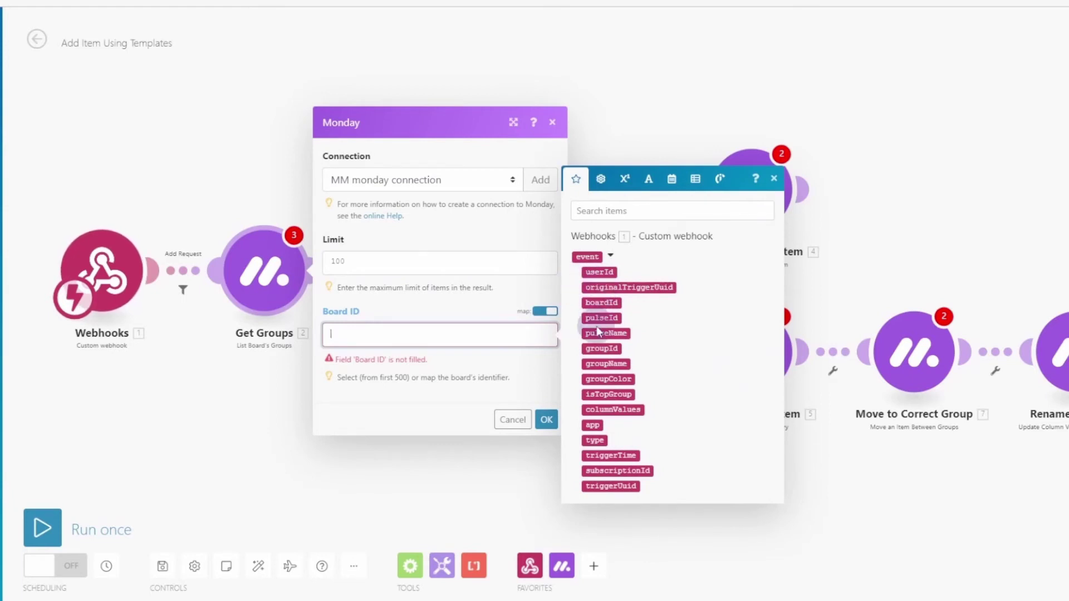
drag(601, 318, 602, 307)
click(601, 303)
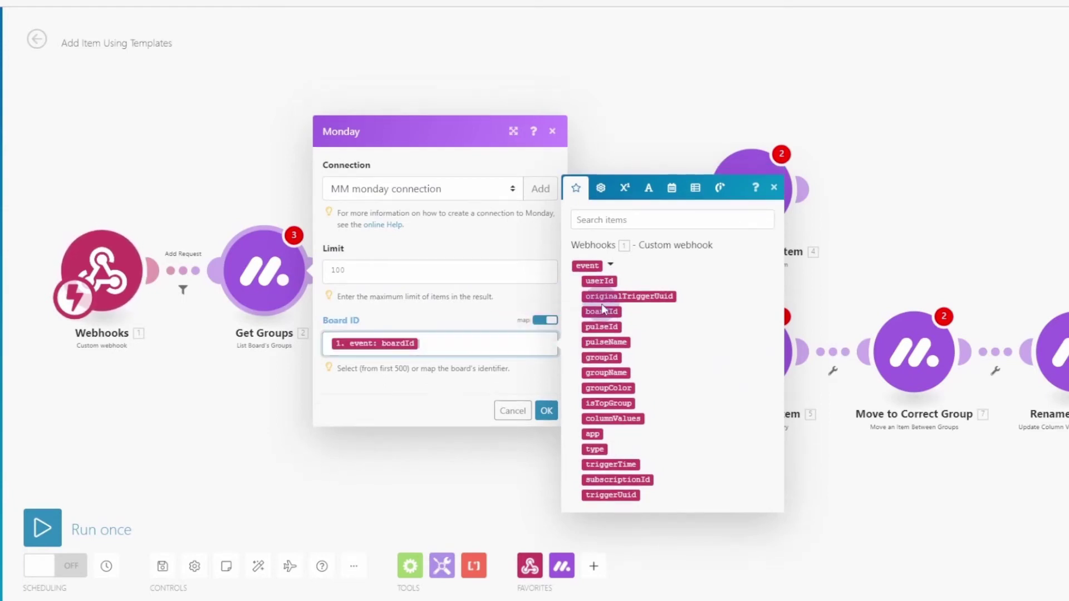
click(545, 412)
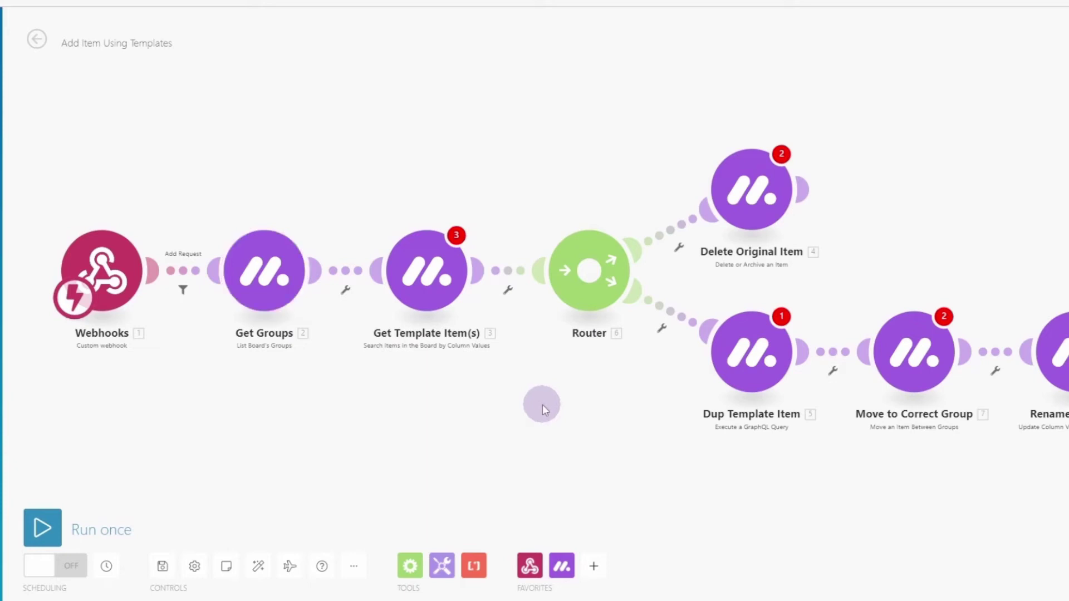
Add a 'TEMPLATES Group' filter after Get Groups requiring the group Title to equal TEMPLATES.
click(346, 271)
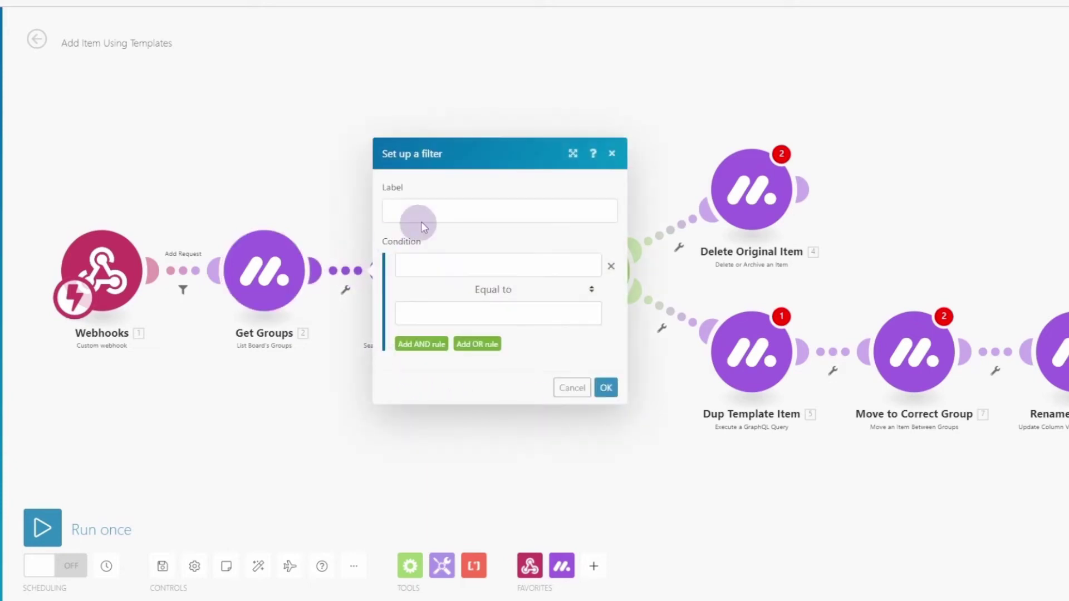
click(437, 210)
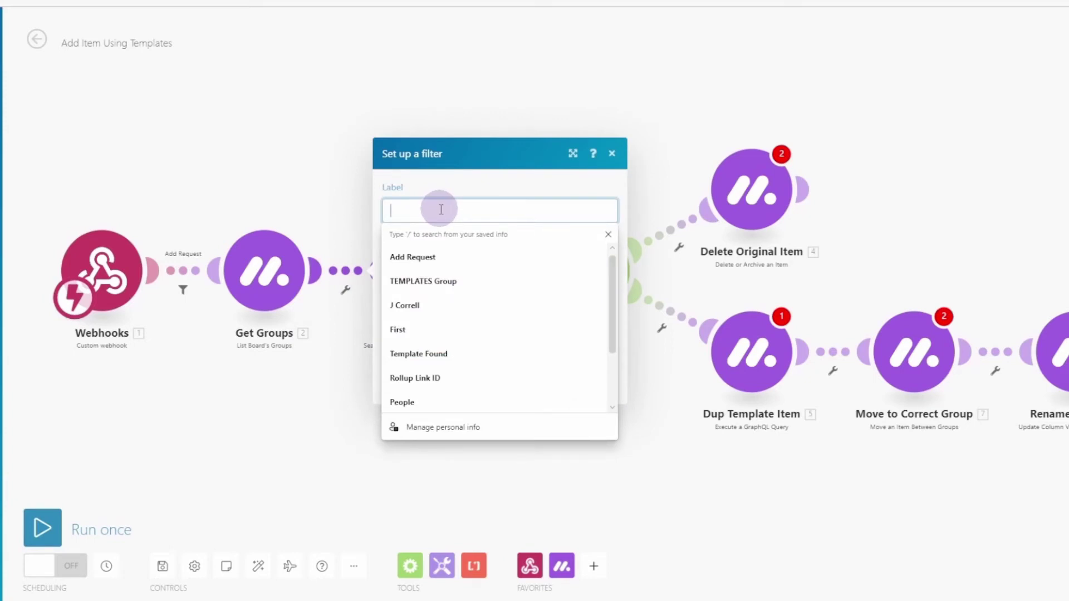
click(436, 281)
click(455, 266)
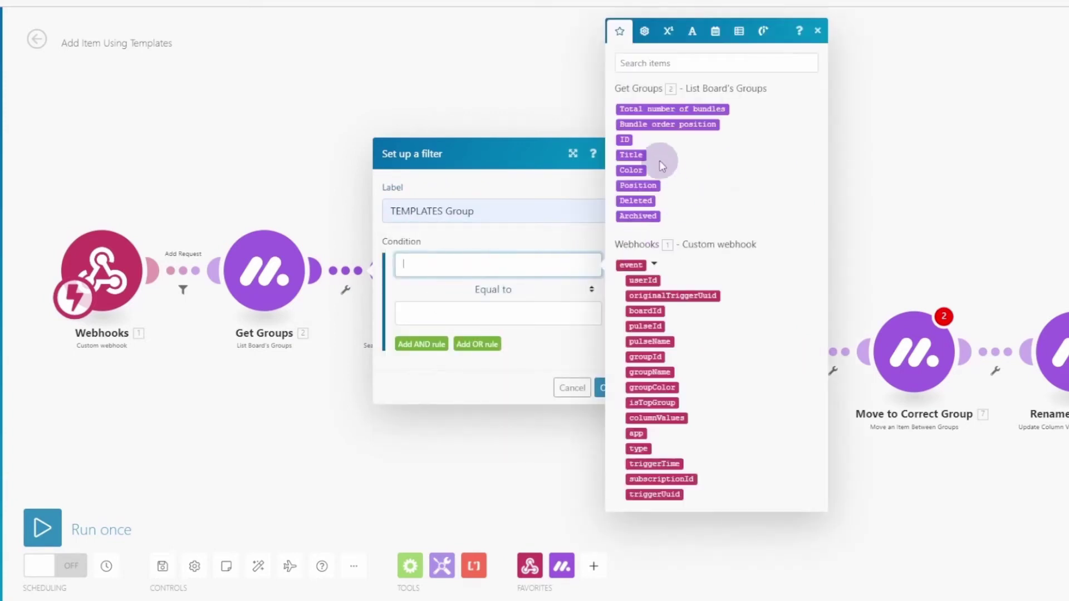
click(628, 155)
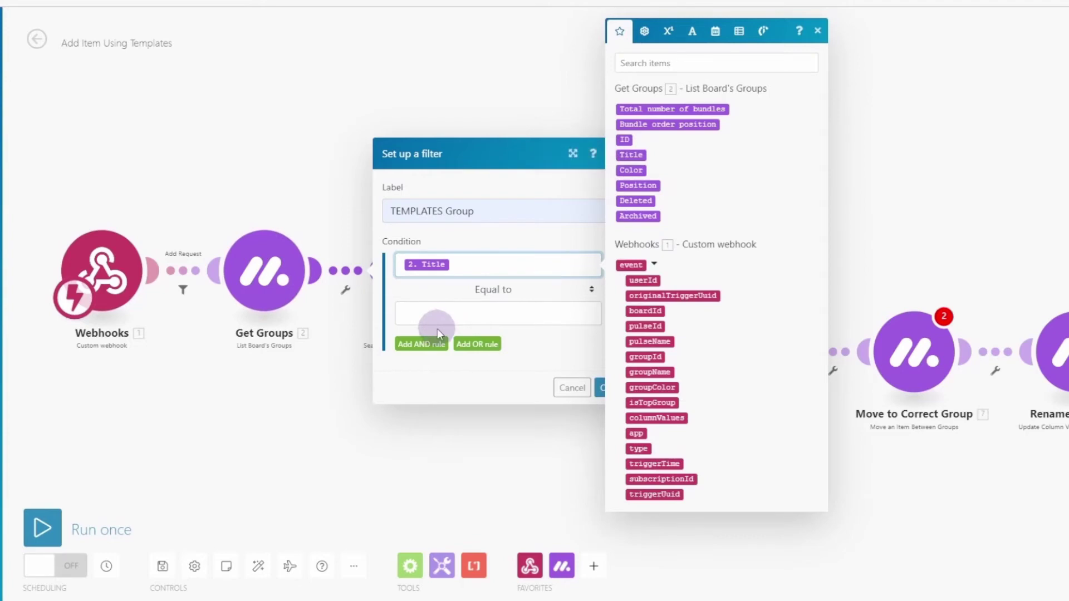
click(438, 313)
text(TEMPLATES)
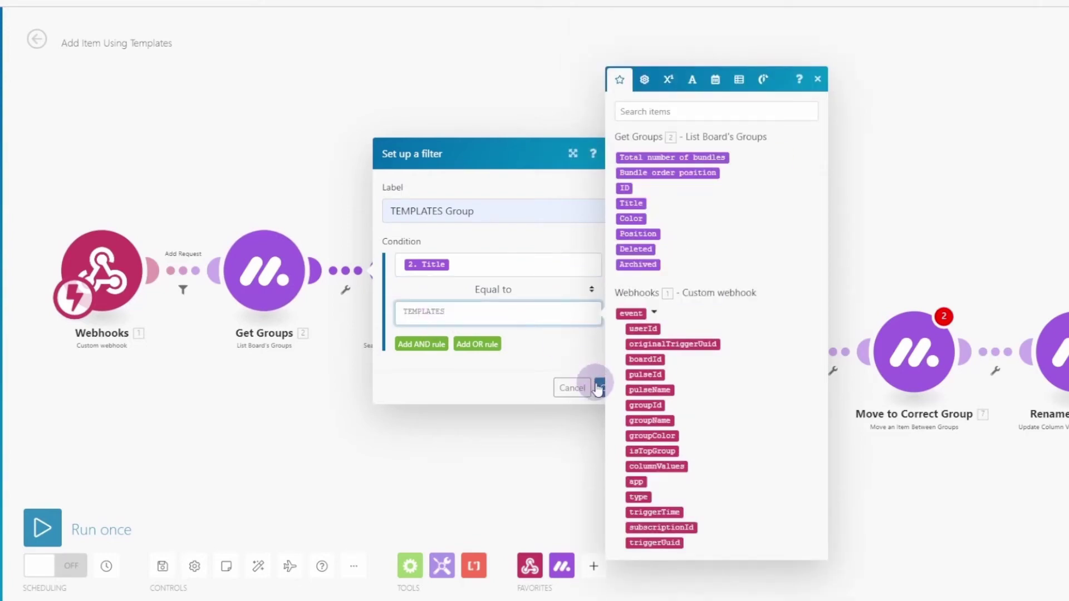
click(599, 388)
click(434, 274)
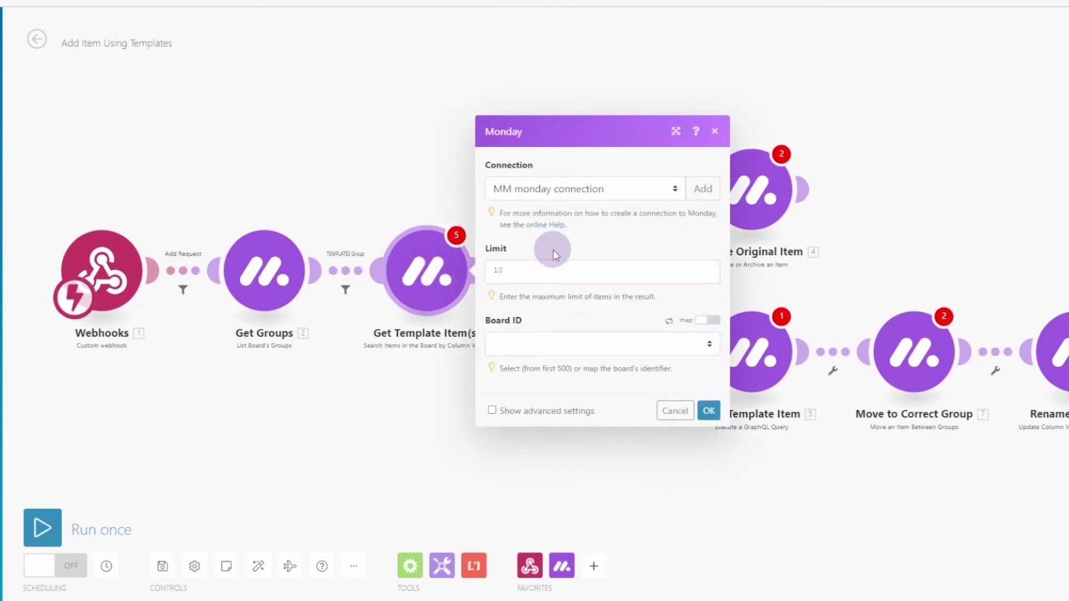
Set Get Template Item(s) to limit 100, Board ID mapped from event boardId, Column ID 'name'.
click(543, 270)
text(0)
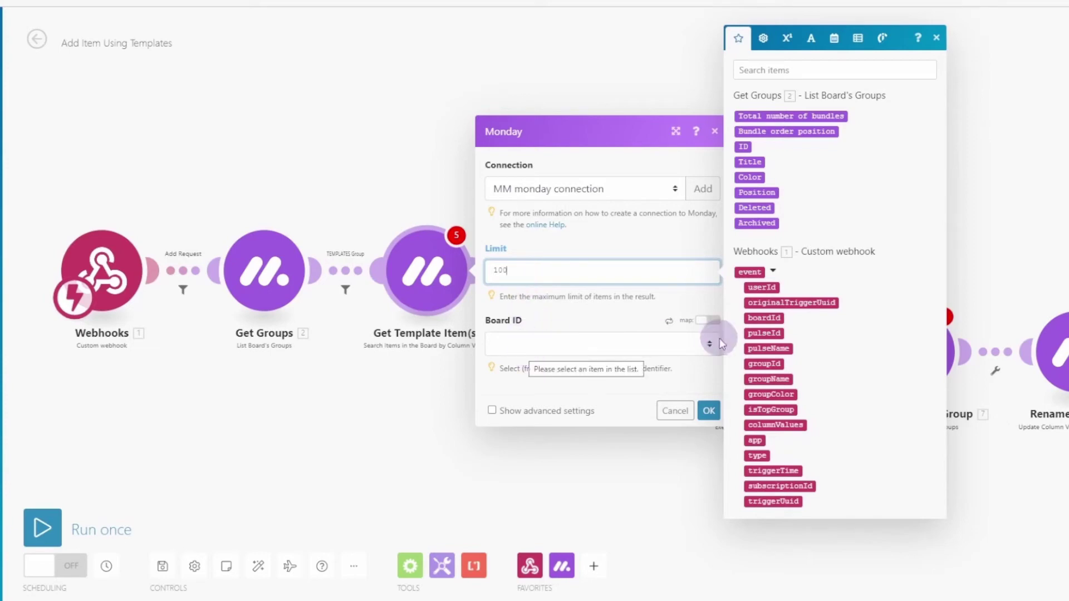
click(706, 321)
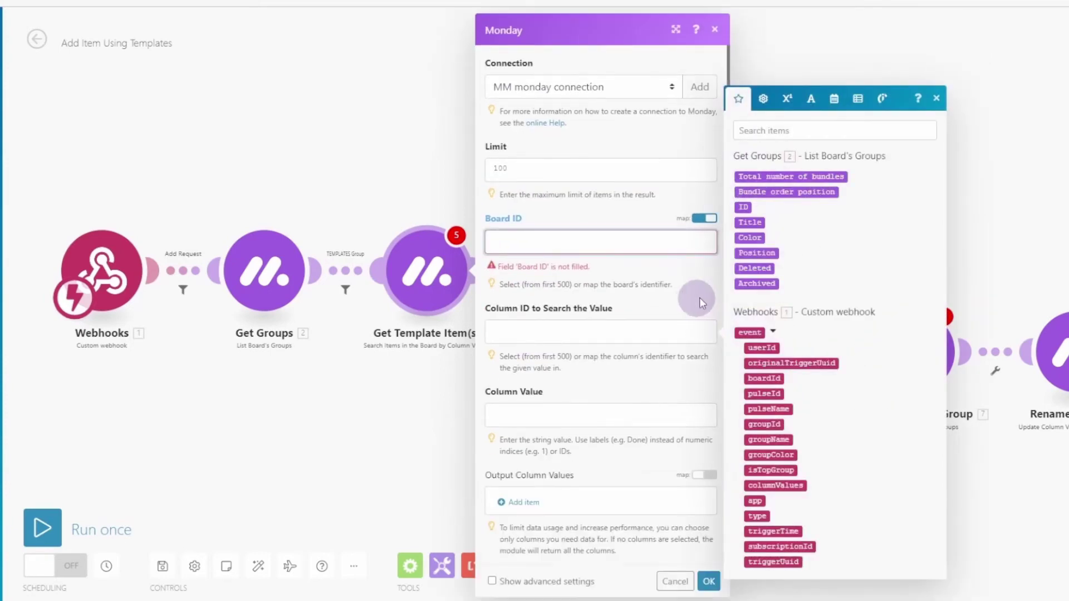
click(754, 378)
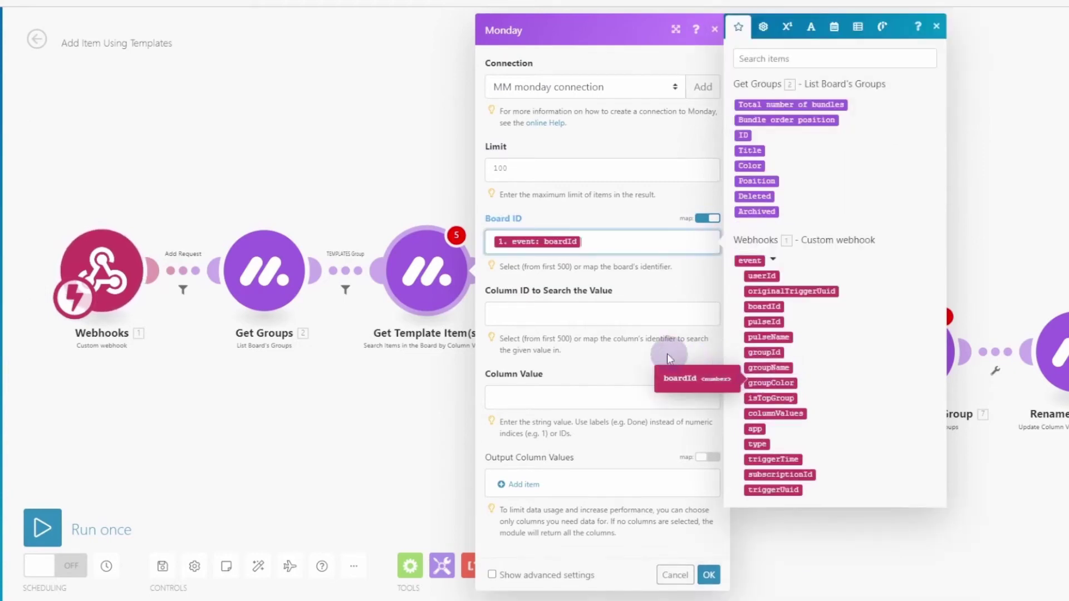
click(592, 314)
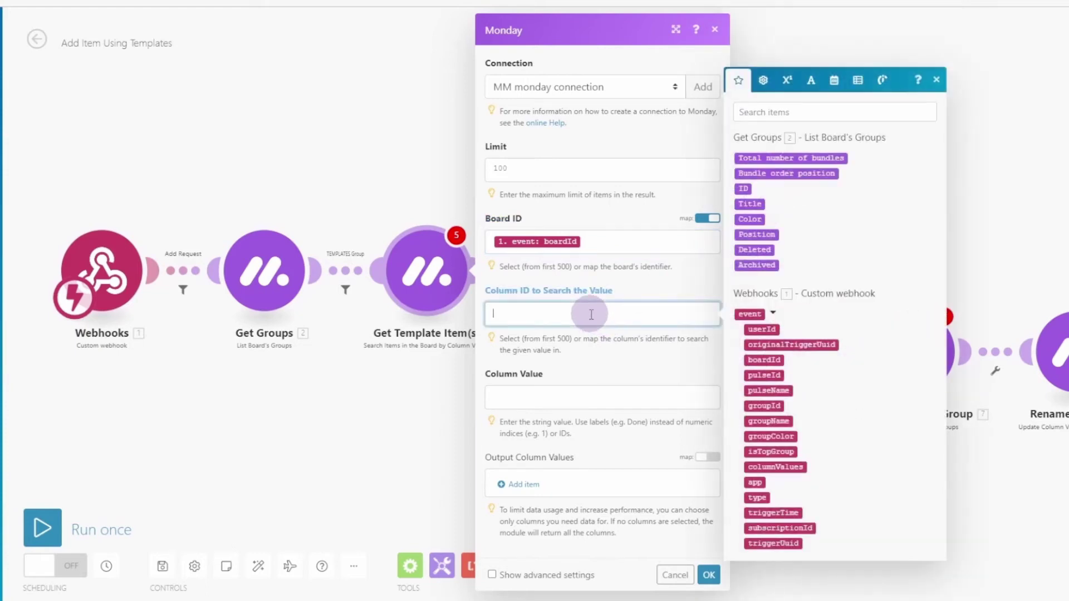
text(name)
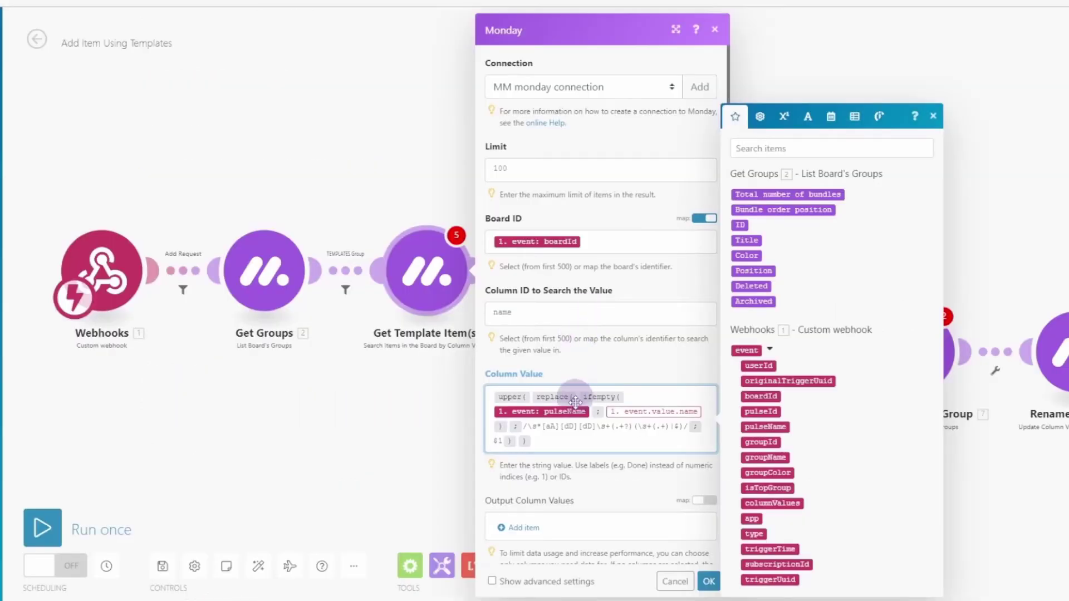
click(708, 578)
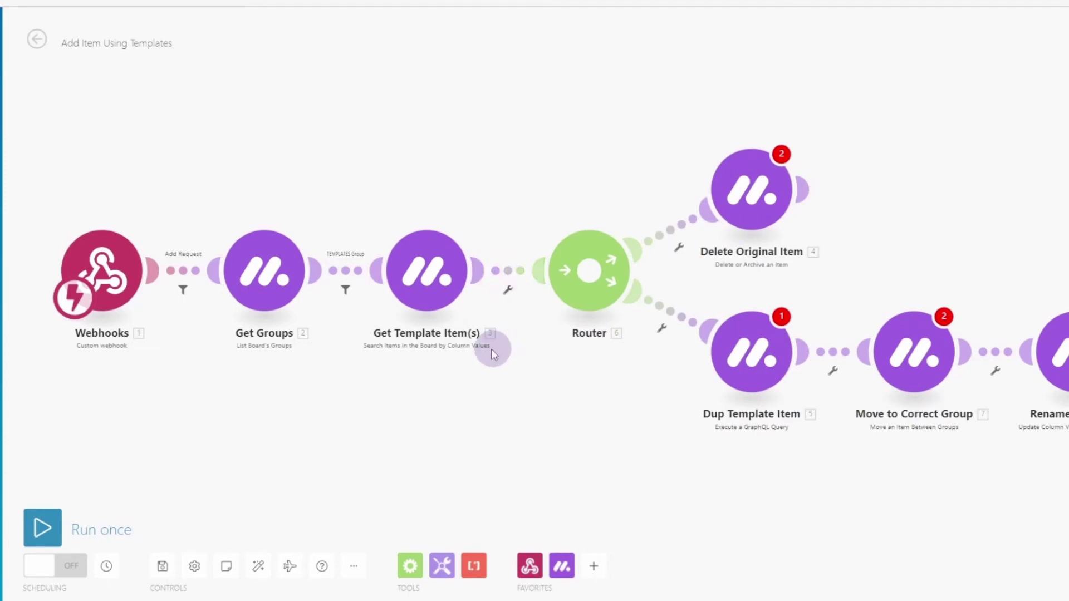
click(509, 273)
Label the filter before Router 'Template Found' with Total number of bundles greater than 0.
click(574, 213)
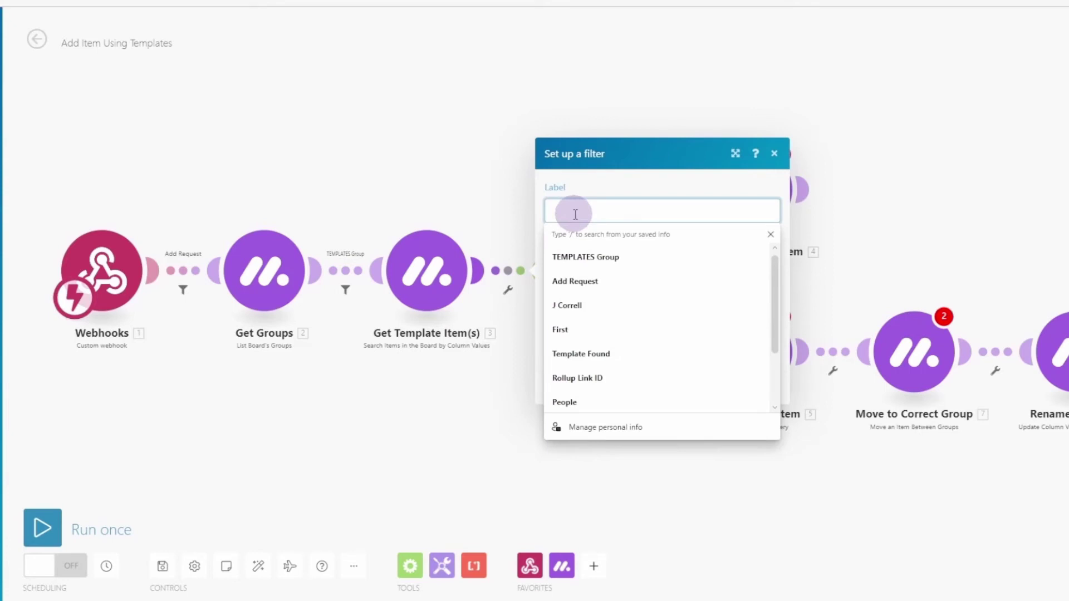
click(606, 350)
click(581, 264)
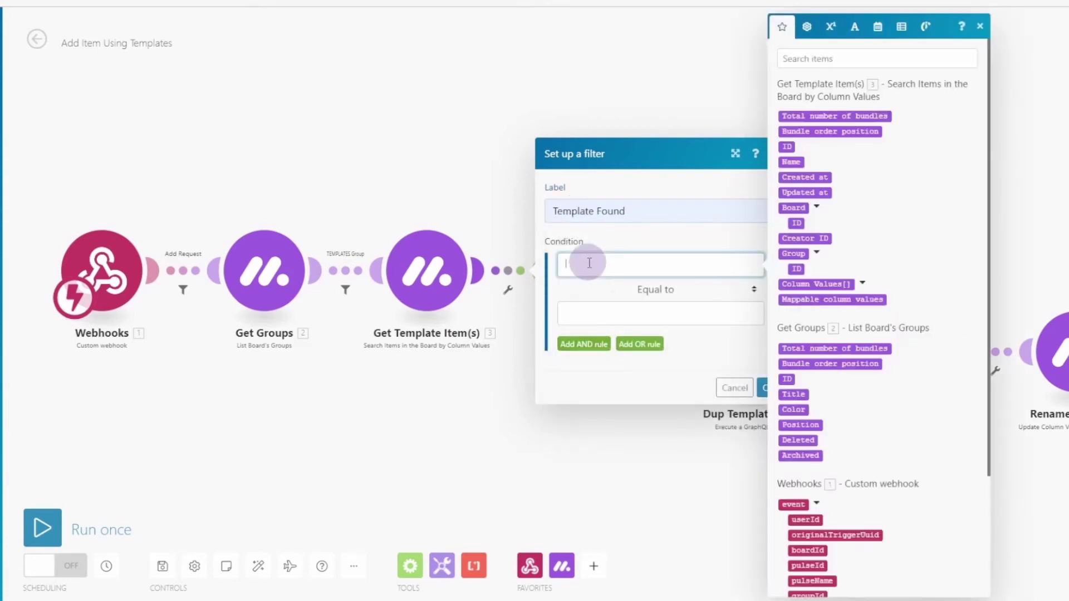
click(829, 118)
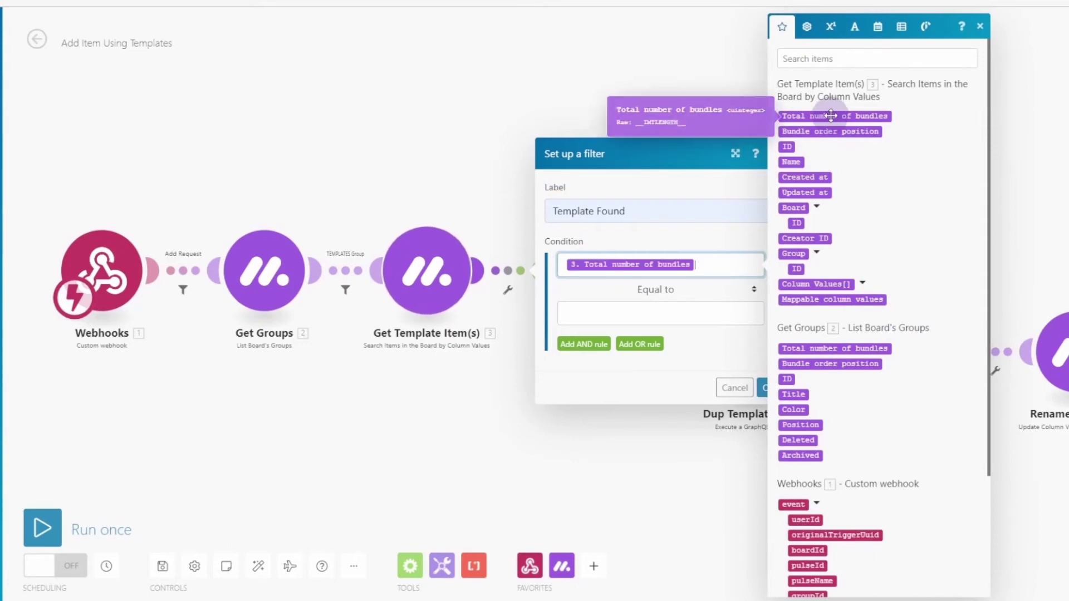
click(602, 313)
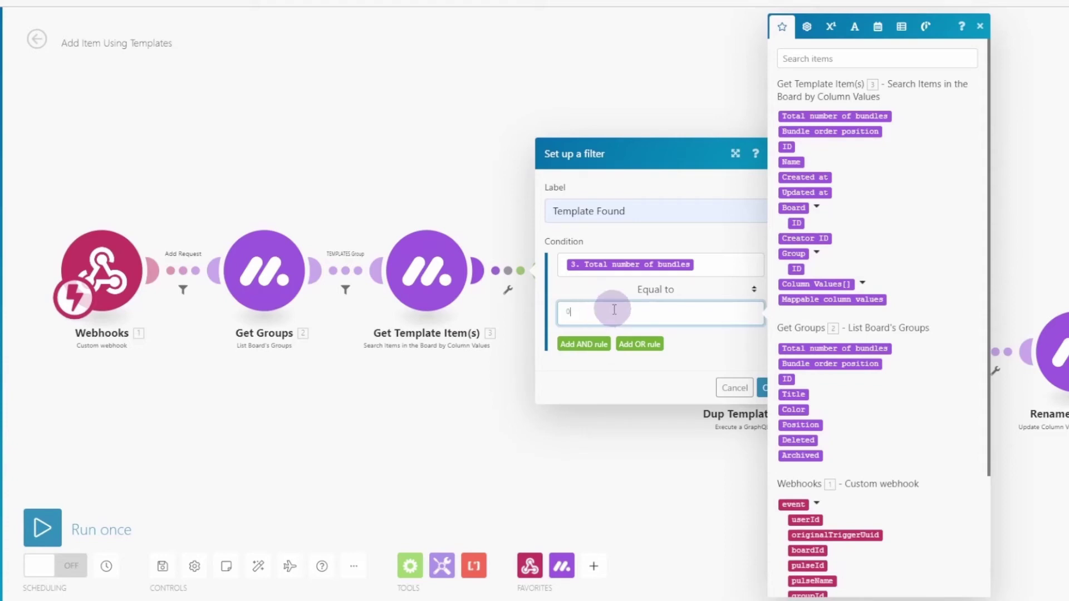
click(663, 291)
scroll(753, 240, down, 1)
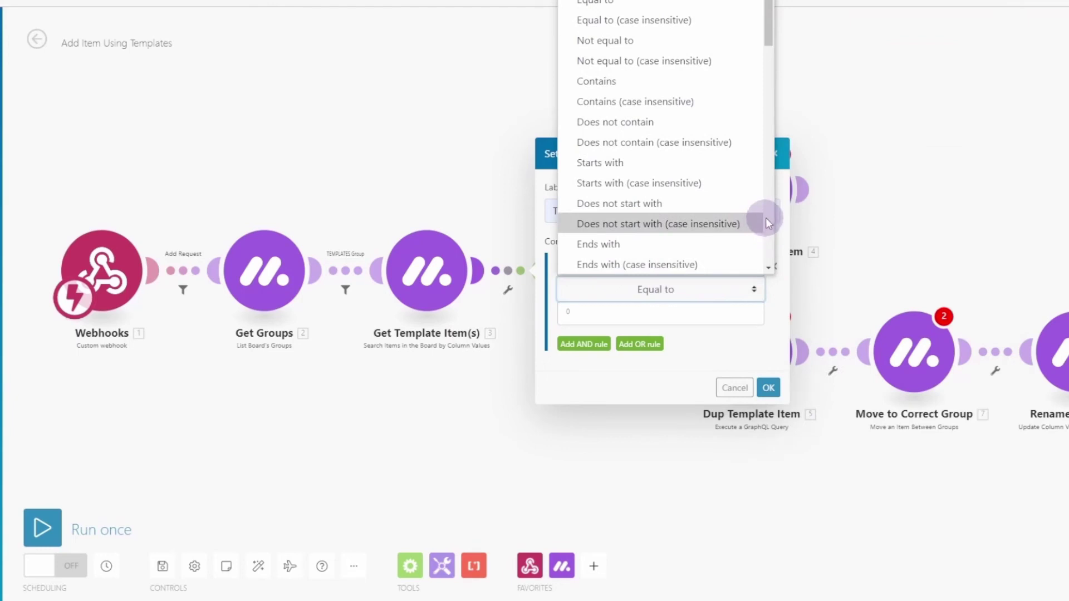
scroll(766, 217, down, 5)
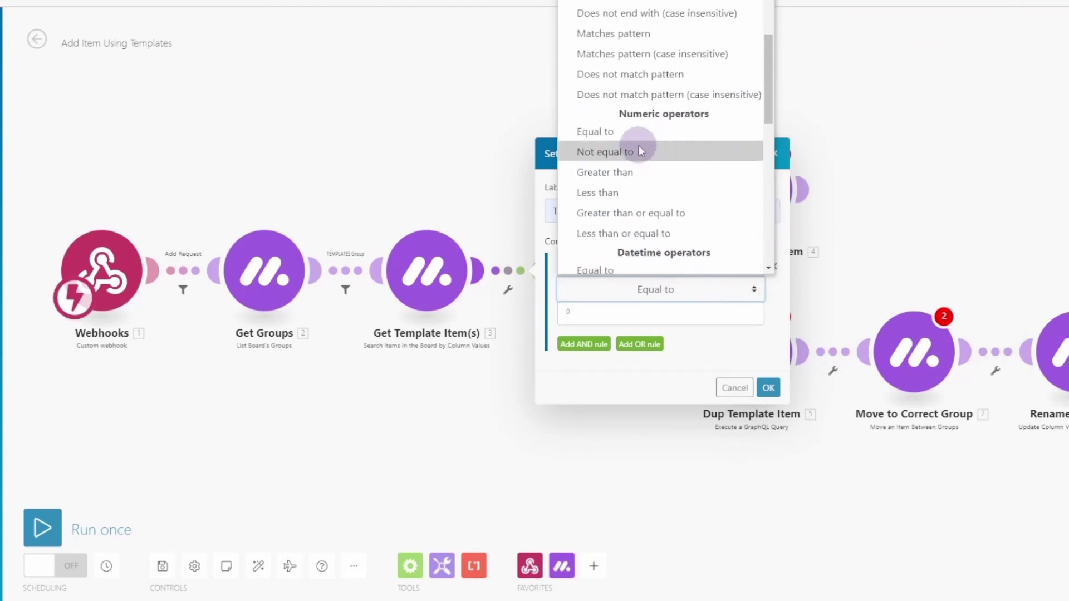
click(614, 172)
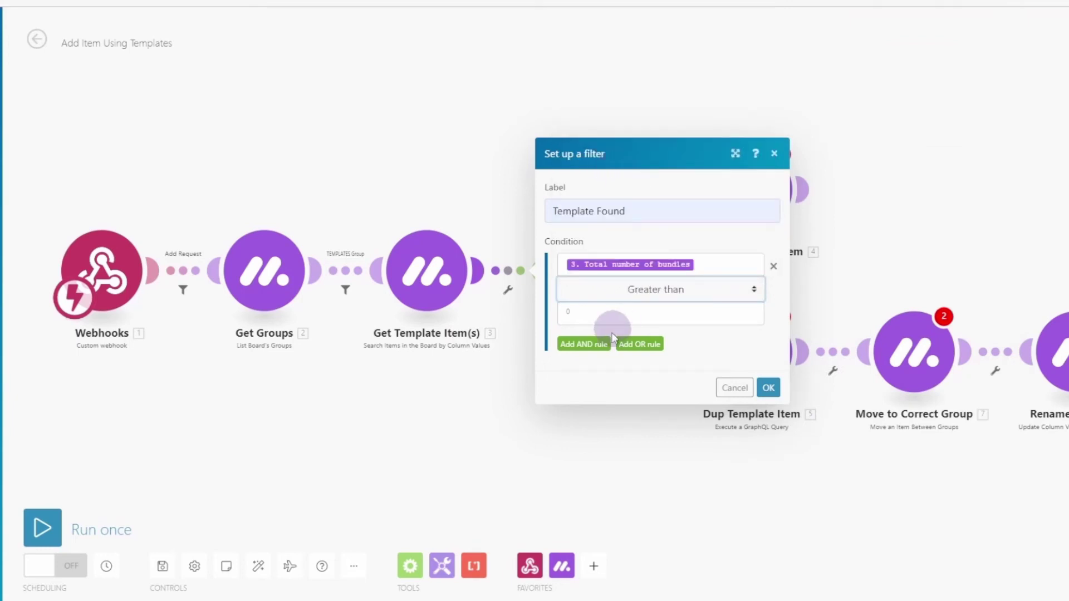
Add an AND condition: found item's Group ID equals the Get Groups ID, then save the filter.
click(582, 344)
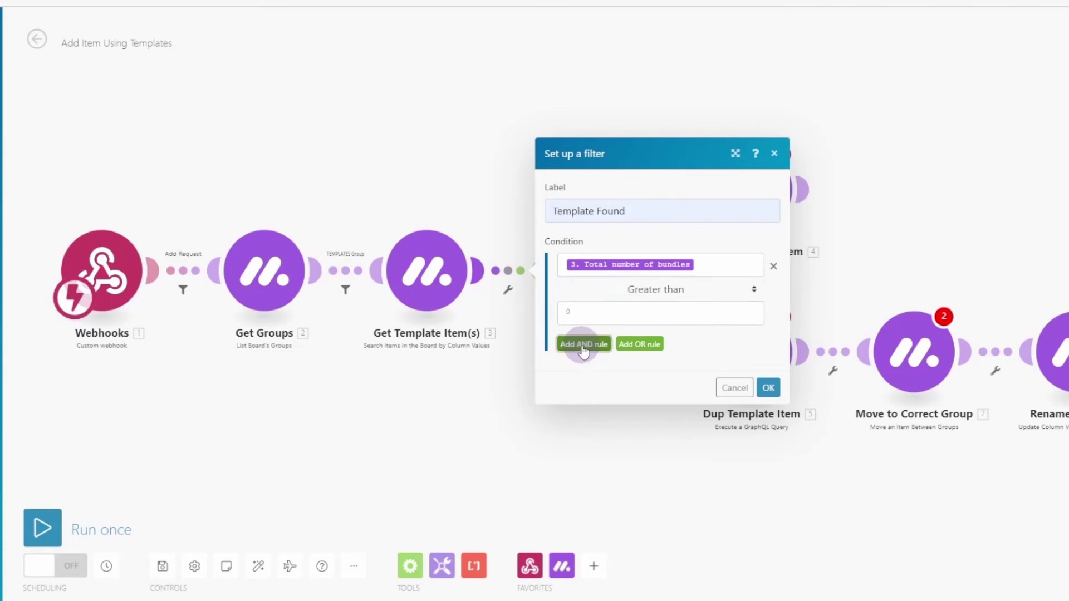
click(606, 325)
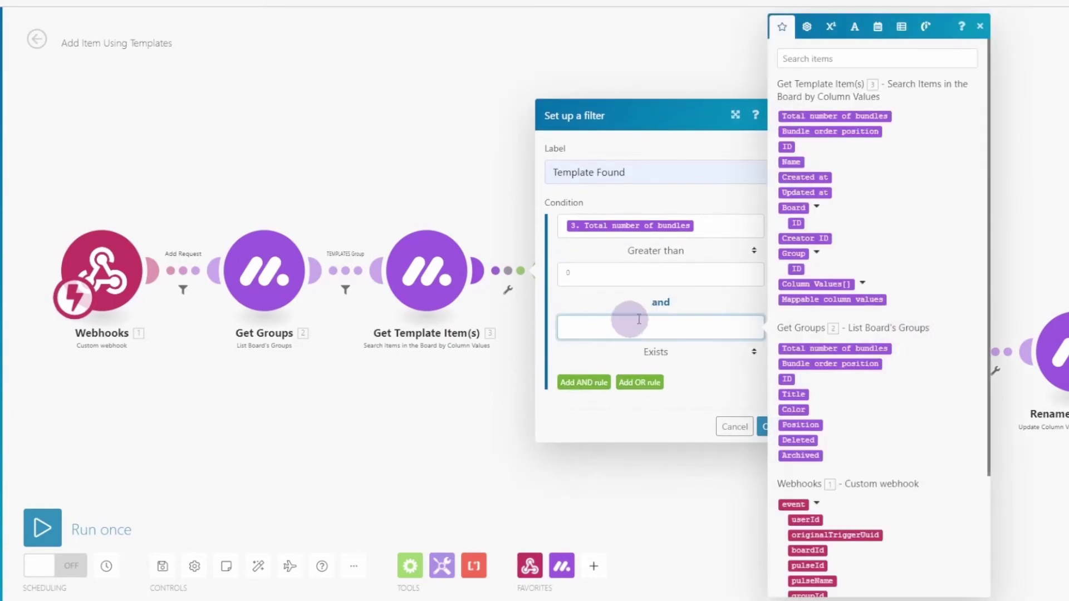
click(797, 271)
click(705, 341)
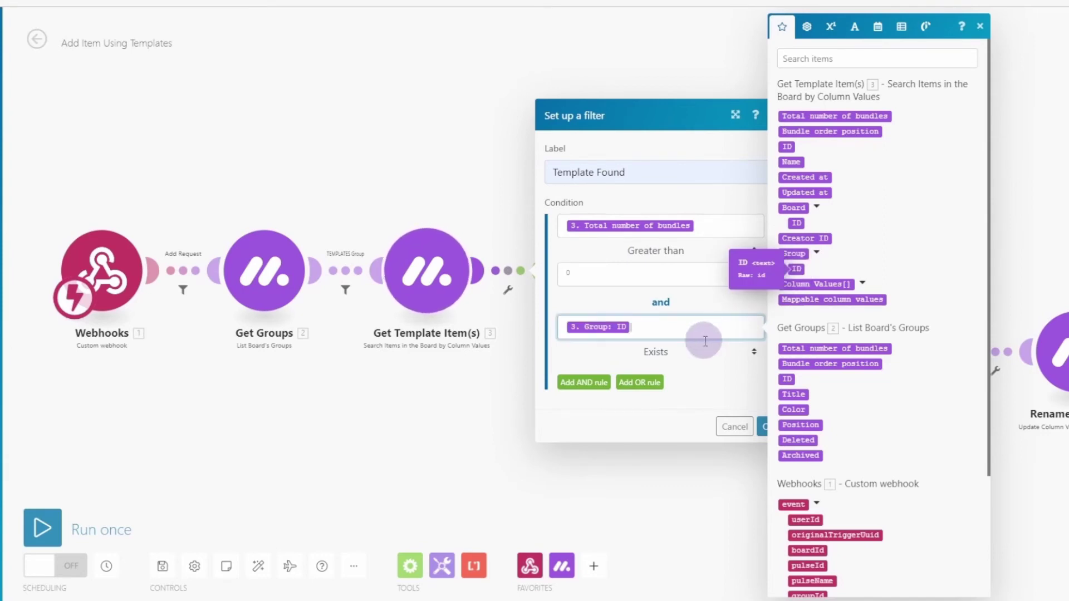
click(652, 351)
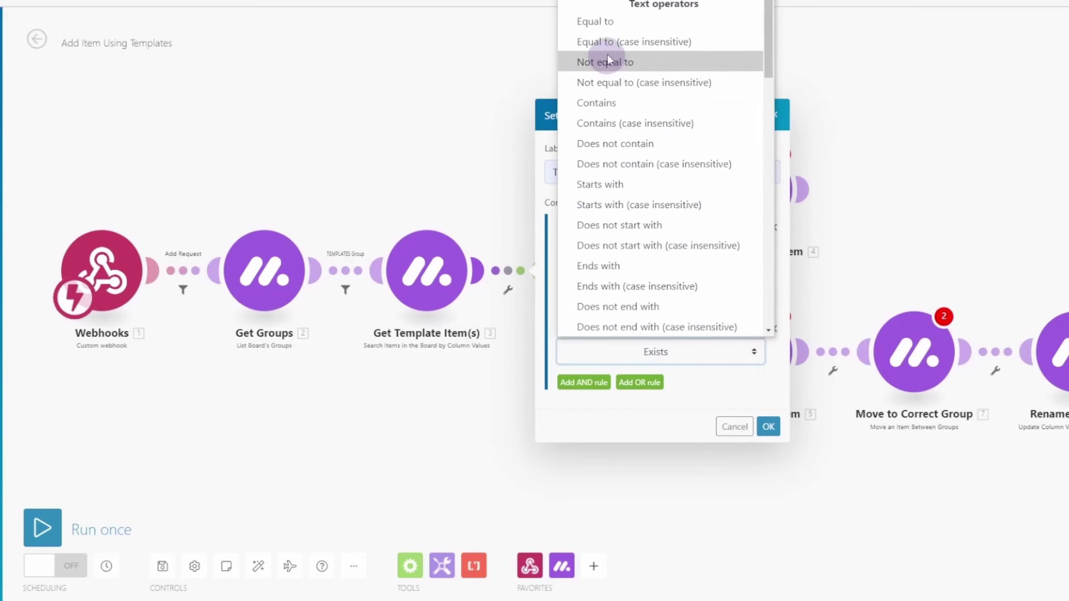
click(607, 21)
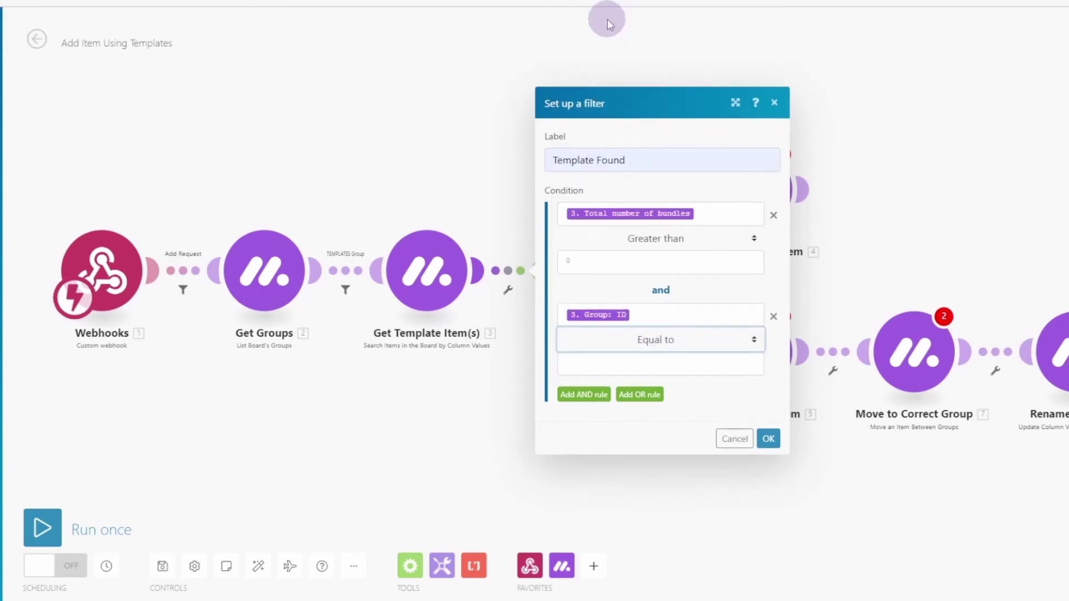
click(619, 366)
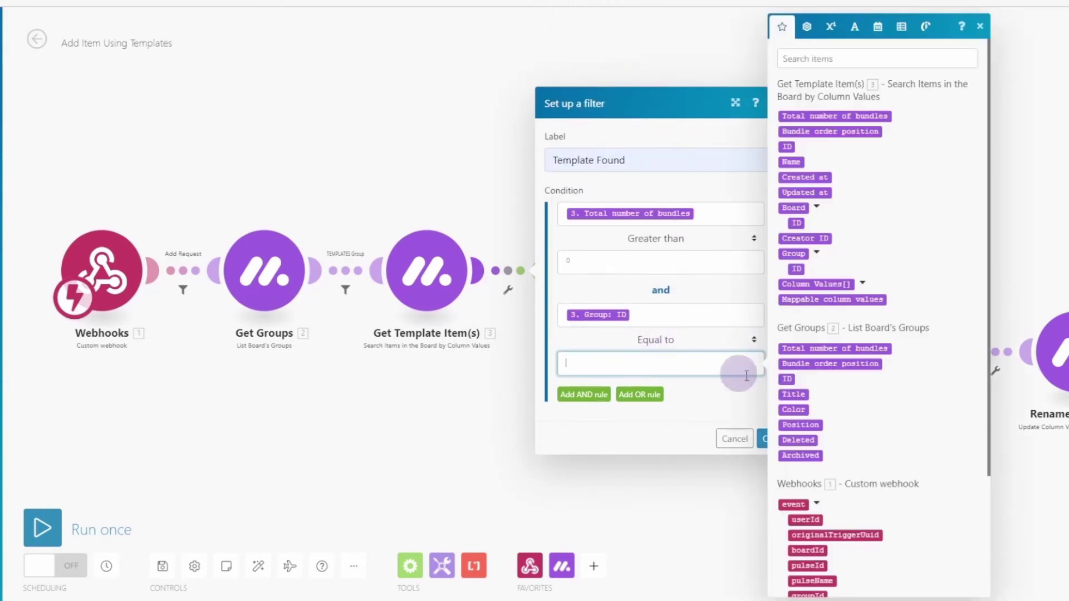
click(785, 379)
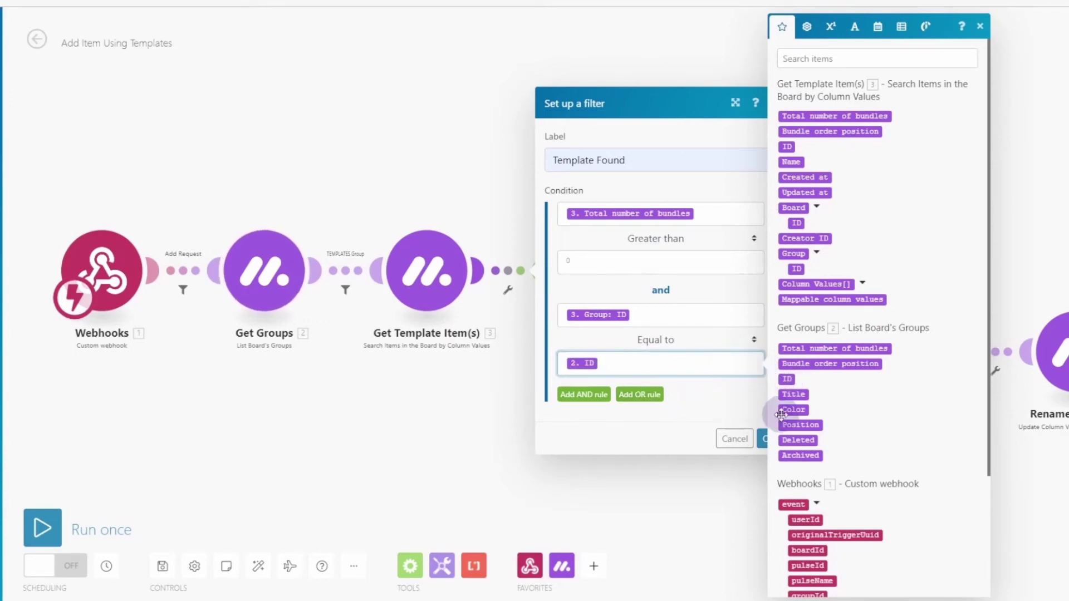
click(766, 441)
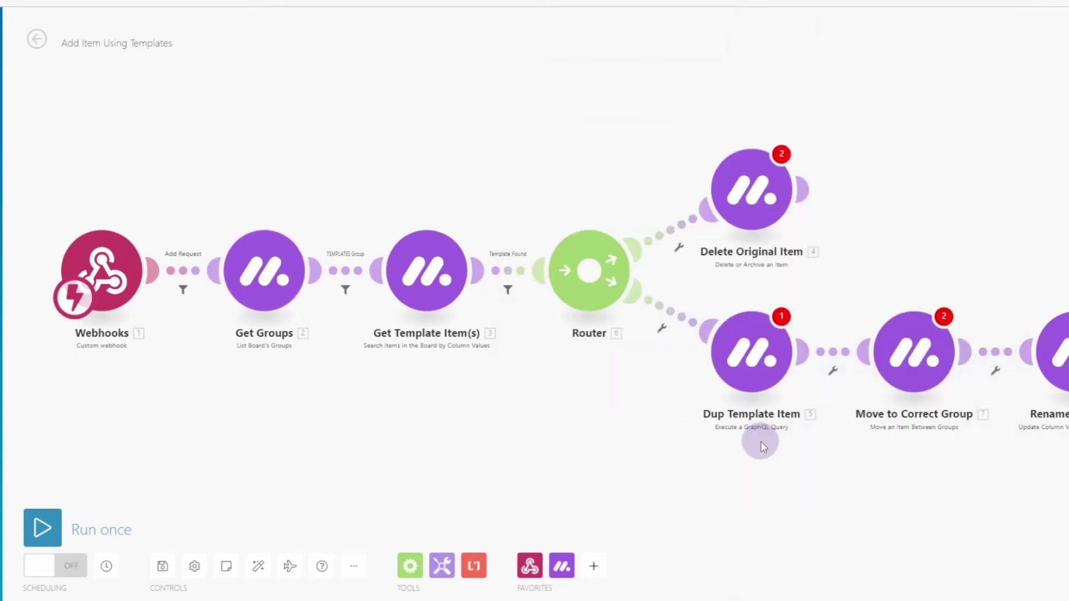
Give the Router's upper route a 'First' filter: Bundle order position equal to 1.
click(669, 234)
click(781, 133)
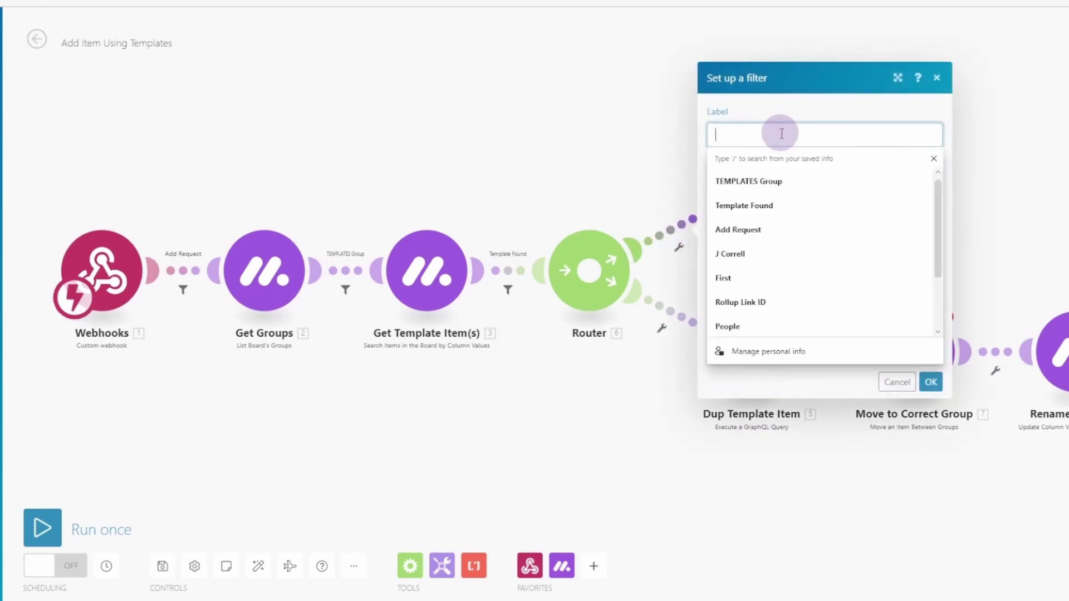
text(First)
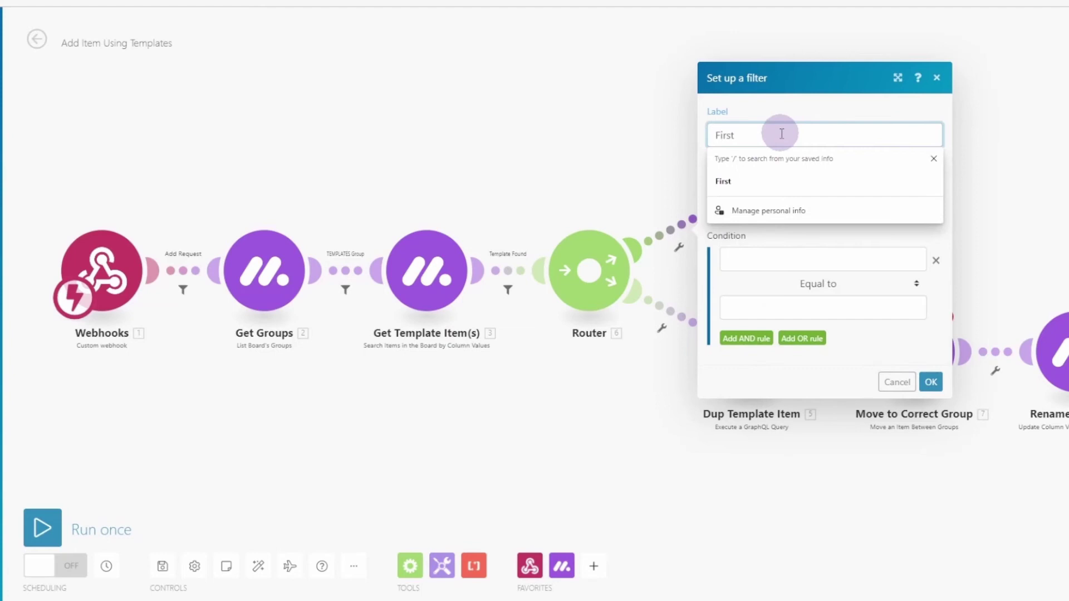
key(Tab)
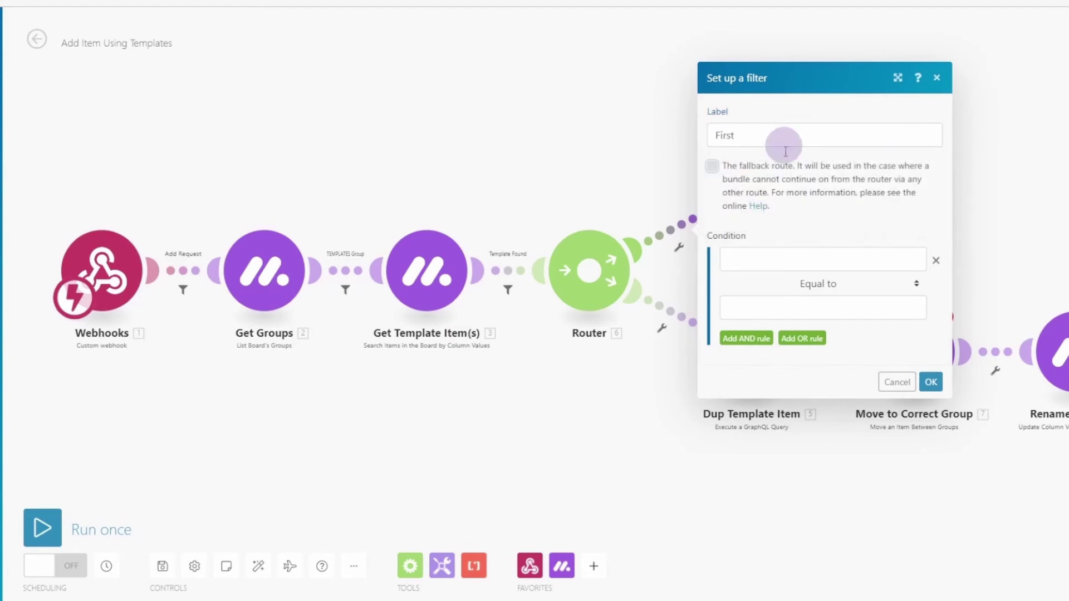
click(761, 258)
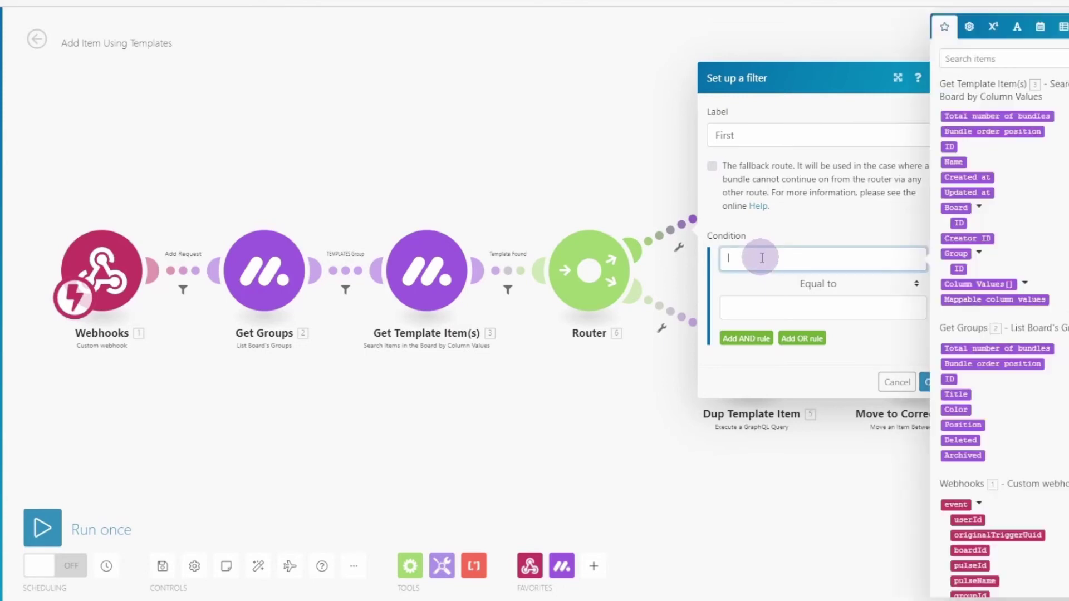
click(958, 131)
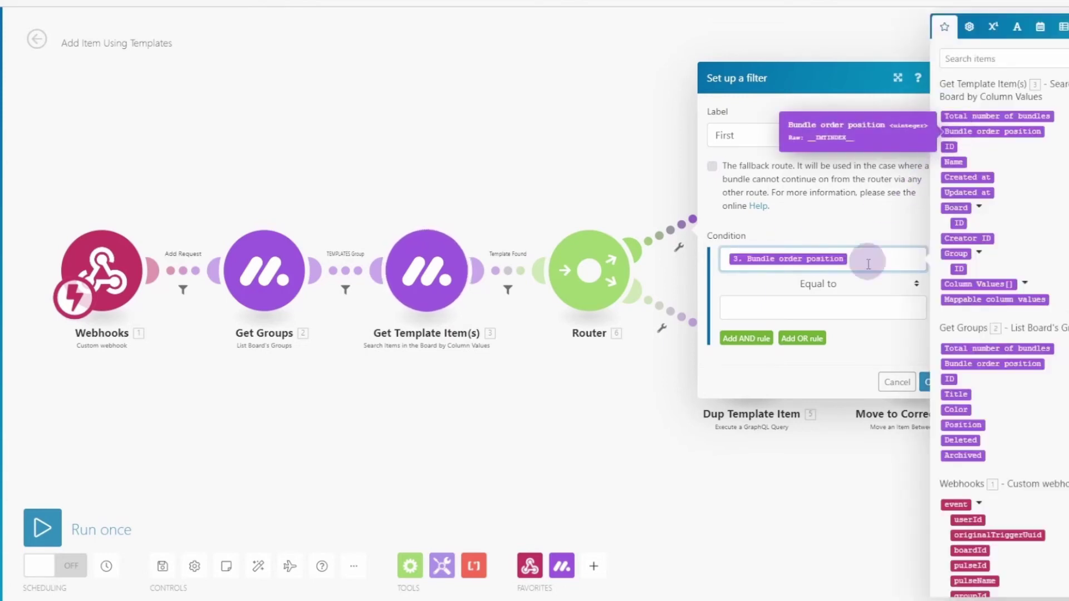
click(758, 311)
text(1)
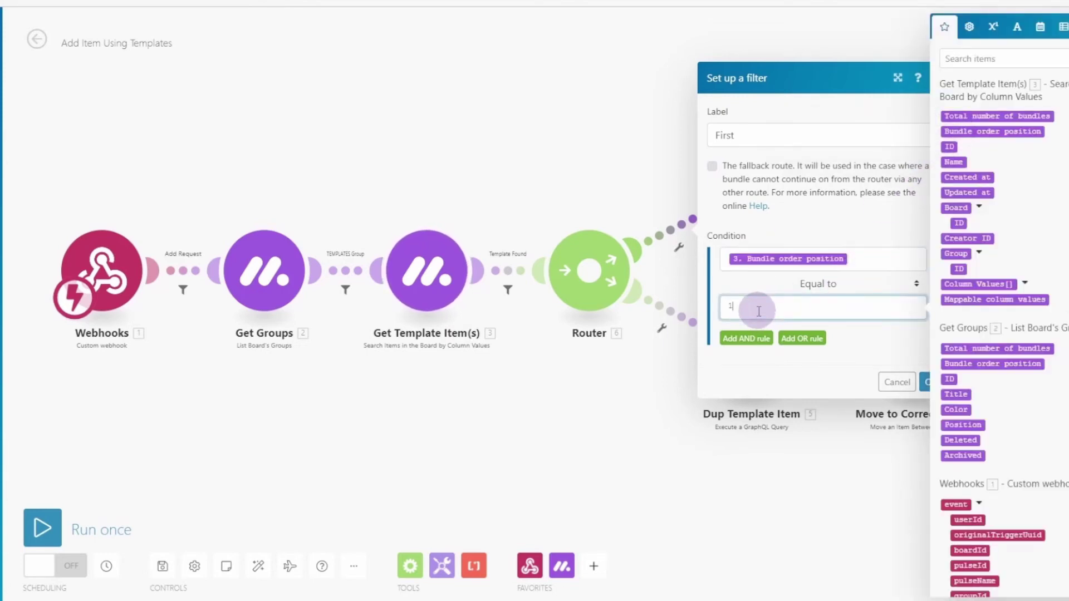
click(926, 384)
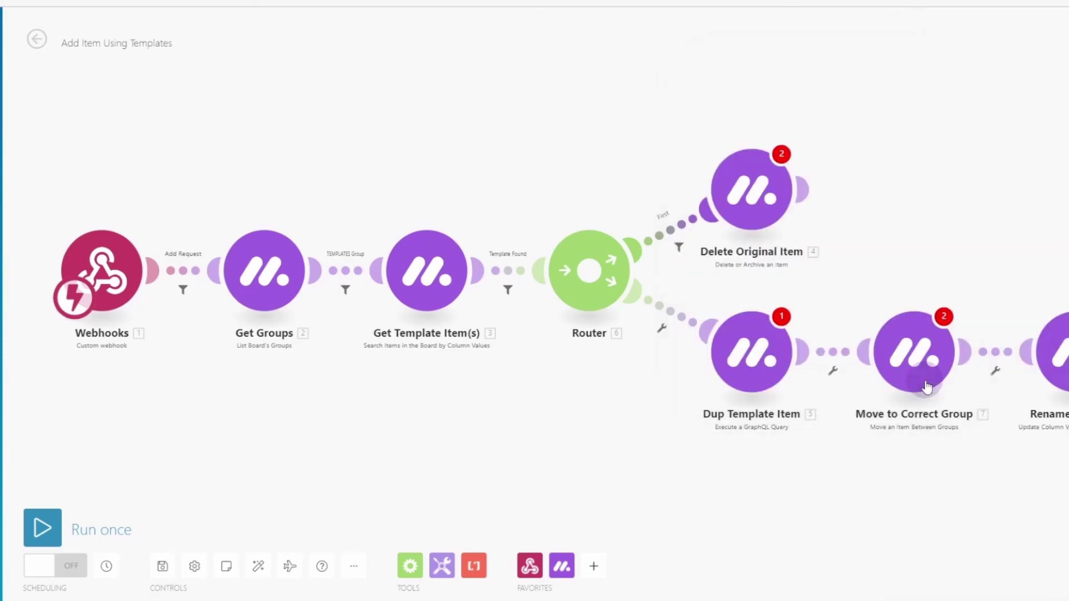
Uncheck 'Is to Just Archive' in Delete Original Item and map its ID to 1. event: pulseId.
click(746, 196)
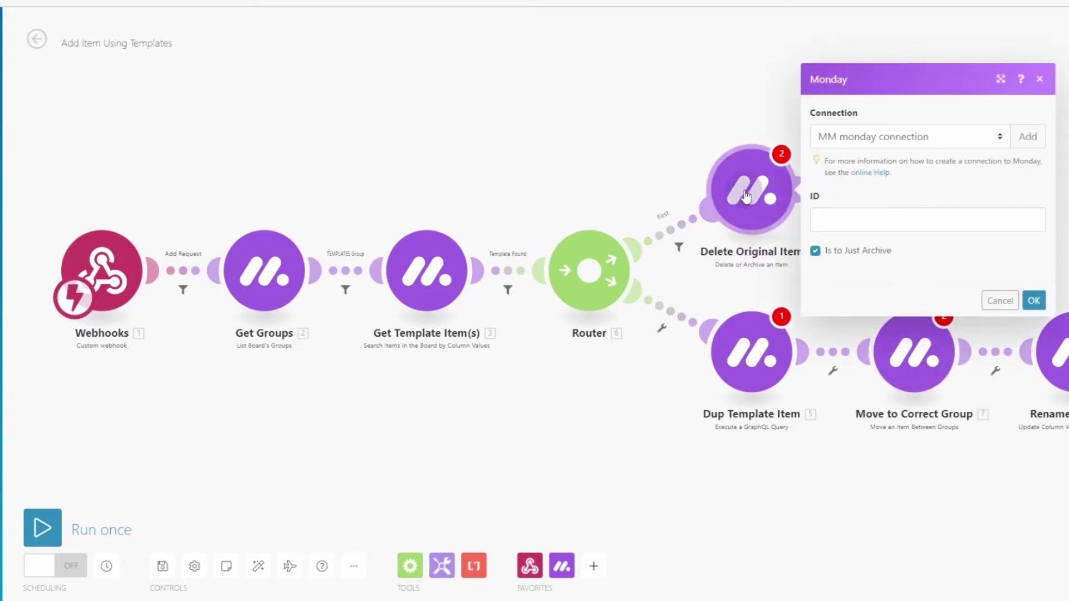
click(819, 250)
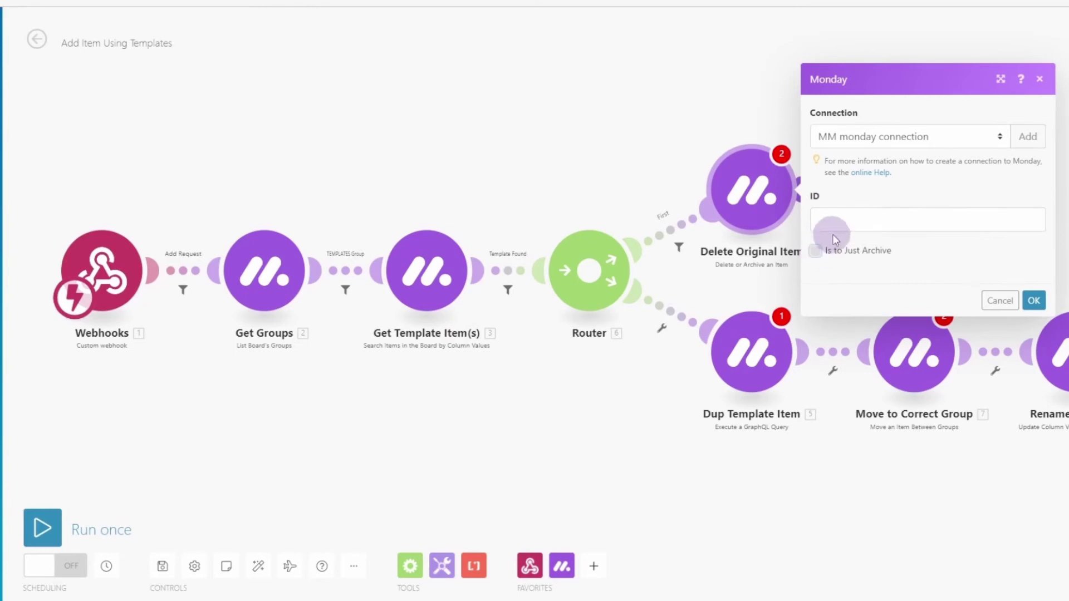
click(842, 222)
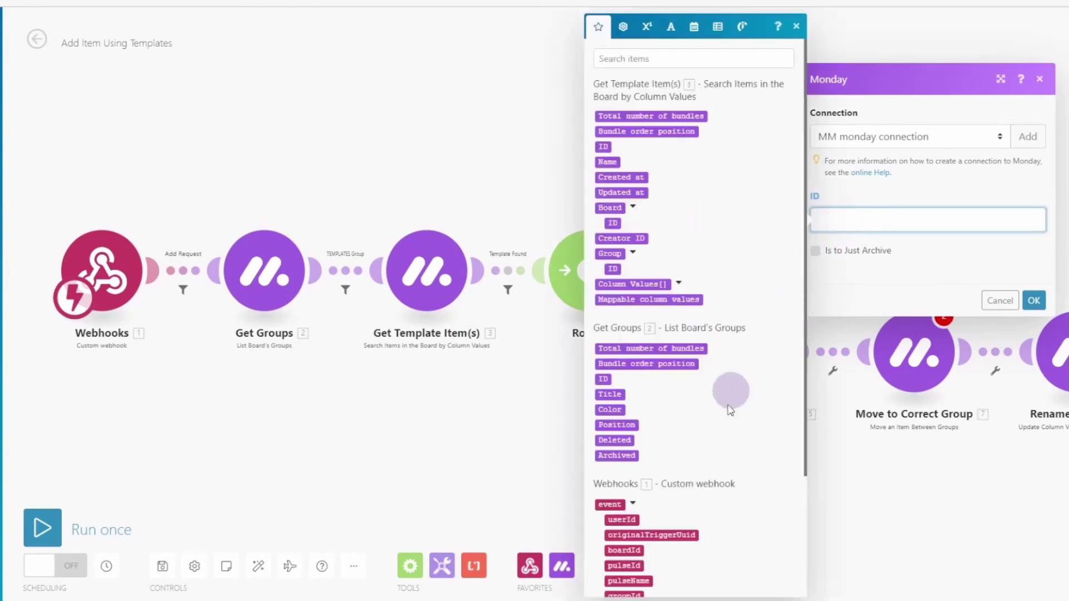
click(631, 567)
click(1034, 302)
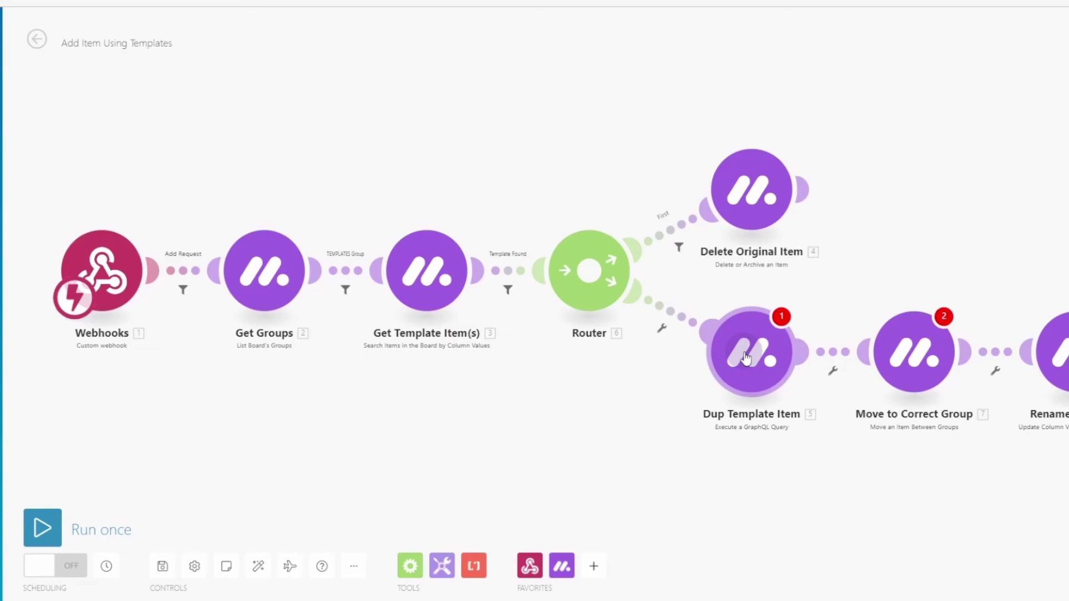
click(747, 358)
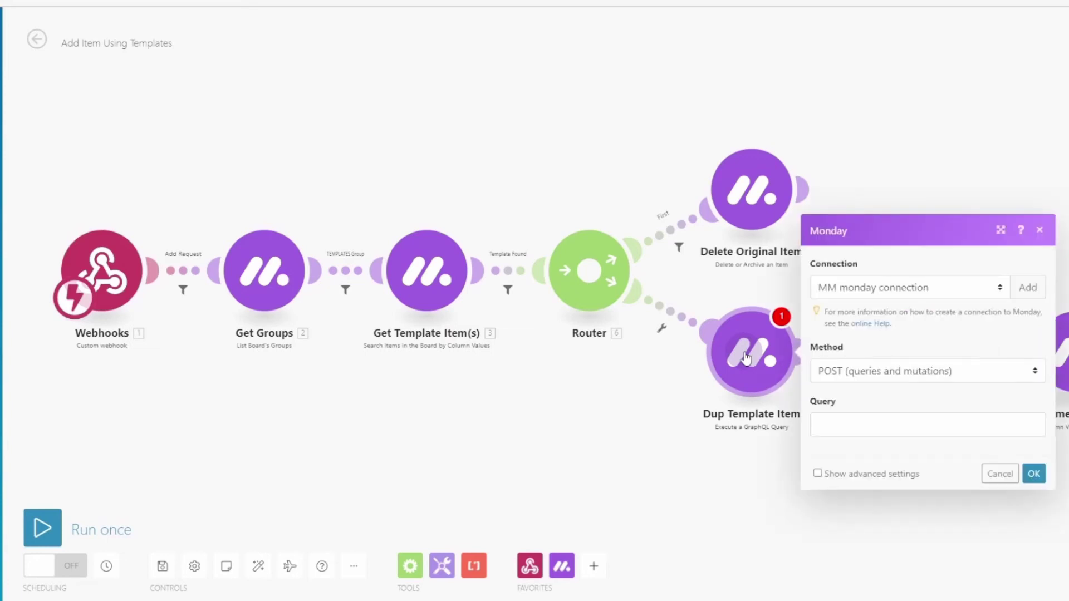
Paste the duplicate_item mutation into Dup Template Item's Query field and save it.
click(857, 424)
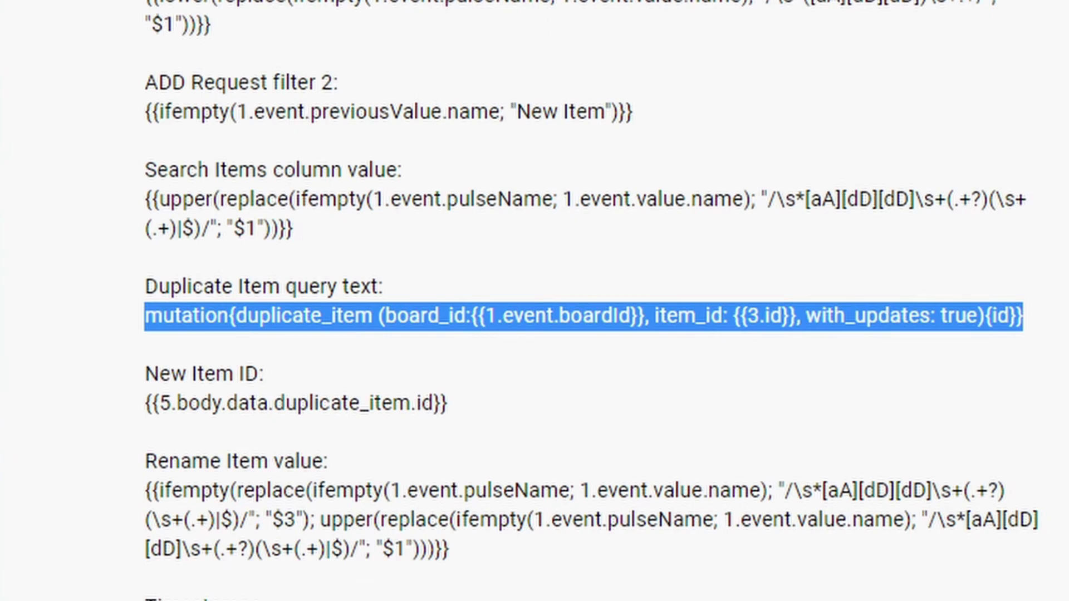
click(862, 413)
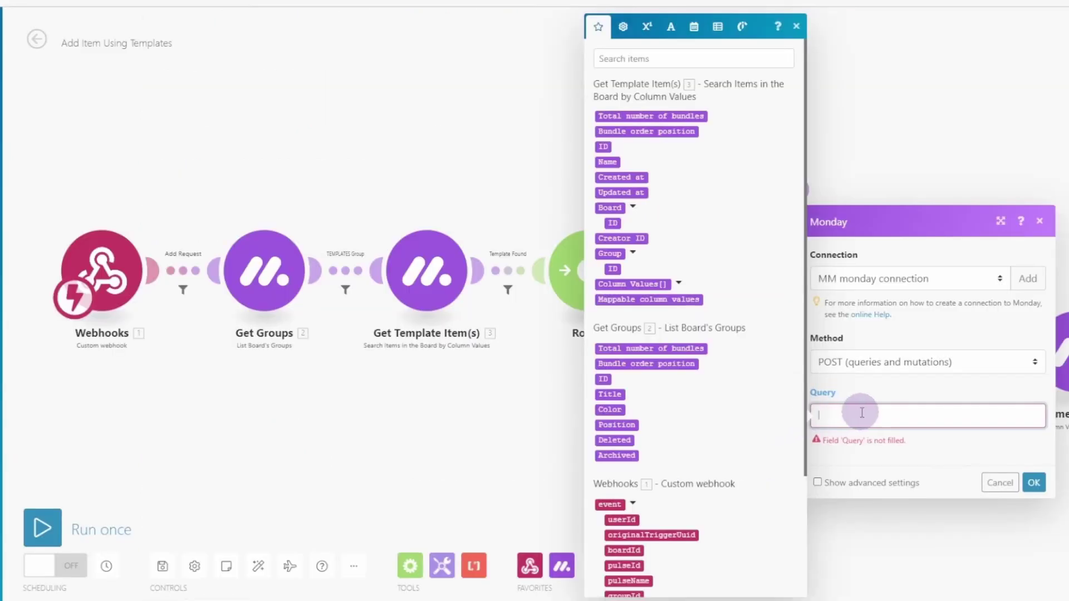
text(mutation{duplicate_item (board_id: 1. event: boardId, item_id: 3. ID, with_updates: true){id}})
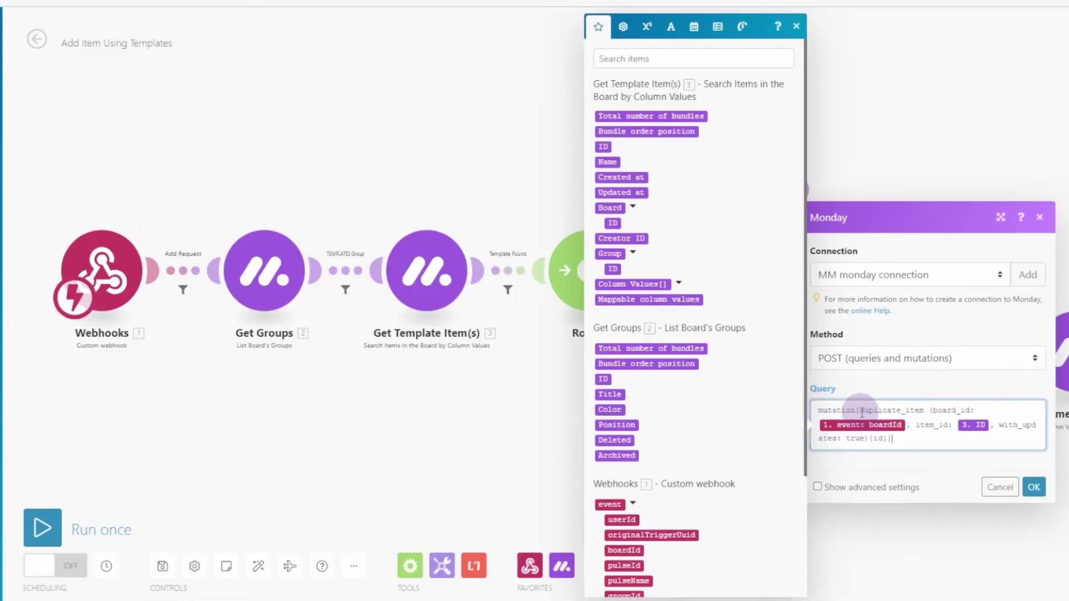
click(903, 485)
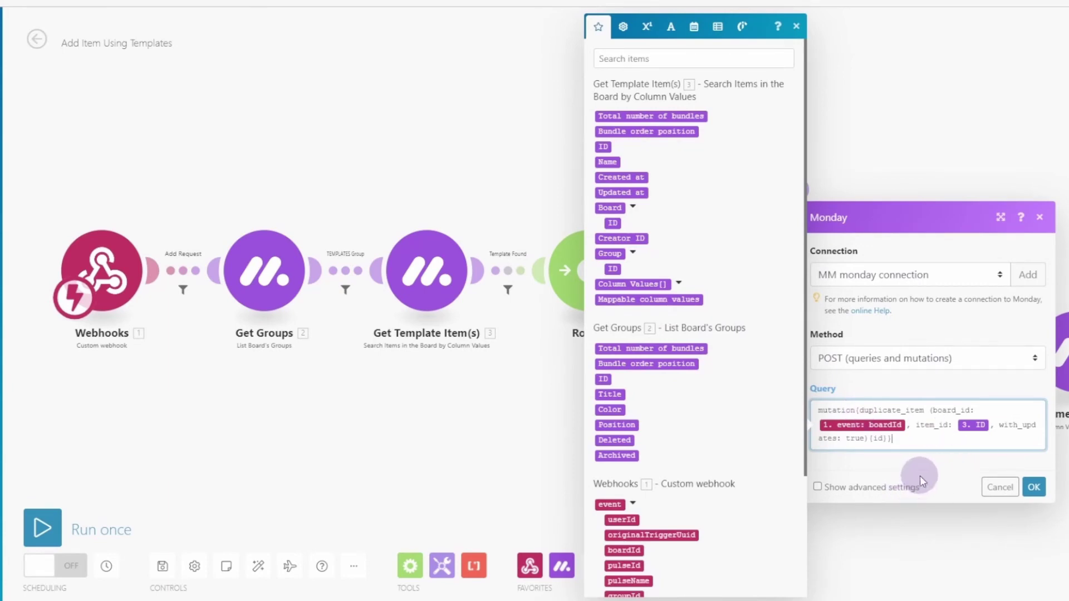
click(1034, 487)
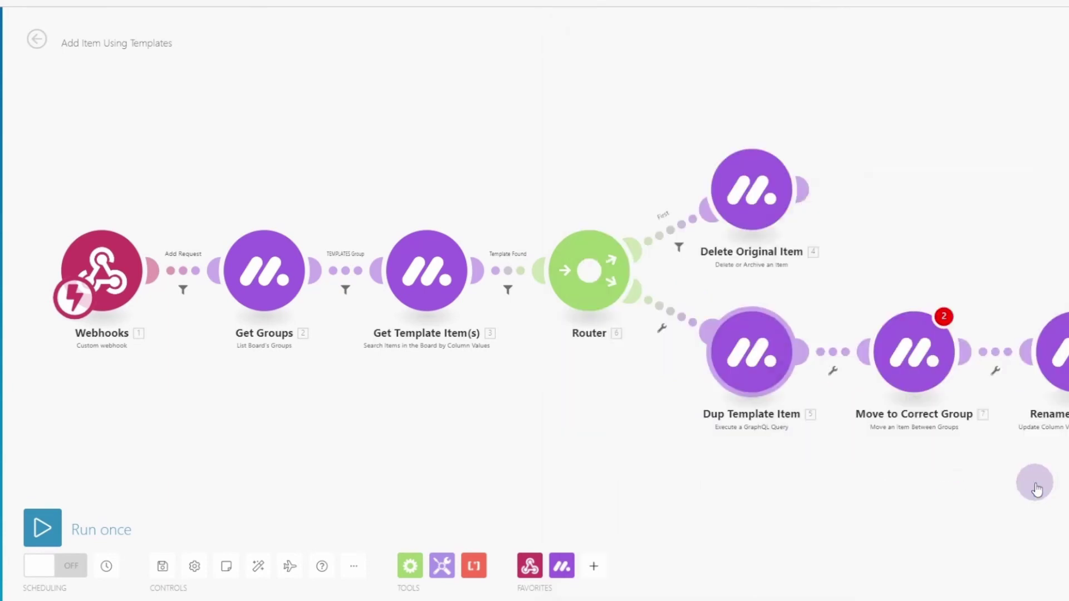
drag(1034, 484, 930, 490)
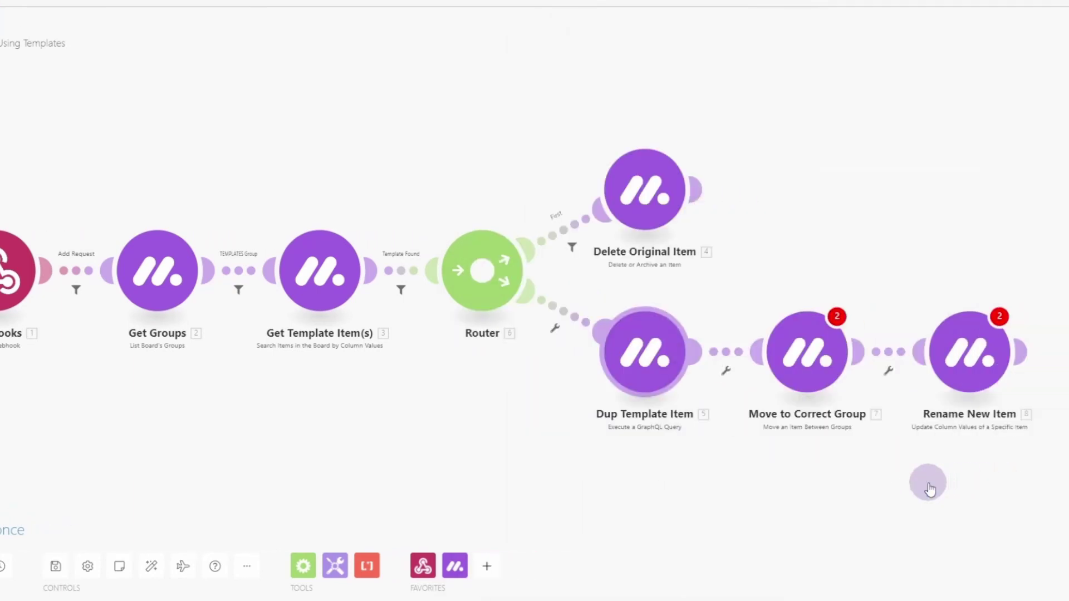
Switch Move to Correct Group's Board ID to a mapped value using the event's boardId.
click(789, 349)
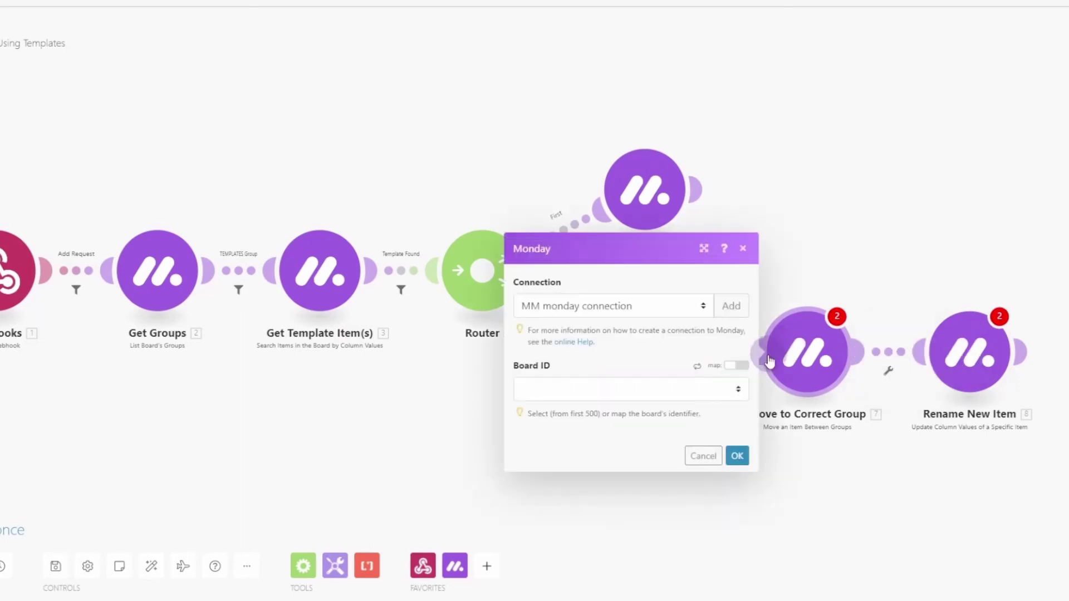
click(696, 390)
click(743, 366)
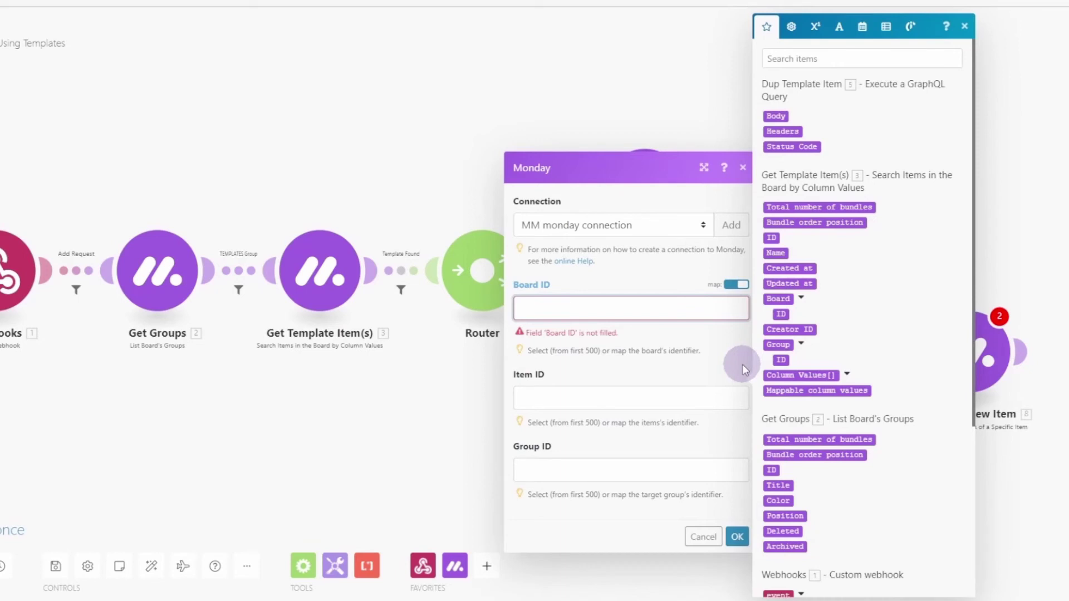
click(975, 450)
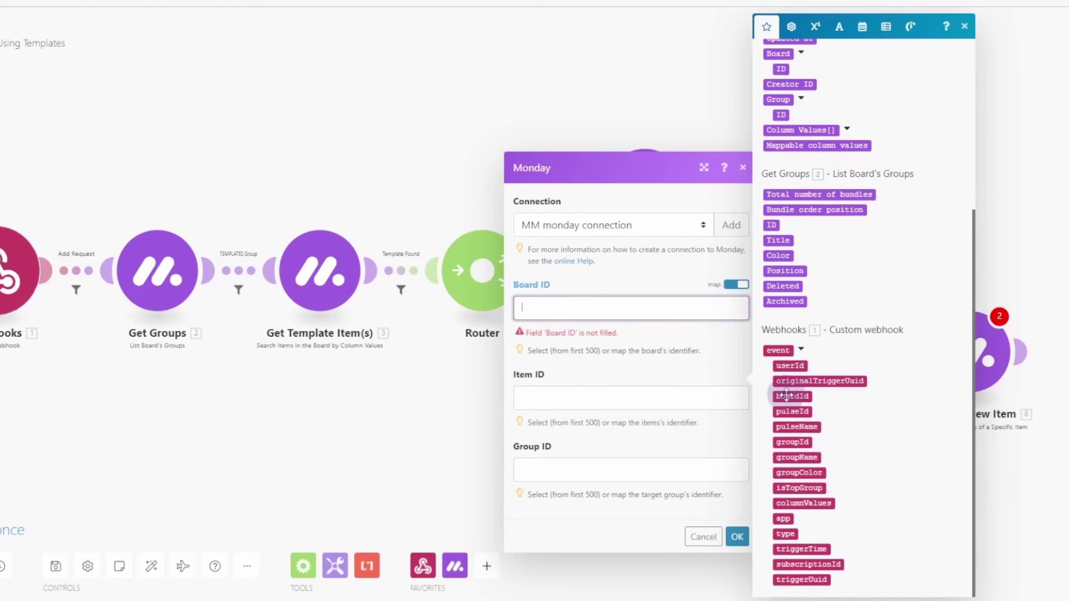
click(789, 396)
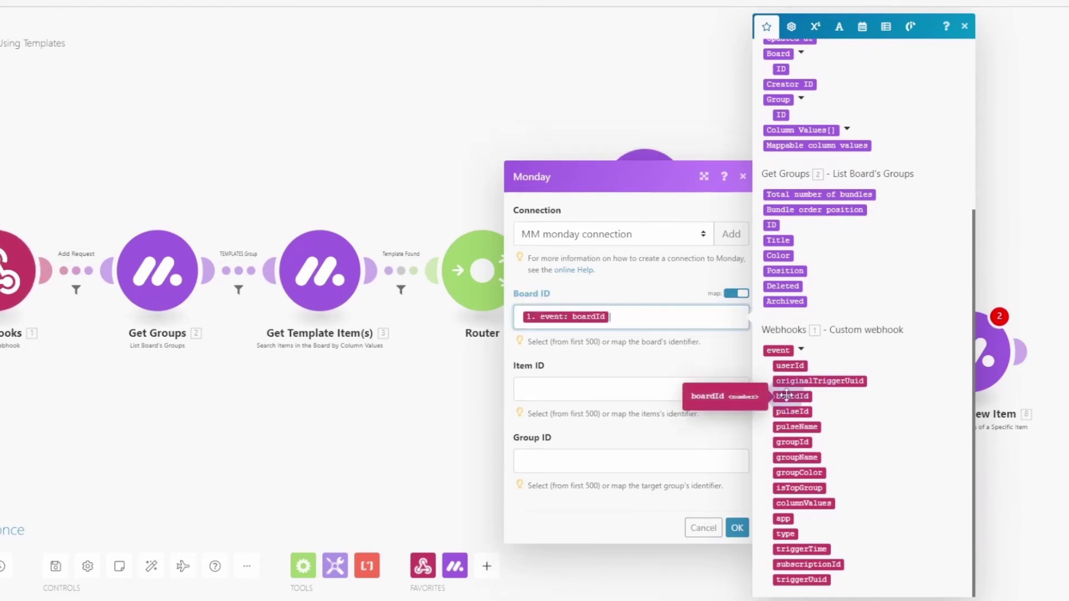
Set Item ID to 5.body.data.duplicate_item.id and Group ID to the event's groupId, then save.
click(587, 391)
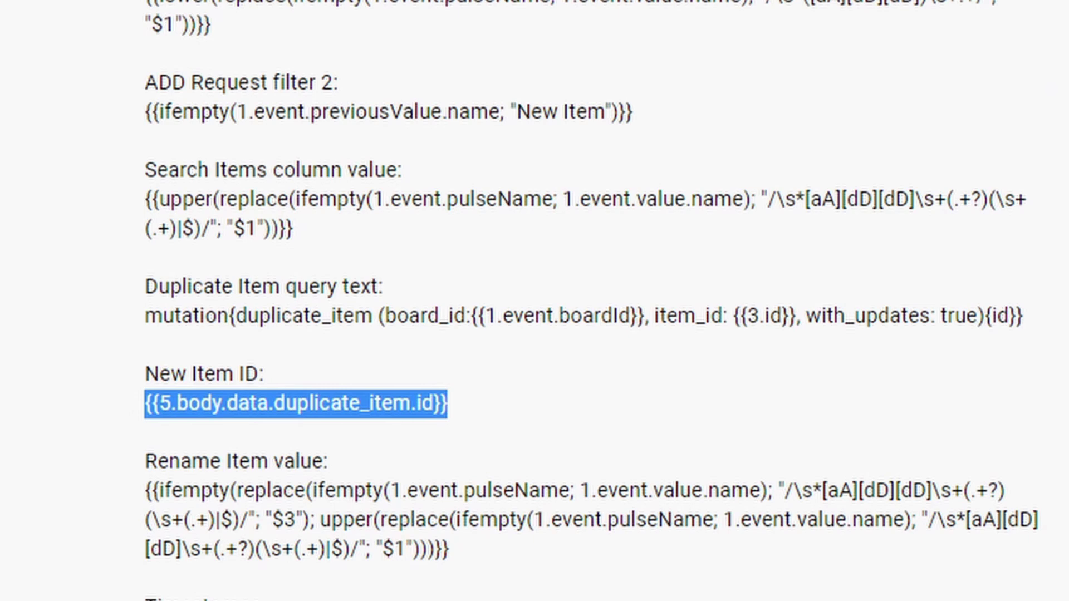
text({{5.body.data.duplicate_item.id}})
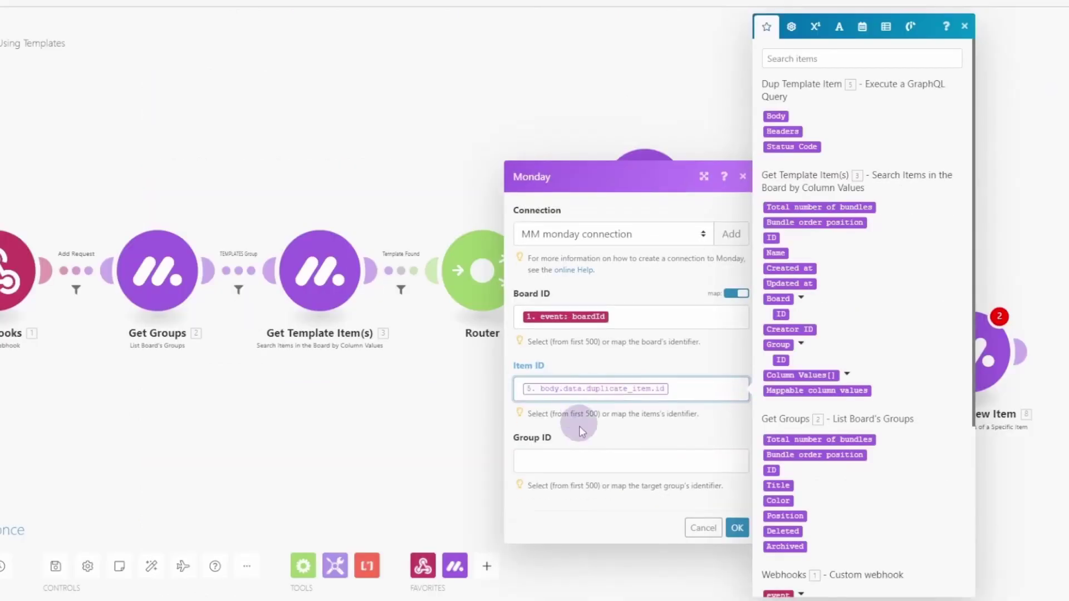
click(562, 464)
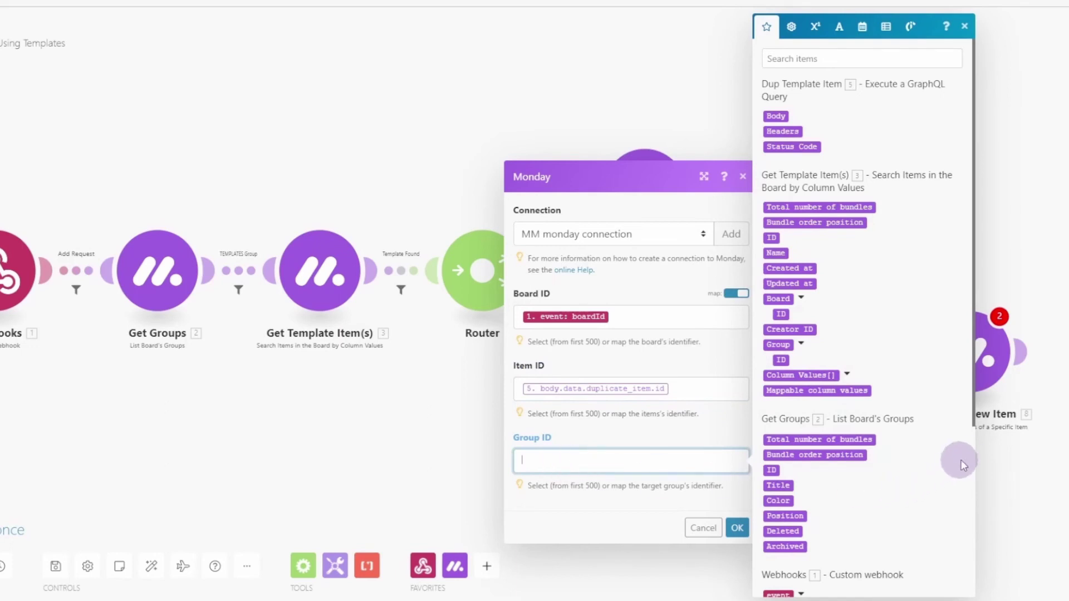
scroll(972, 448, down, 5)
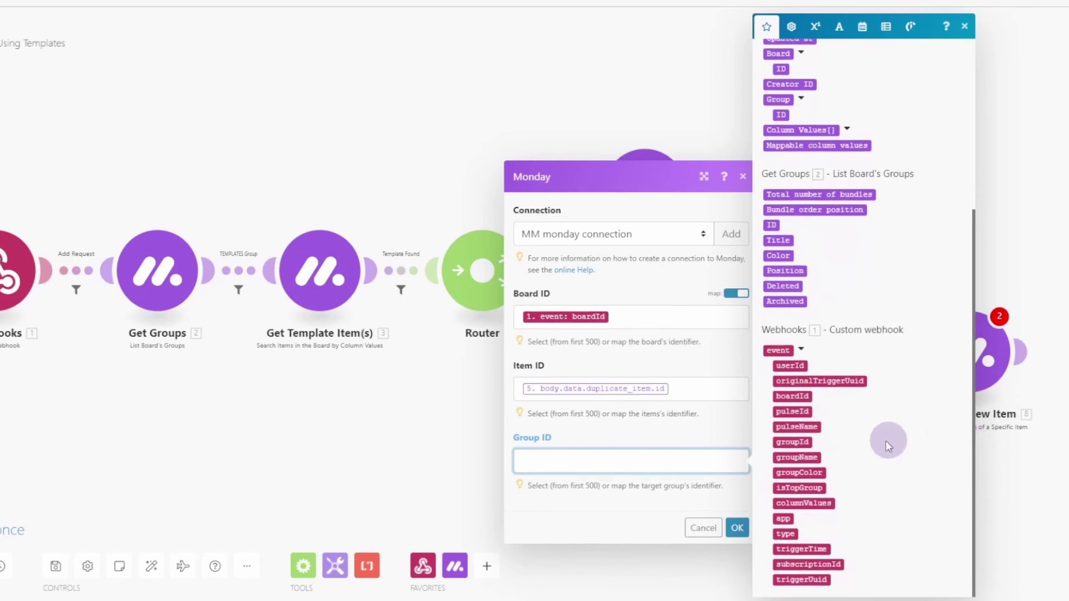
click(797, 443)
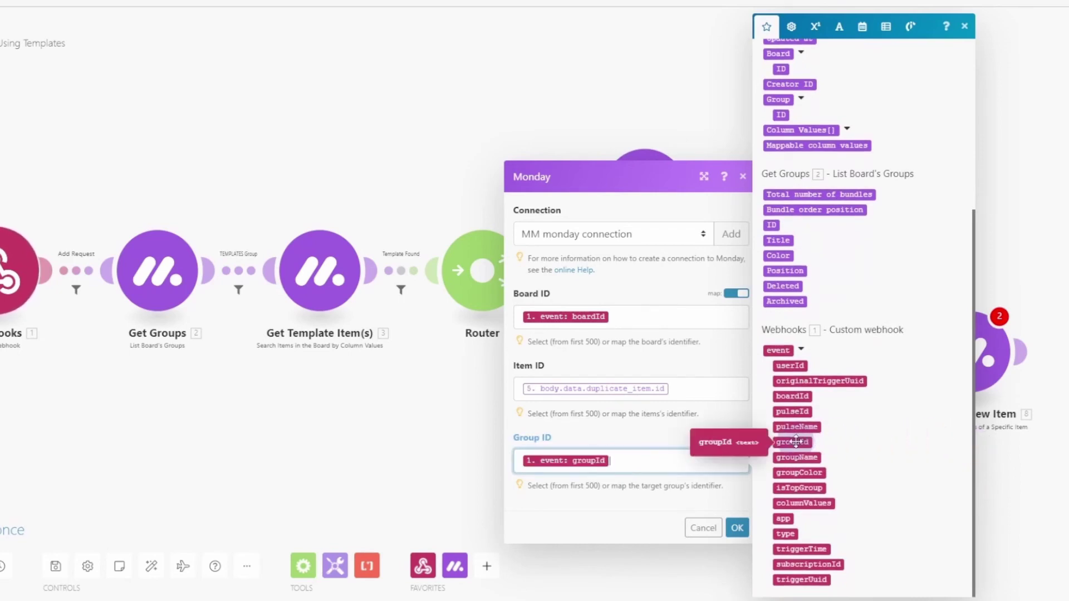
click(738, 528)
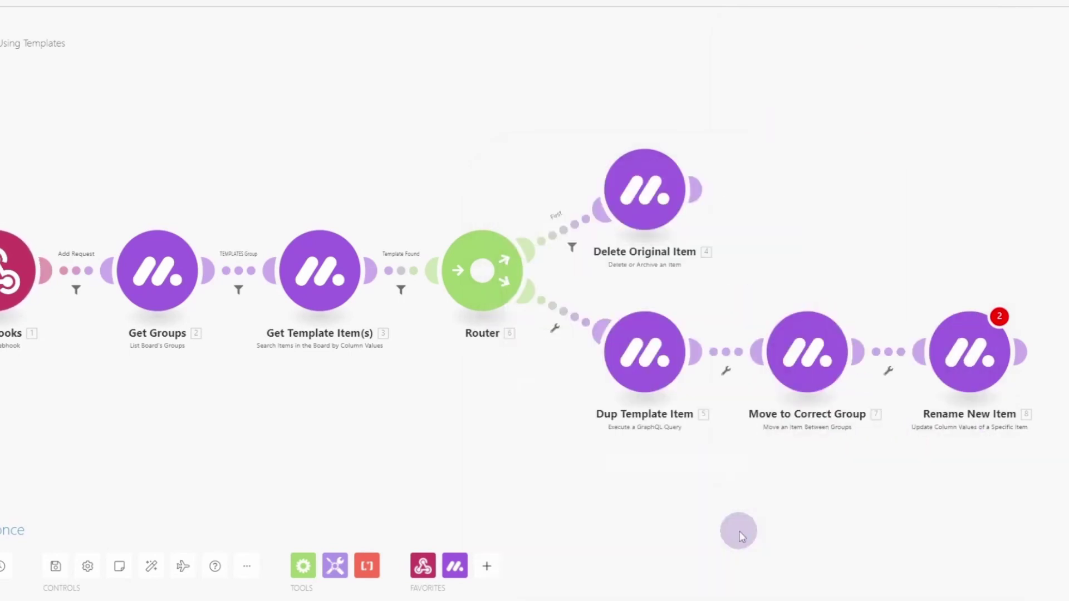
Choose the Monday Man Video's :: share board in Rename New Item.
click(979, 364)
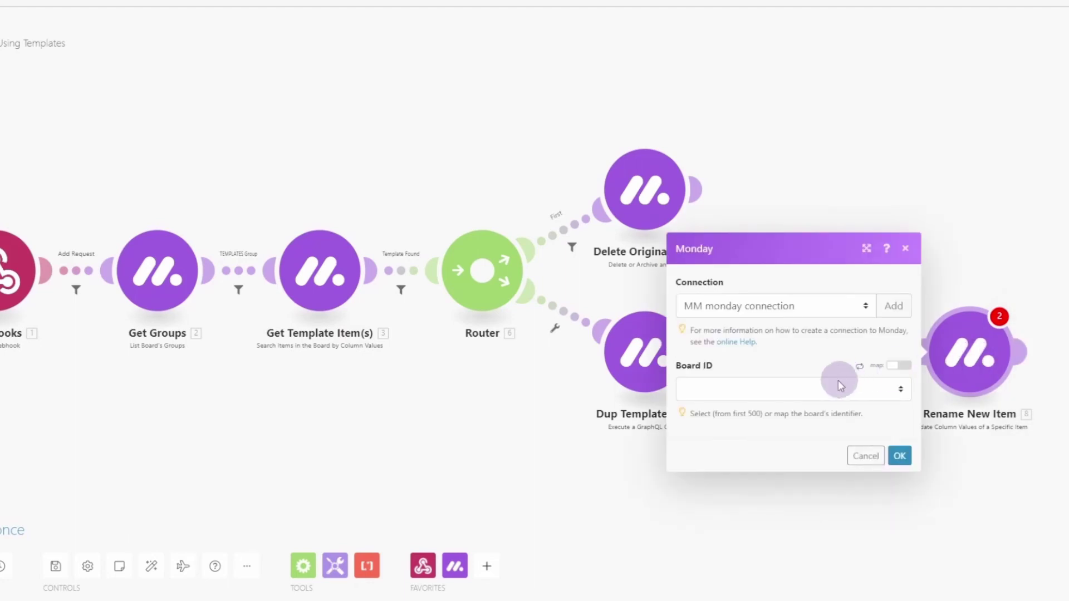
click(810, 389)
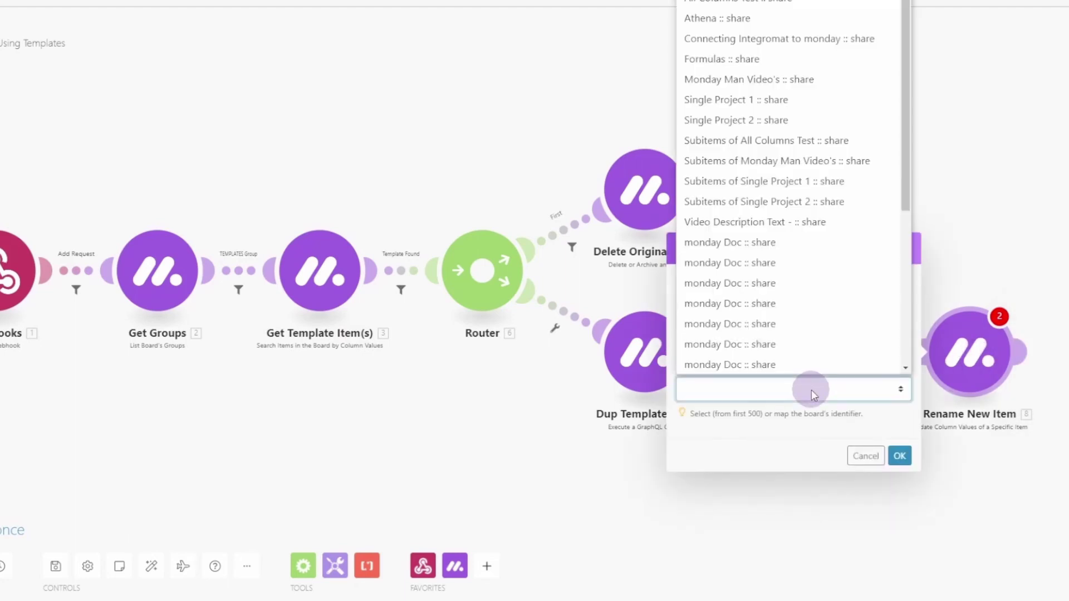
click(742, 82)
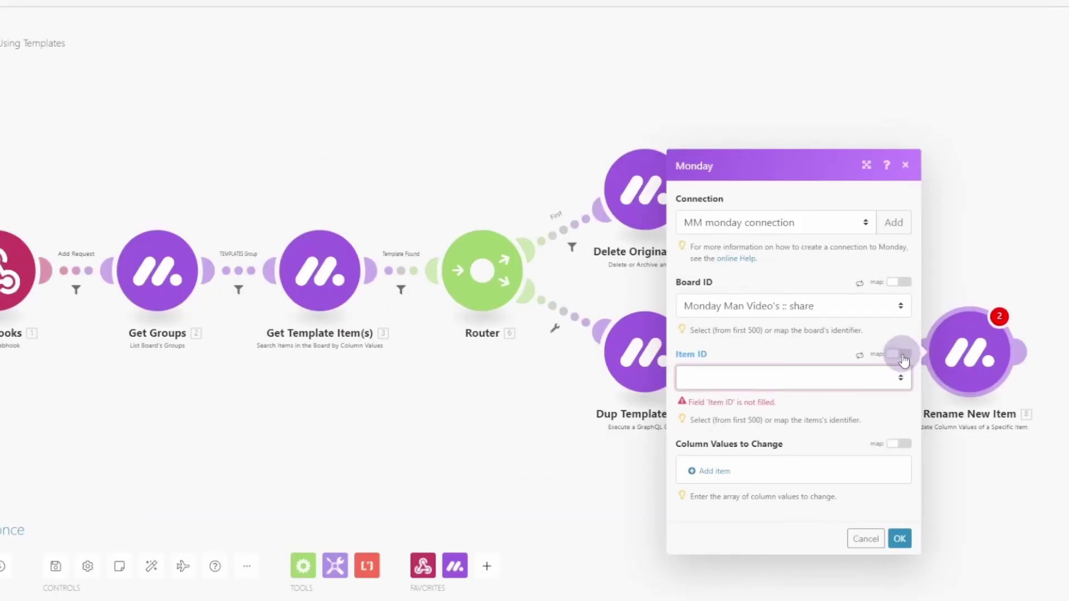
Map Item ID to 5.body.data.duplicate_item.id and add a column value entry.
click(898, 354)
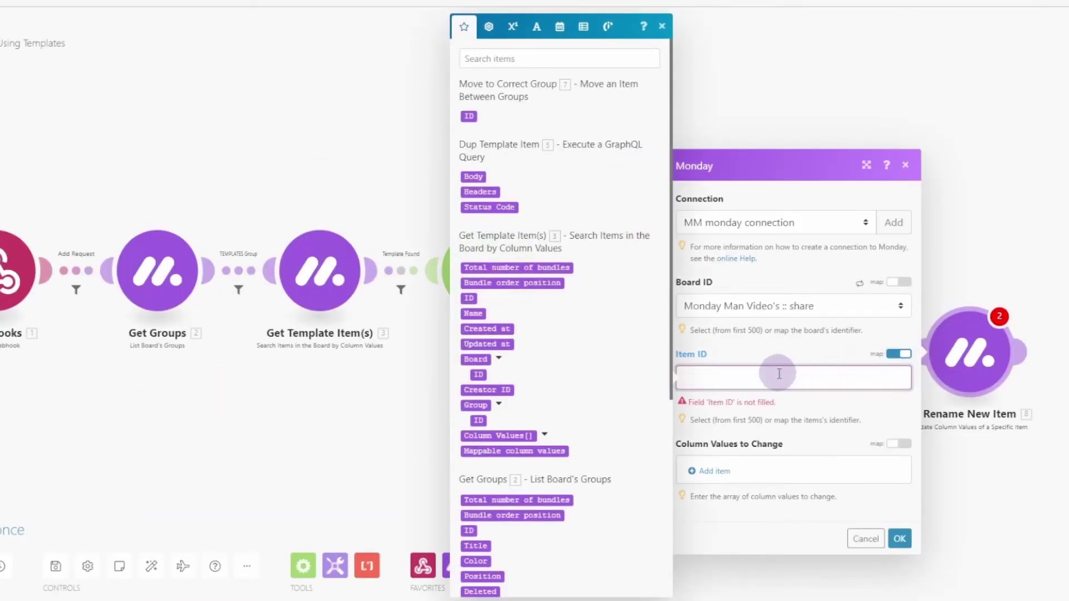
text({{5.body.data.duplicate_item.id}})
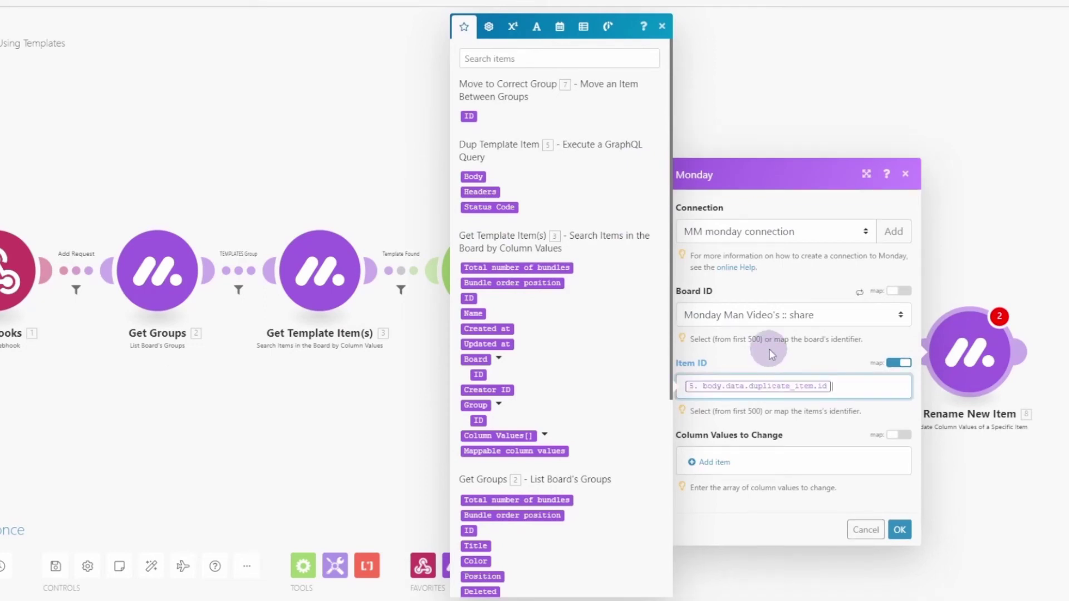
click(763, 467)
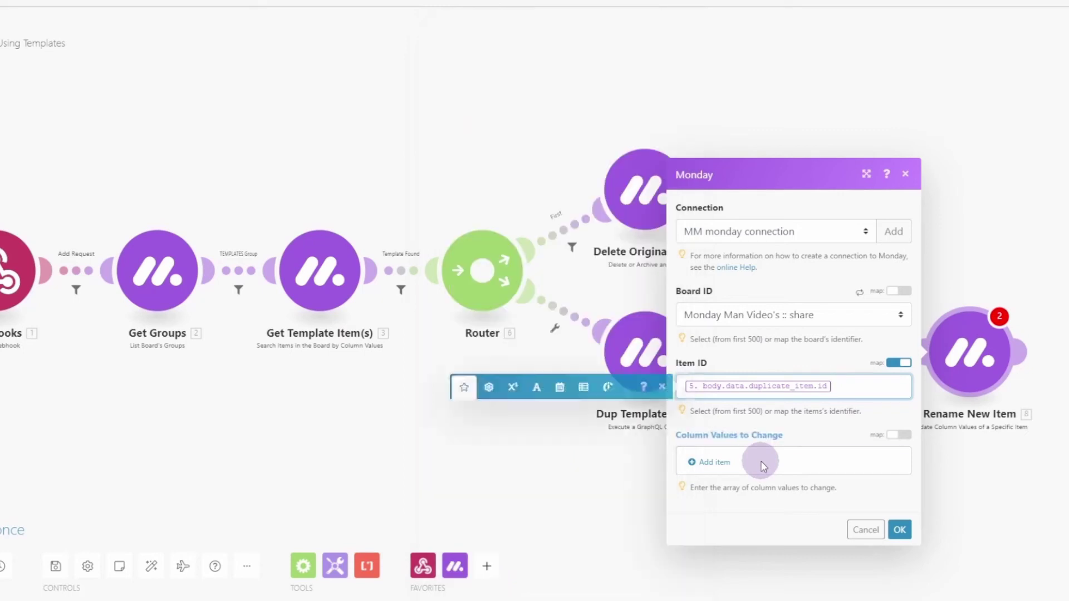
click(718, 463)
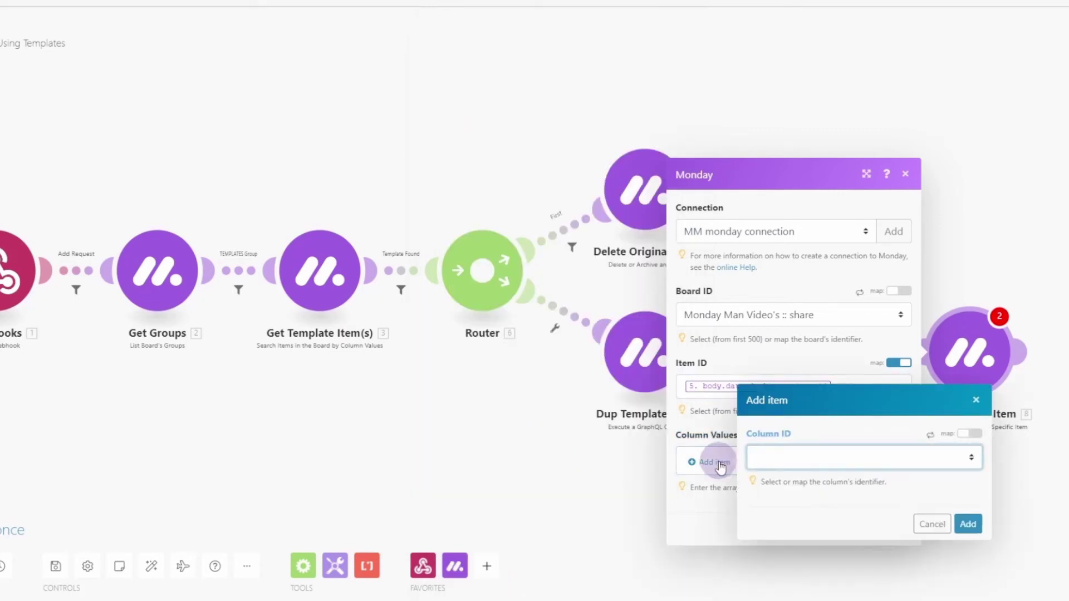
Set the Name column's value to the pasted rename formula.
click(801, 458)
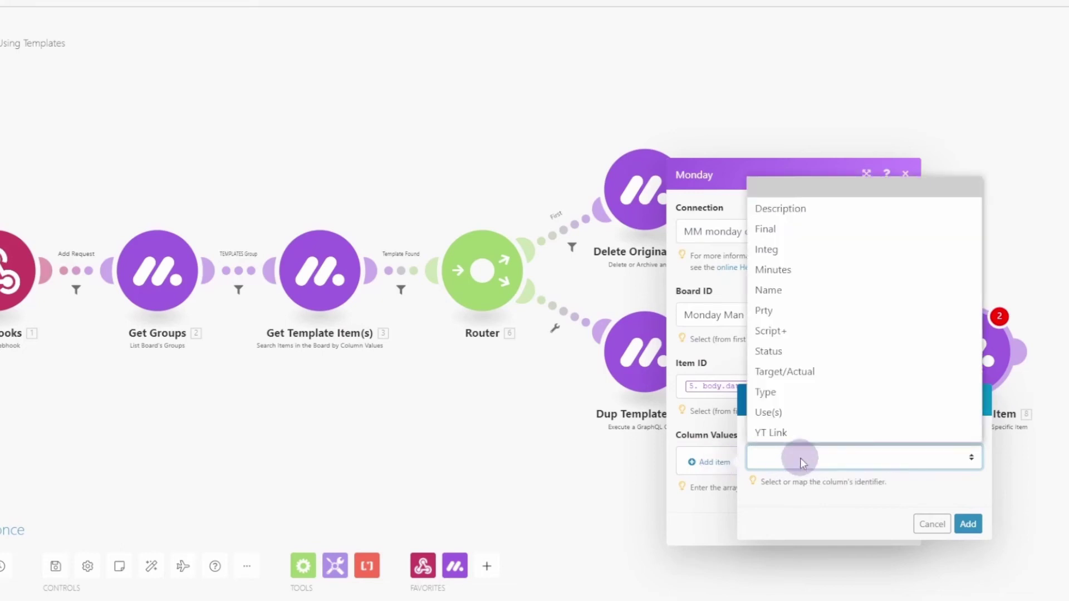
click(772, 290)
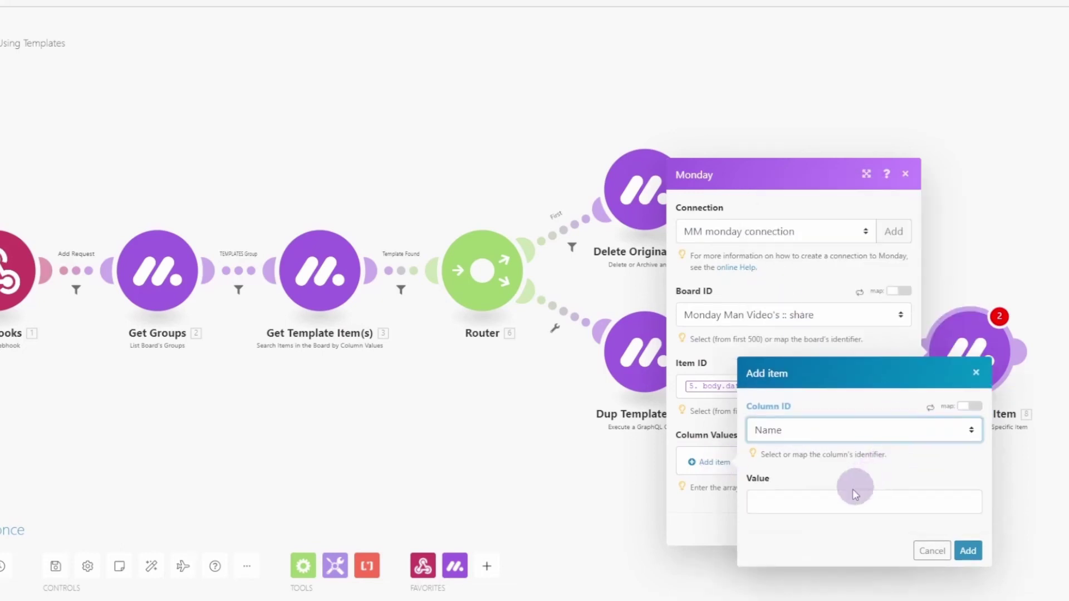
click(807, 504)
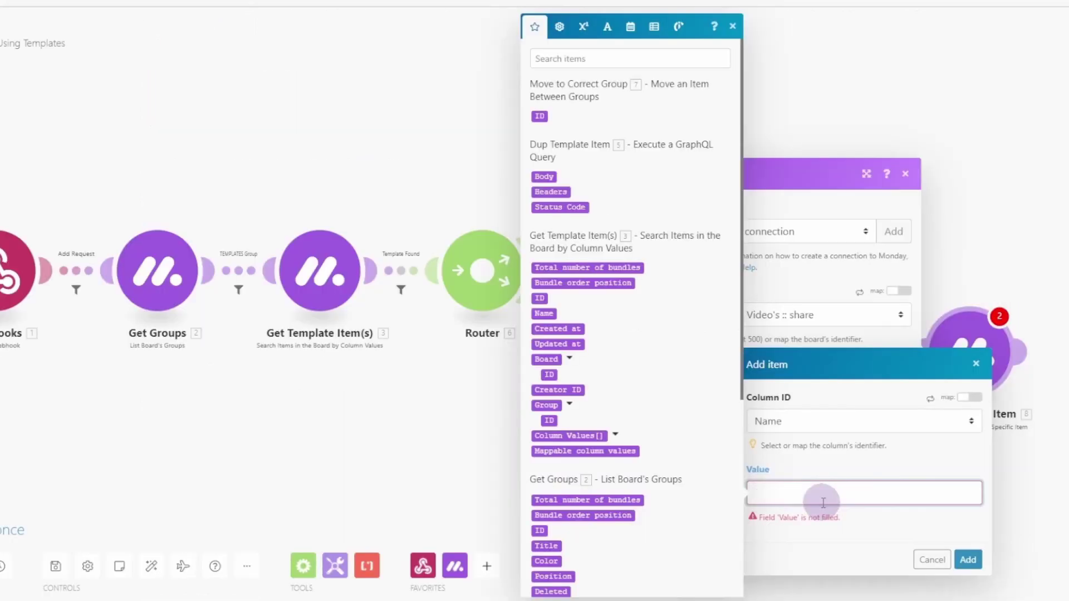
text({{ifempty(replace(ifempty(1.event.pulseName; 1.event.value.name); "/\s*[aA][dD][dD]\s+(.+?)(\s+(.+)|$)/"; "$3"); upper(replace(ifempty(1.event.pulseName; 1.event.value.name); "/\s*[aA][dD][dD]\s+(.+?)(\s+(.+)|$)/"; "$1")))}})
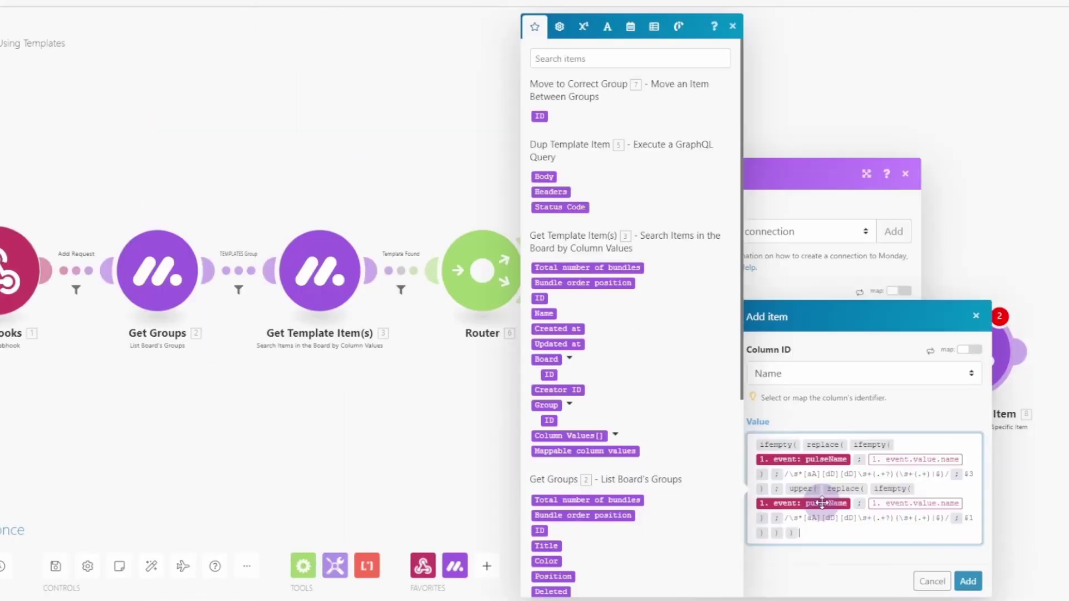
click(968, 582)
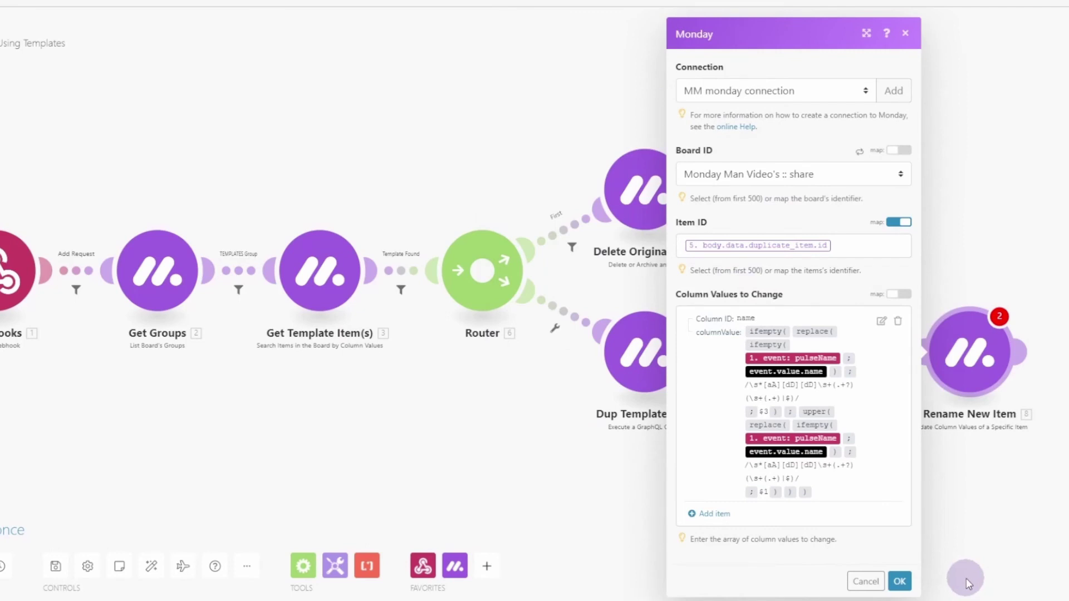
Replace the fixed Board ID with 1. event: boardId, save, and run the scenario once.
click(901, 151)
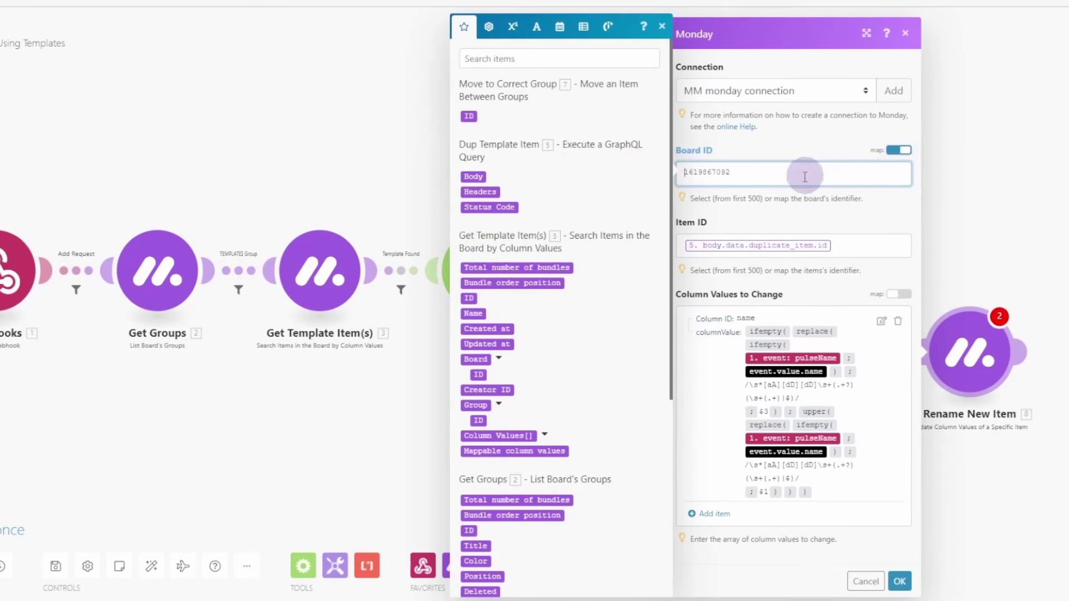
drag(775, 176, 663, 189)
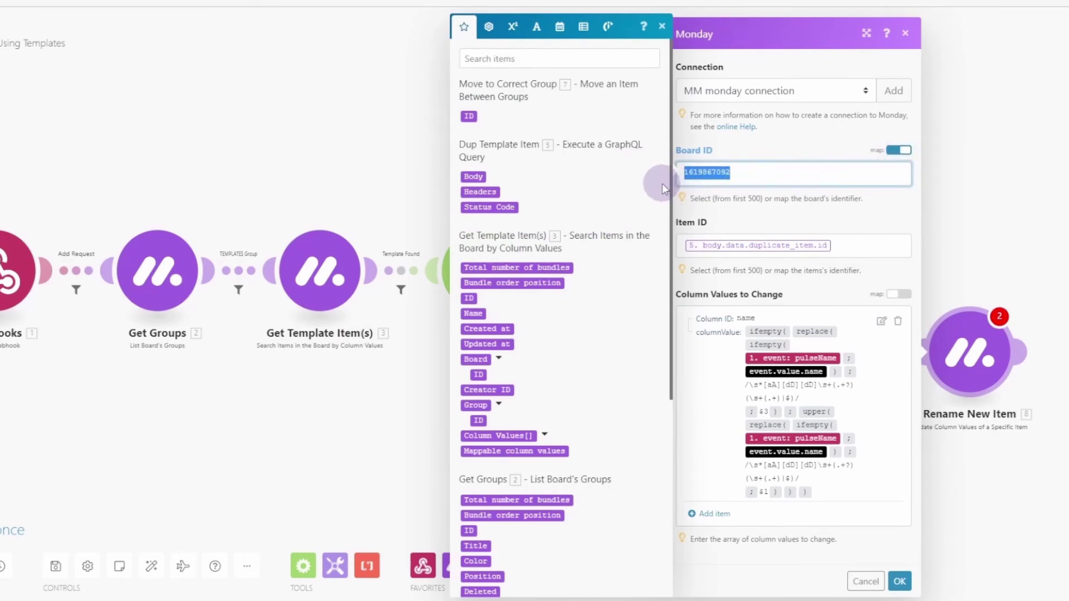
key(BackSpace)
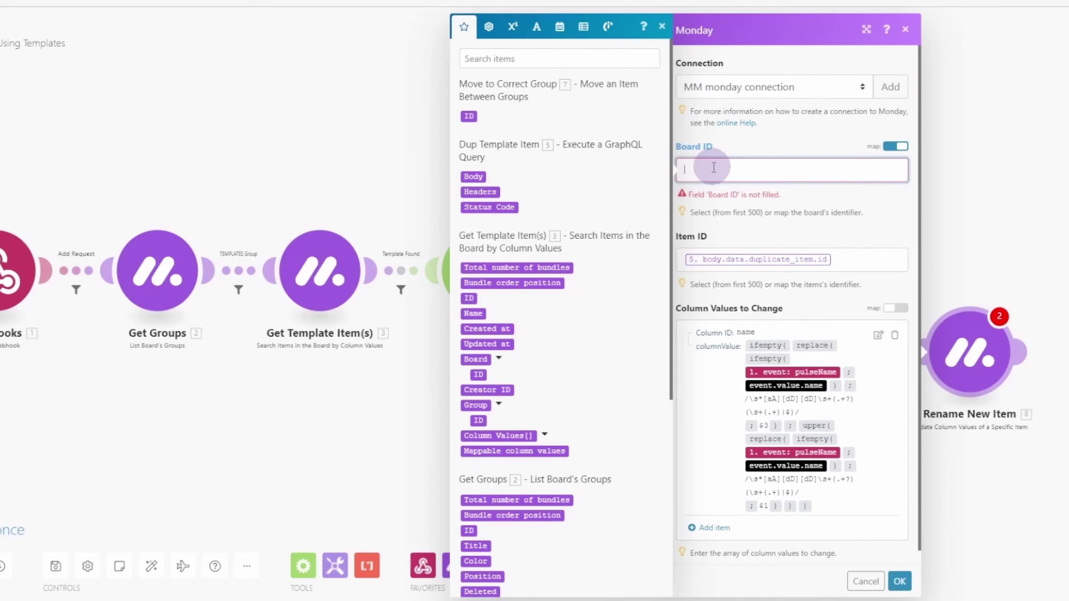
scroll(557, 334, down, 5)
click(490, 396)
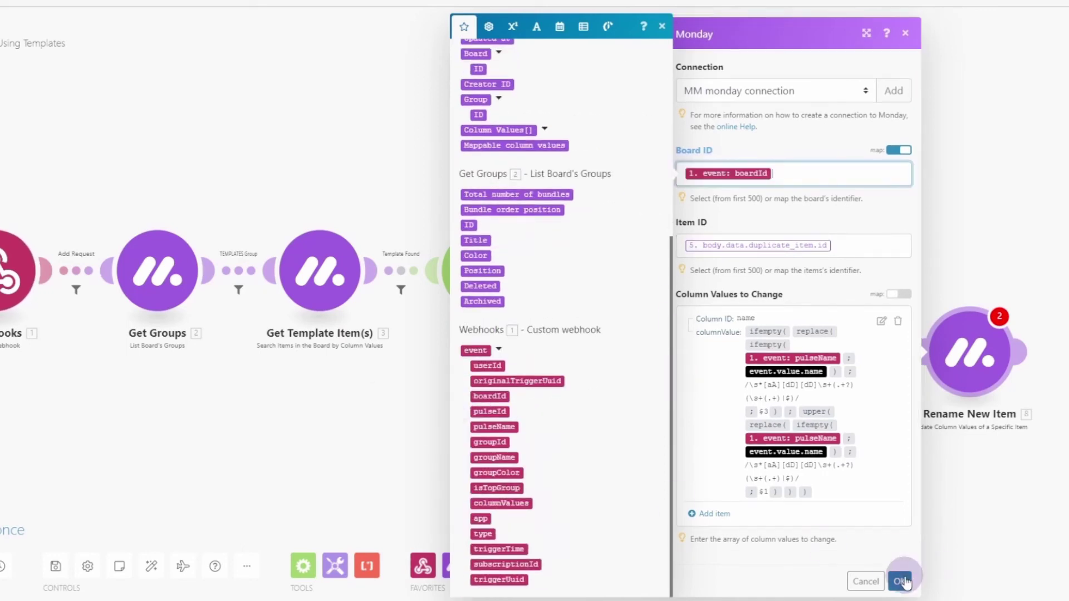
click(900, 582)
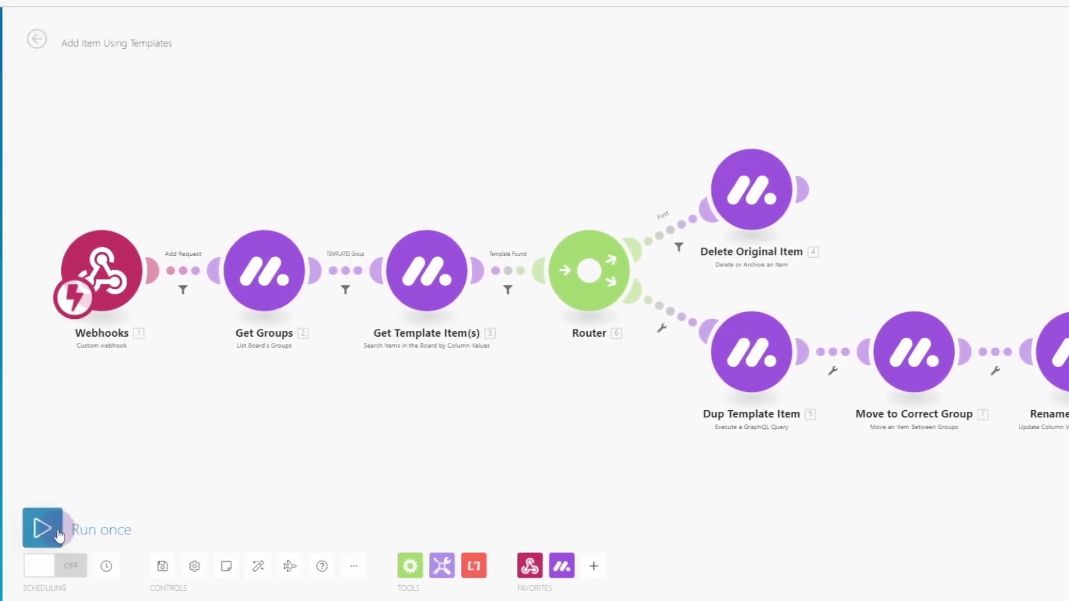
click(60, 535)
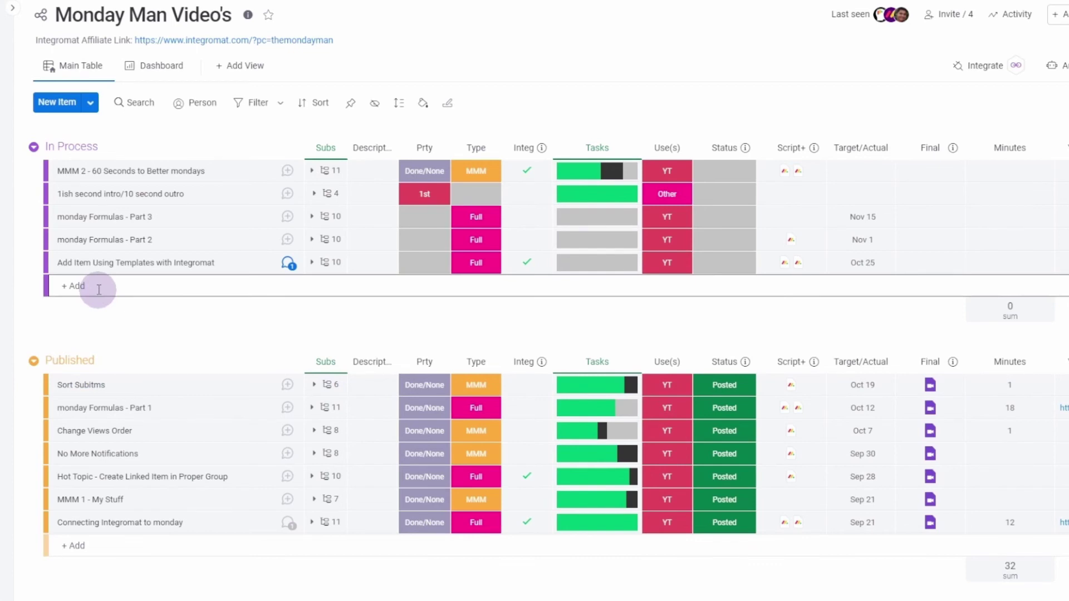
Add 'add MMM New Video' to In Process and check the resulting item's template subitems.
click(99, 289)
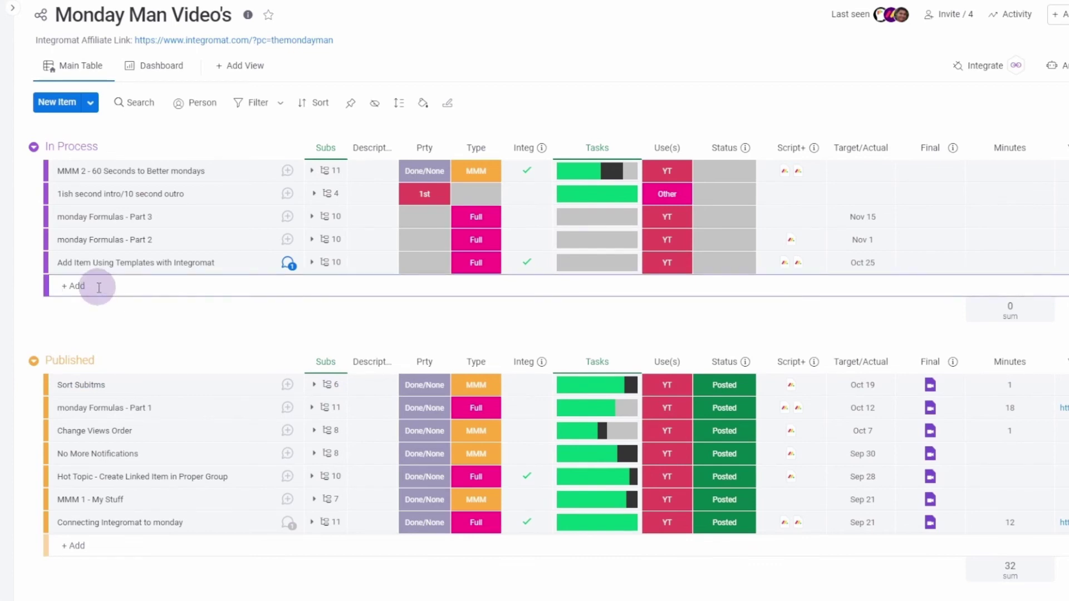
text(add MMM New Video)
key(Return)
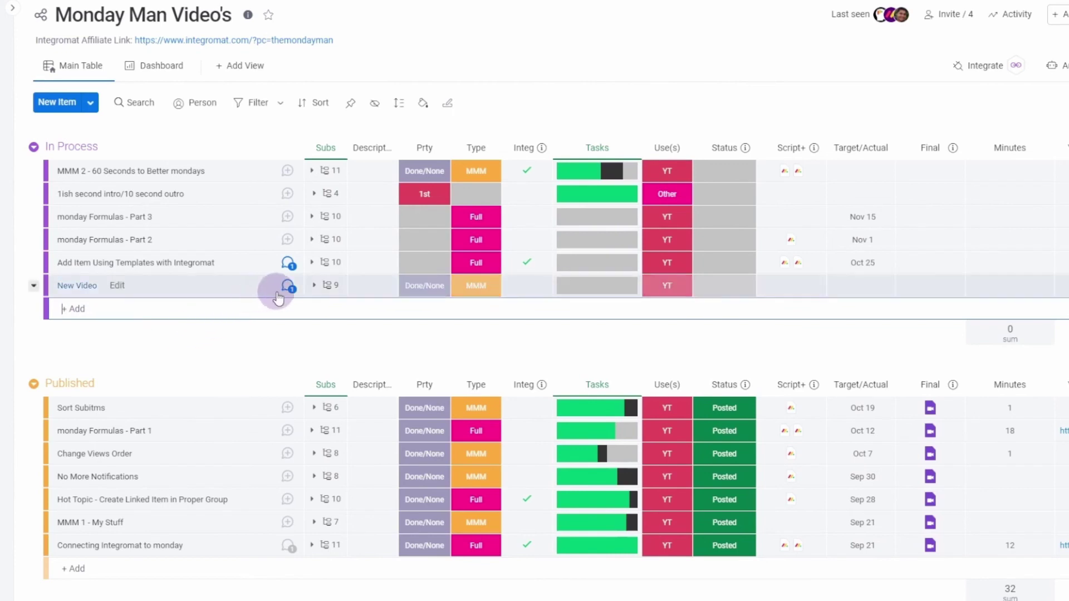
click(321, 294)
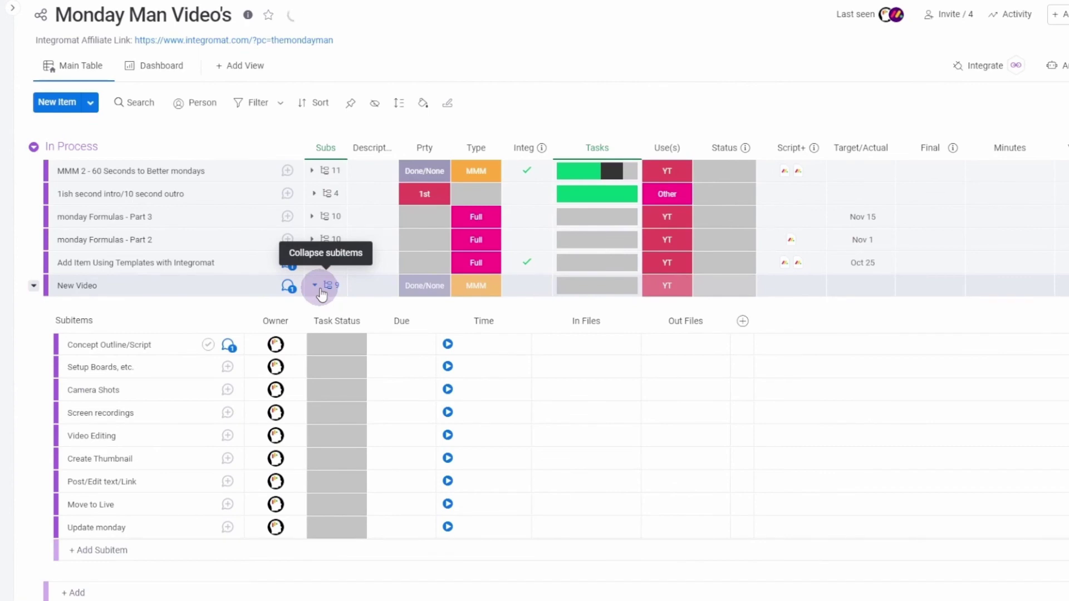
click(321, 292)
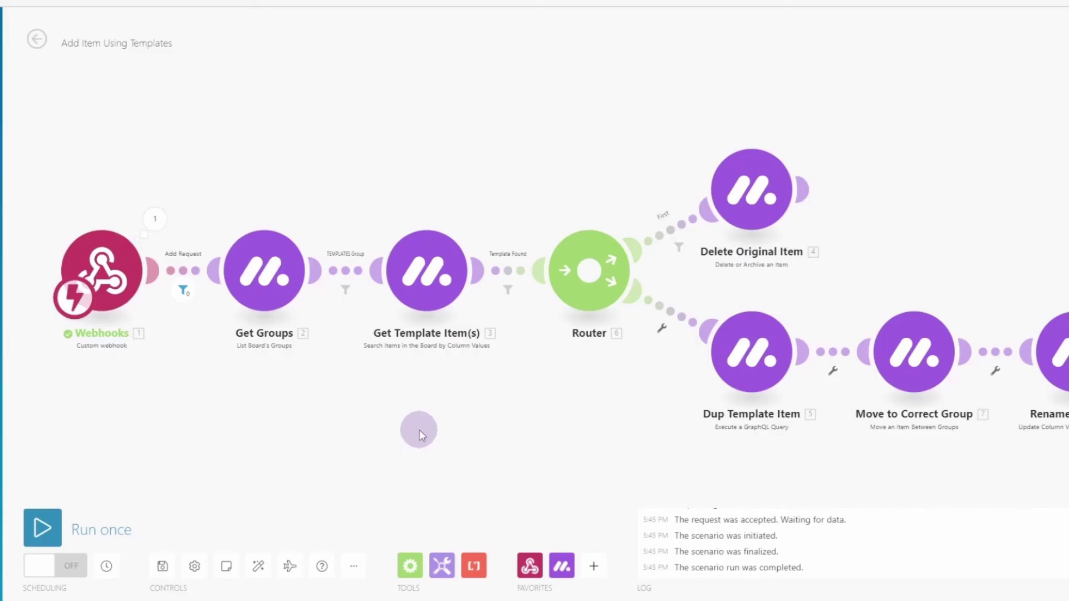
Save the scenario and flip its Scheduling toggle from OFF to ON.
click(162, 567)
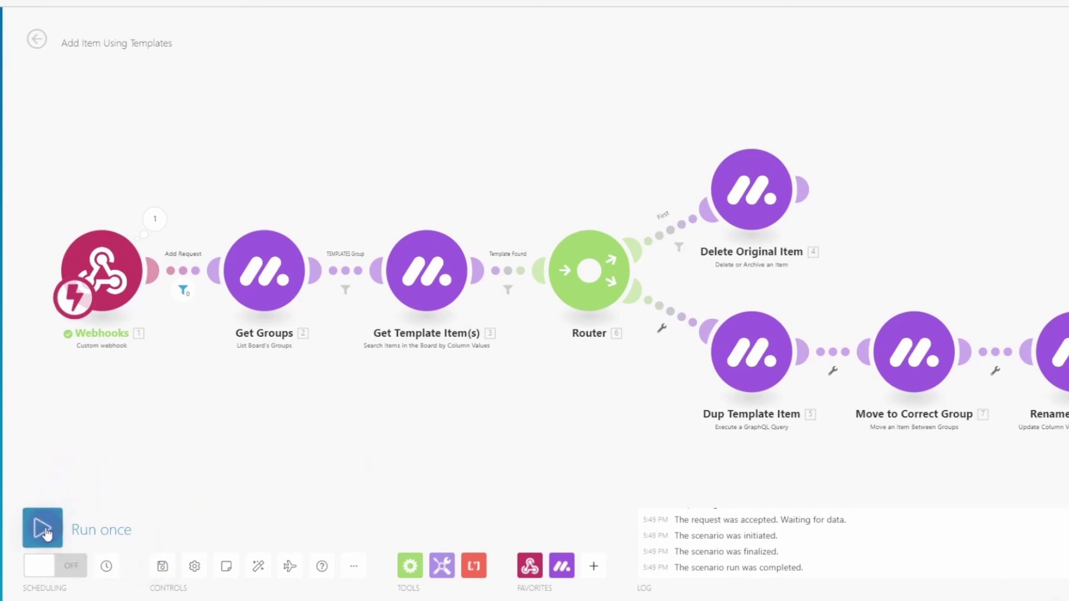
click(48, 566)
click(183, 486)
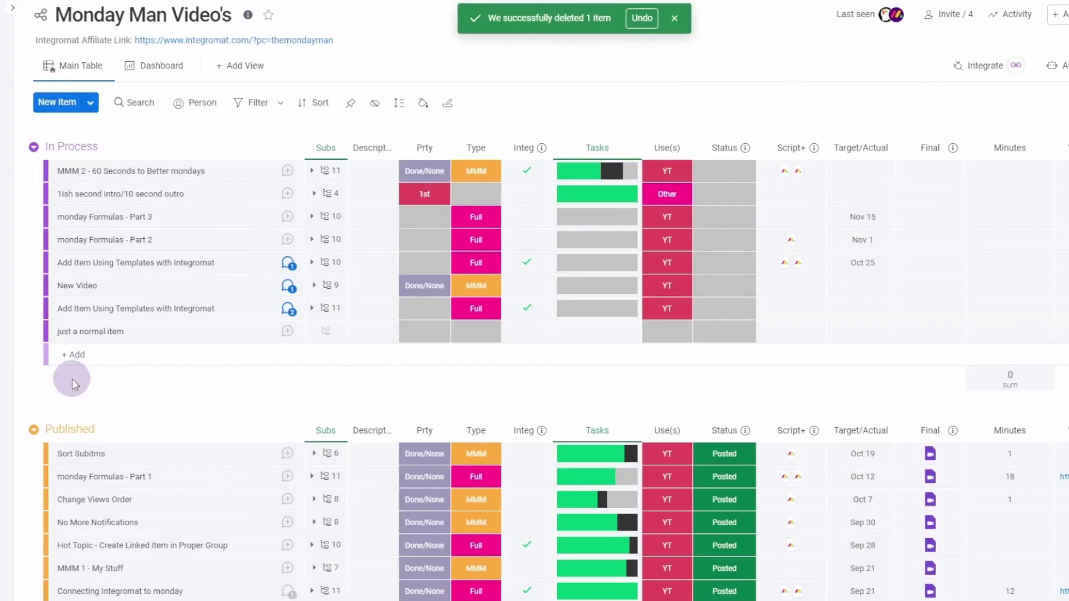
Create a new item named 'add mmm Another New Video' at the board top.
click(63, 106)
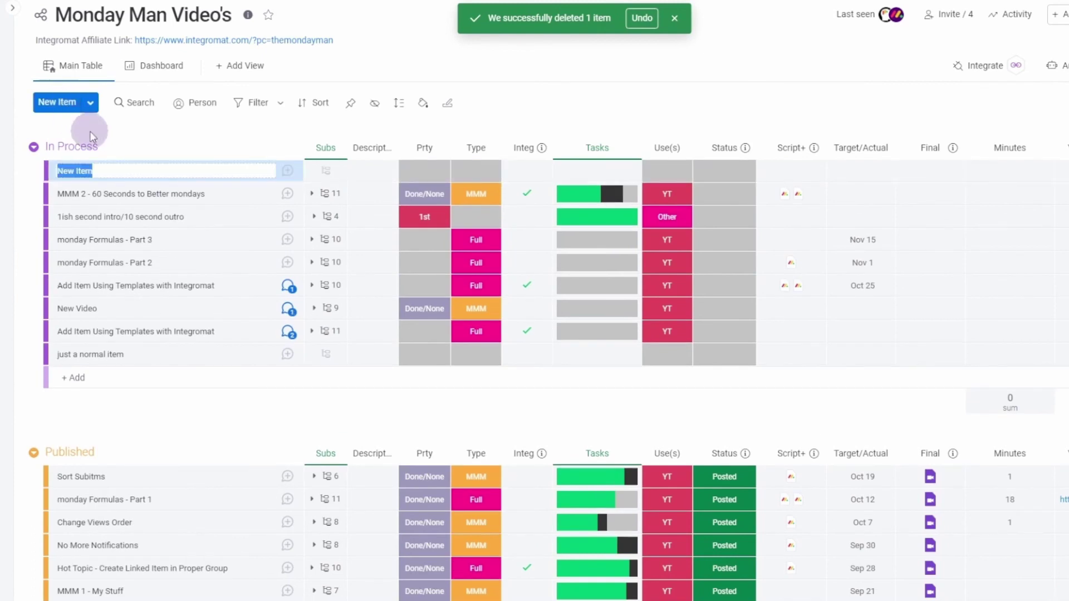
text(add mmm Anot)
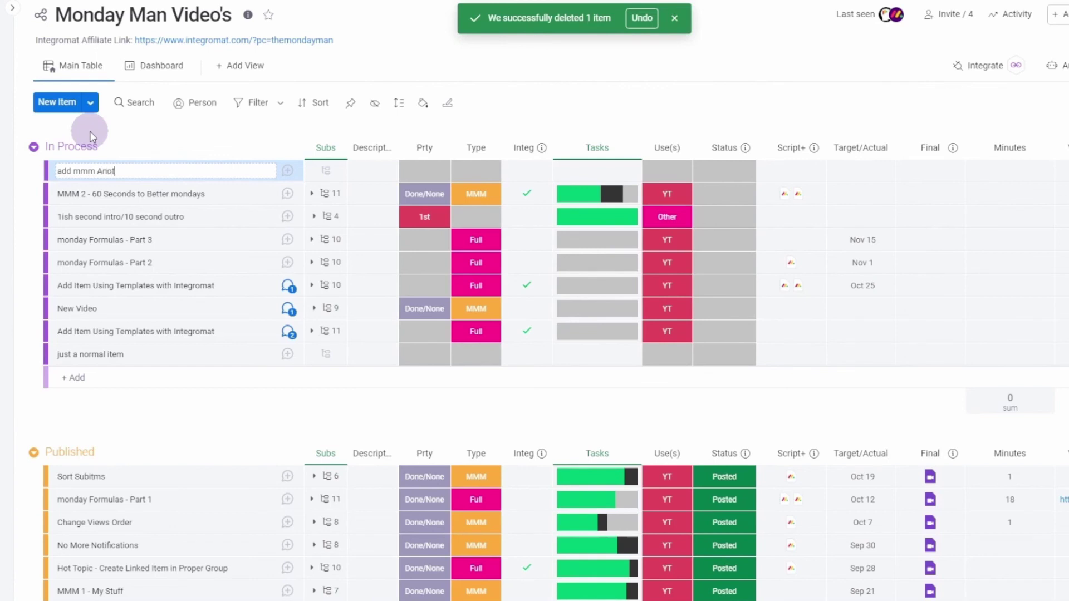
text(er)
key(BackSpace)
text(ther New Video)
key(Return)
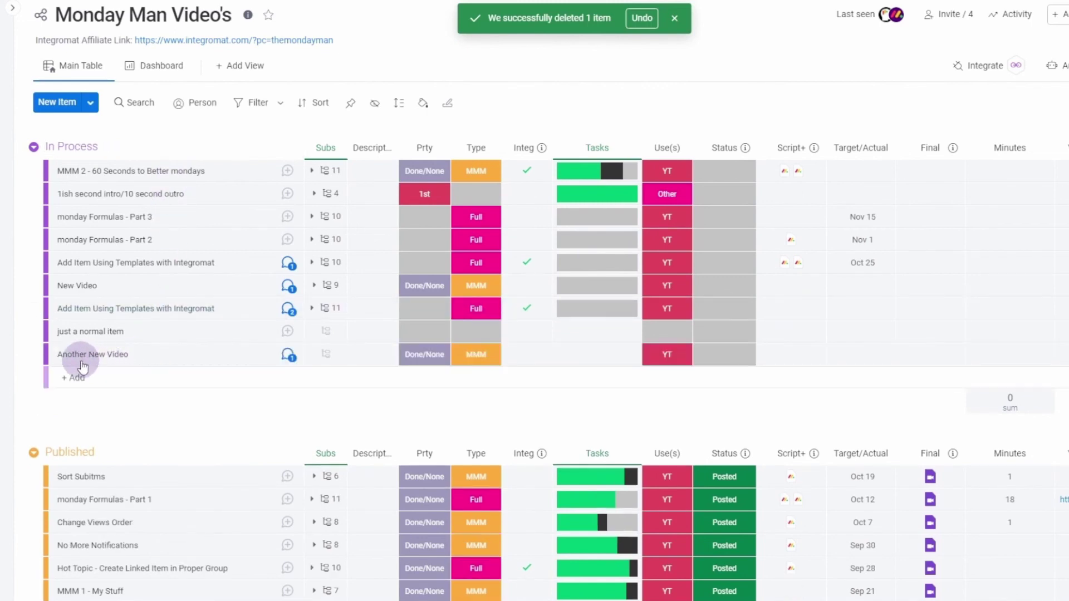
click(289, 377)
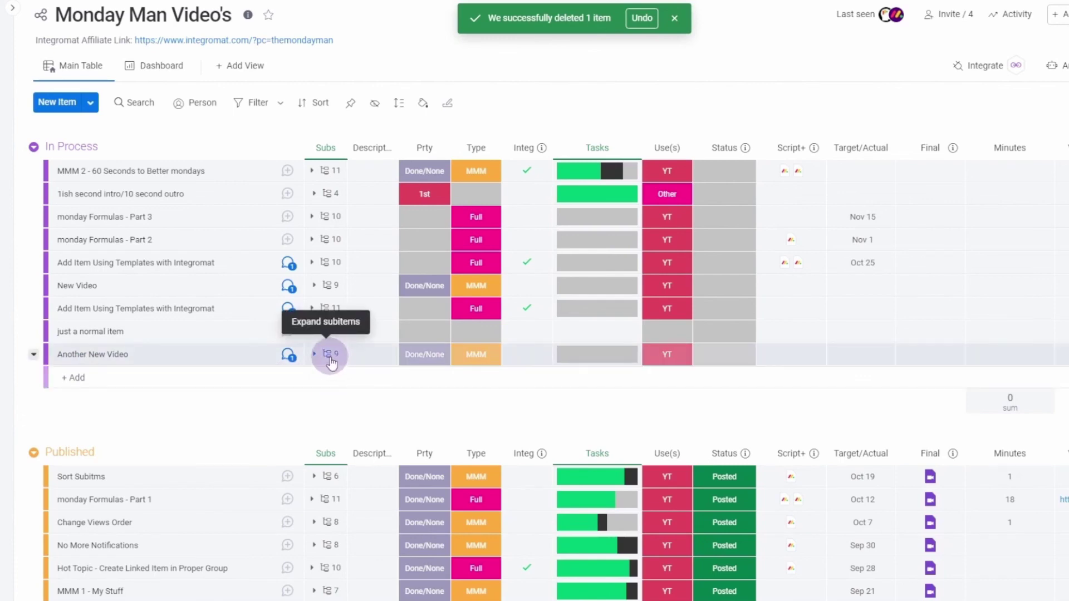
click(173, 401)
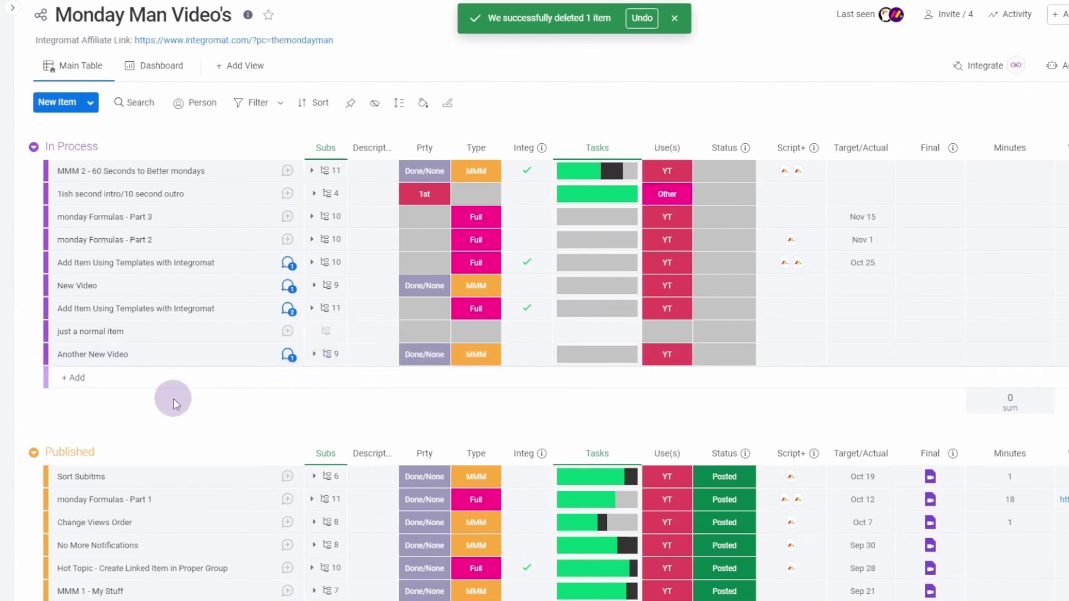